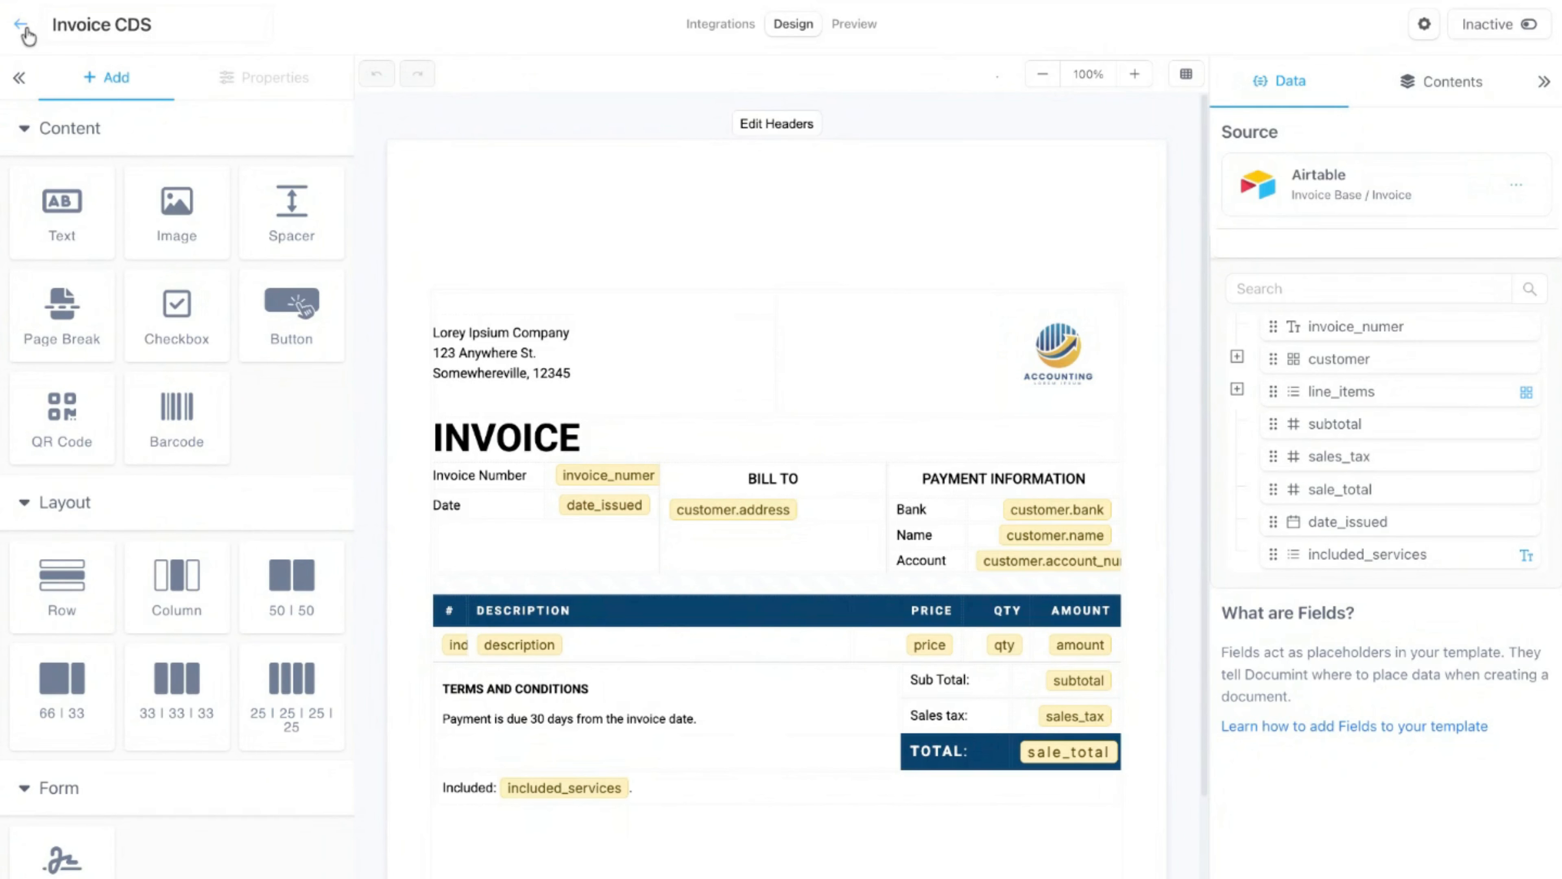
Step: Return to the template list, open the Invoice CDS template and dismiss the impersonation notice
left_click(22, 27)
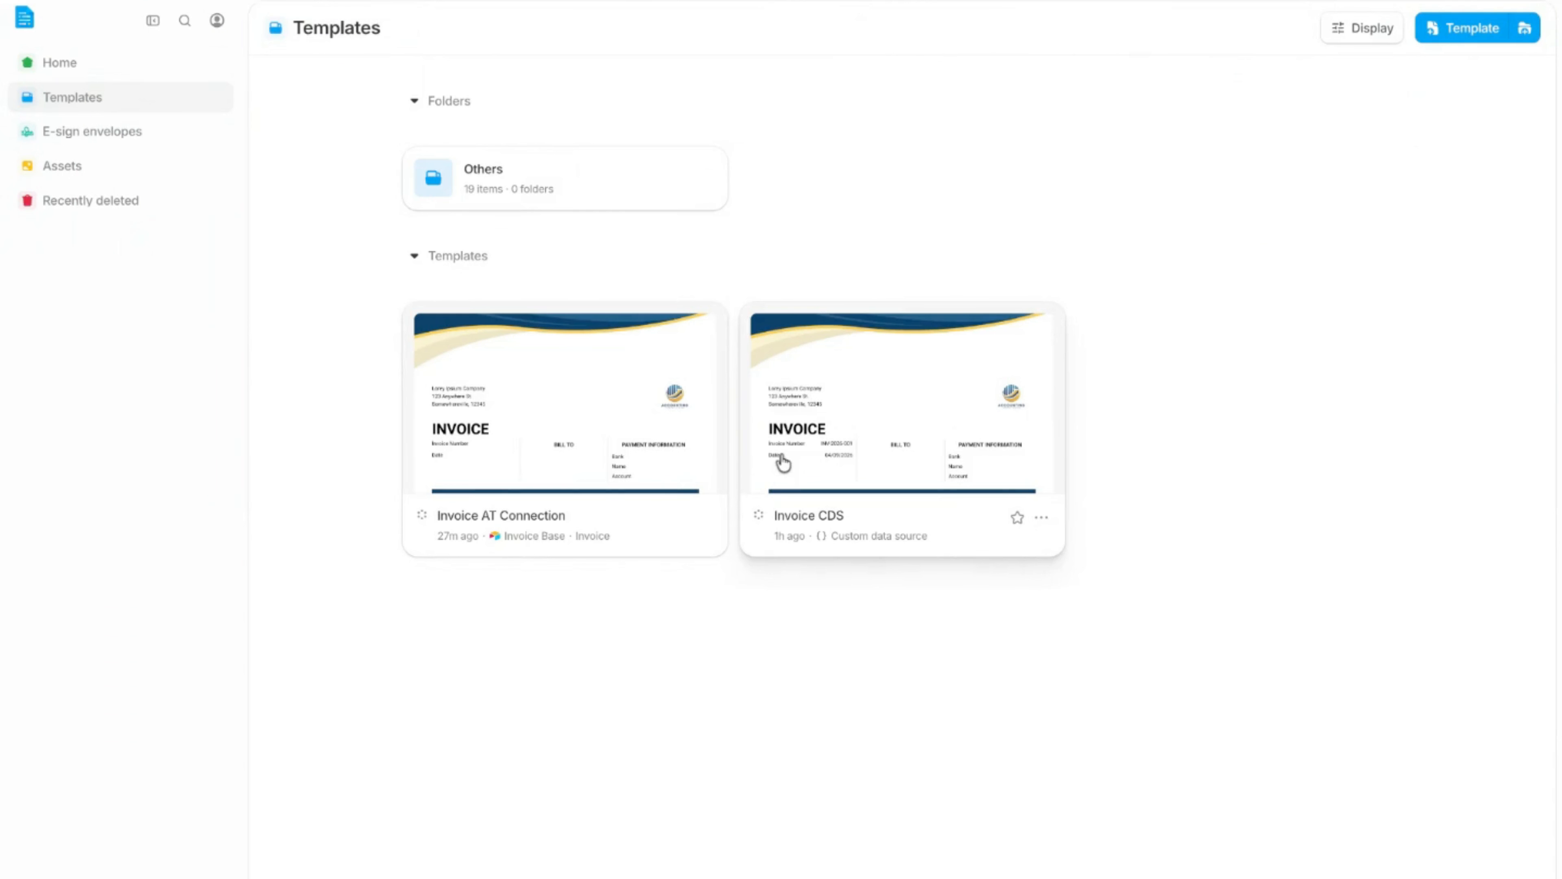
left_click(783, 461)
left_click(901, 51)
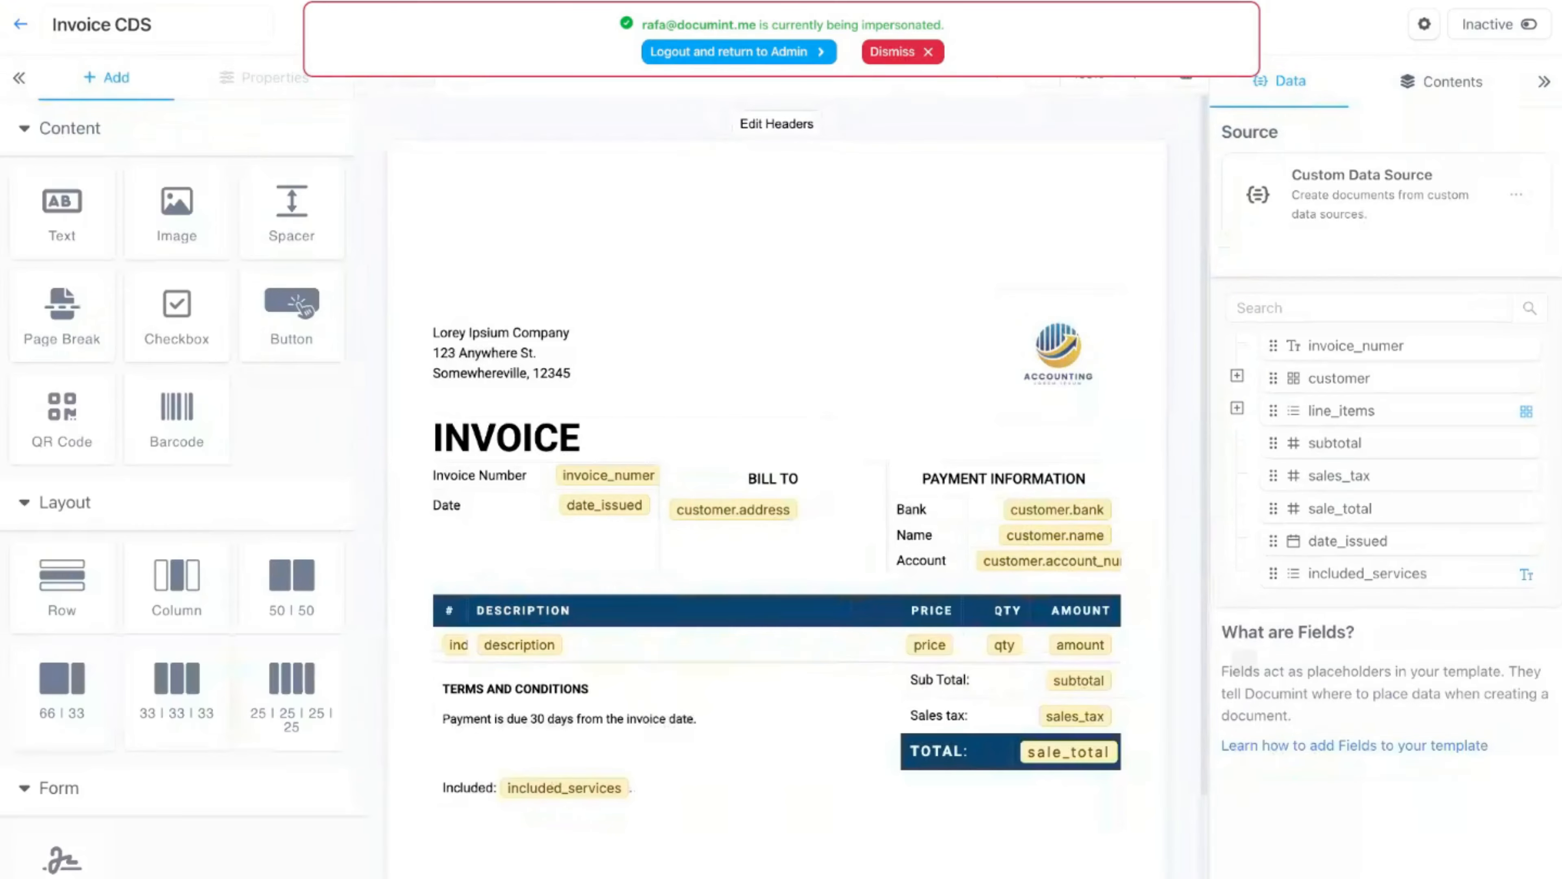
left_click(904, 55)
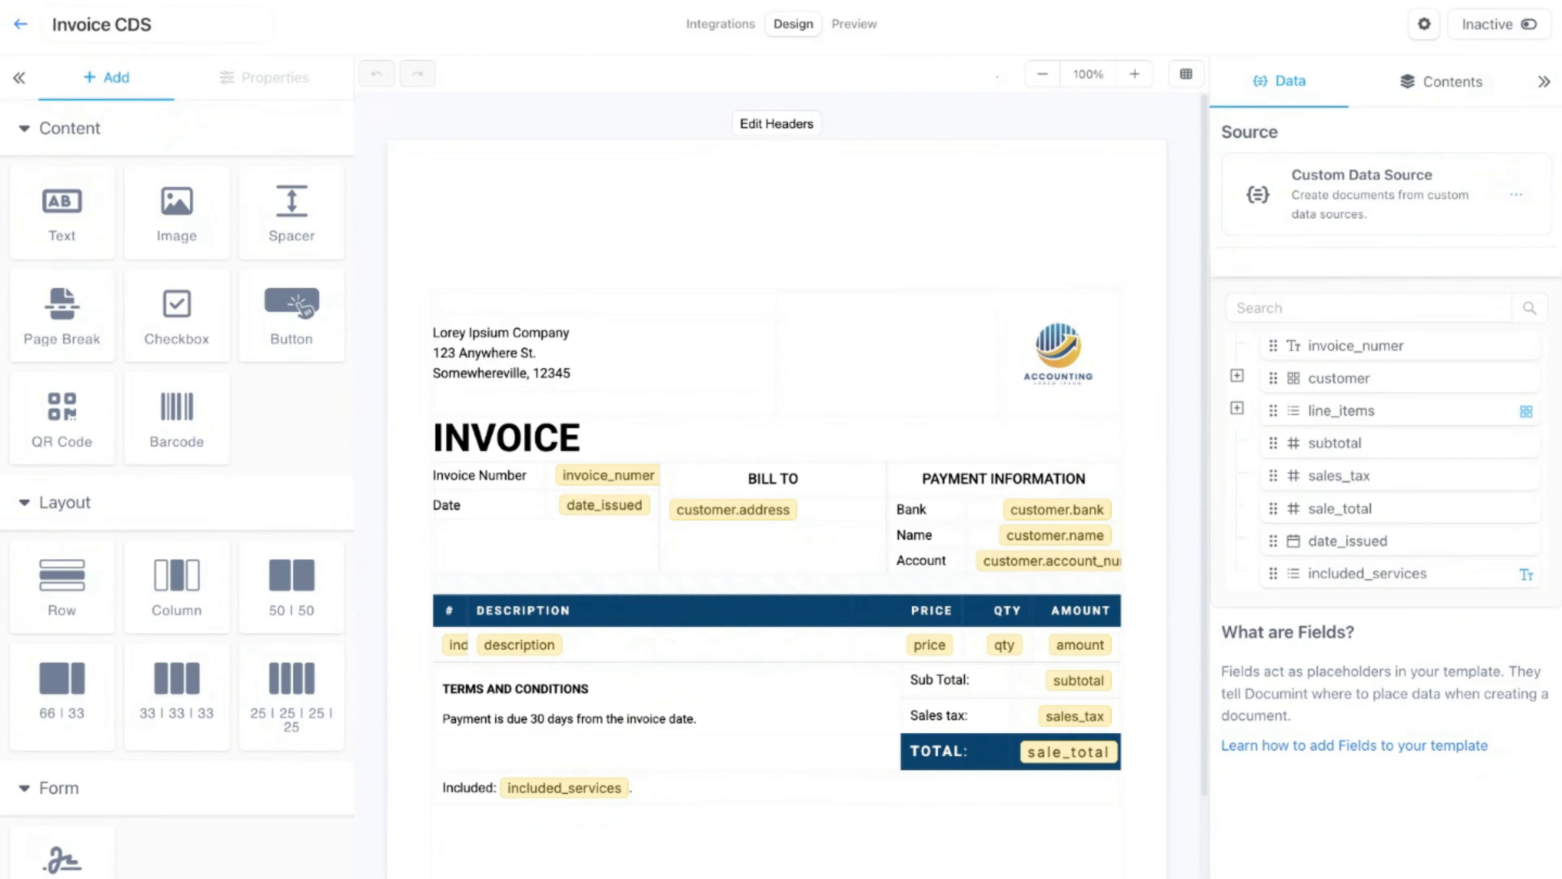
Step: Open the custom data source's Field Editor and review the type options for the invoice_numer and customer fields
left_click(1346, 202)
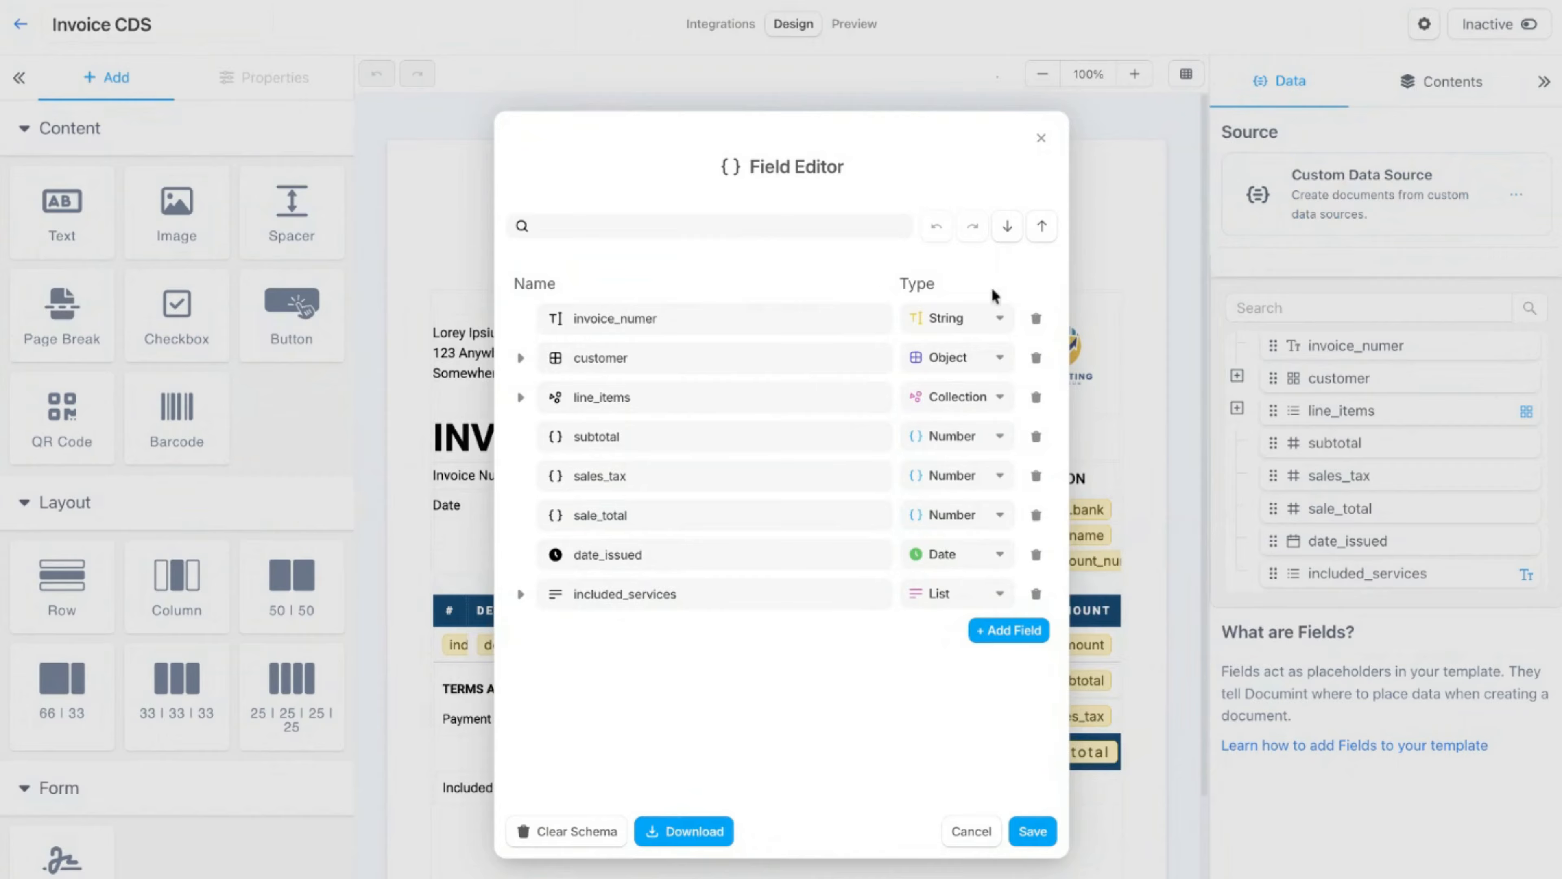
left_click(977, 318)
scroll(1039, 425, "down", 3)
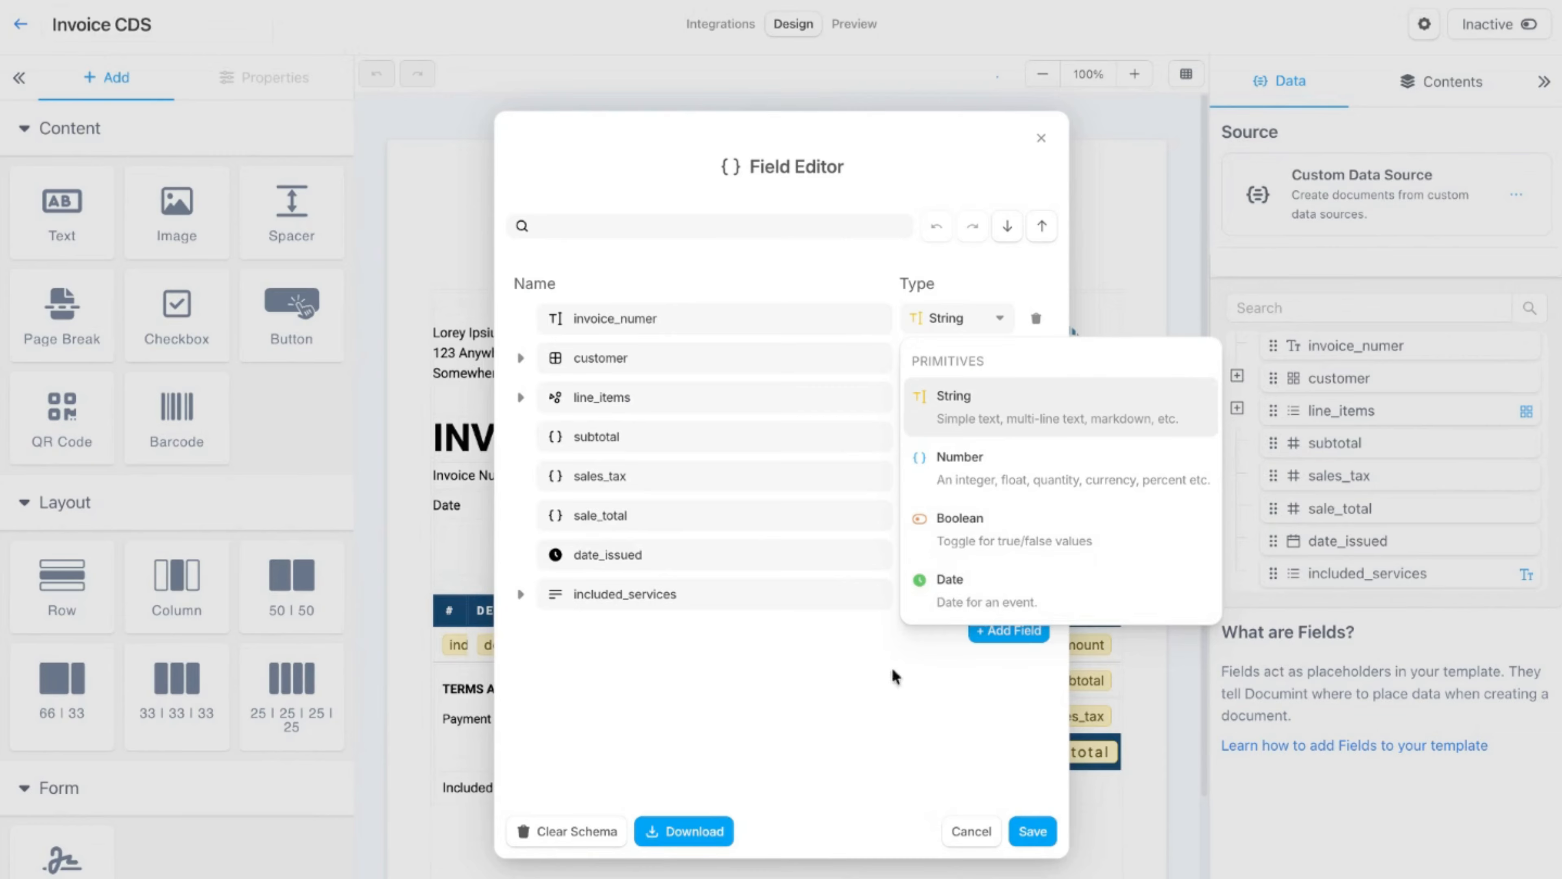
left_click(846, 700)
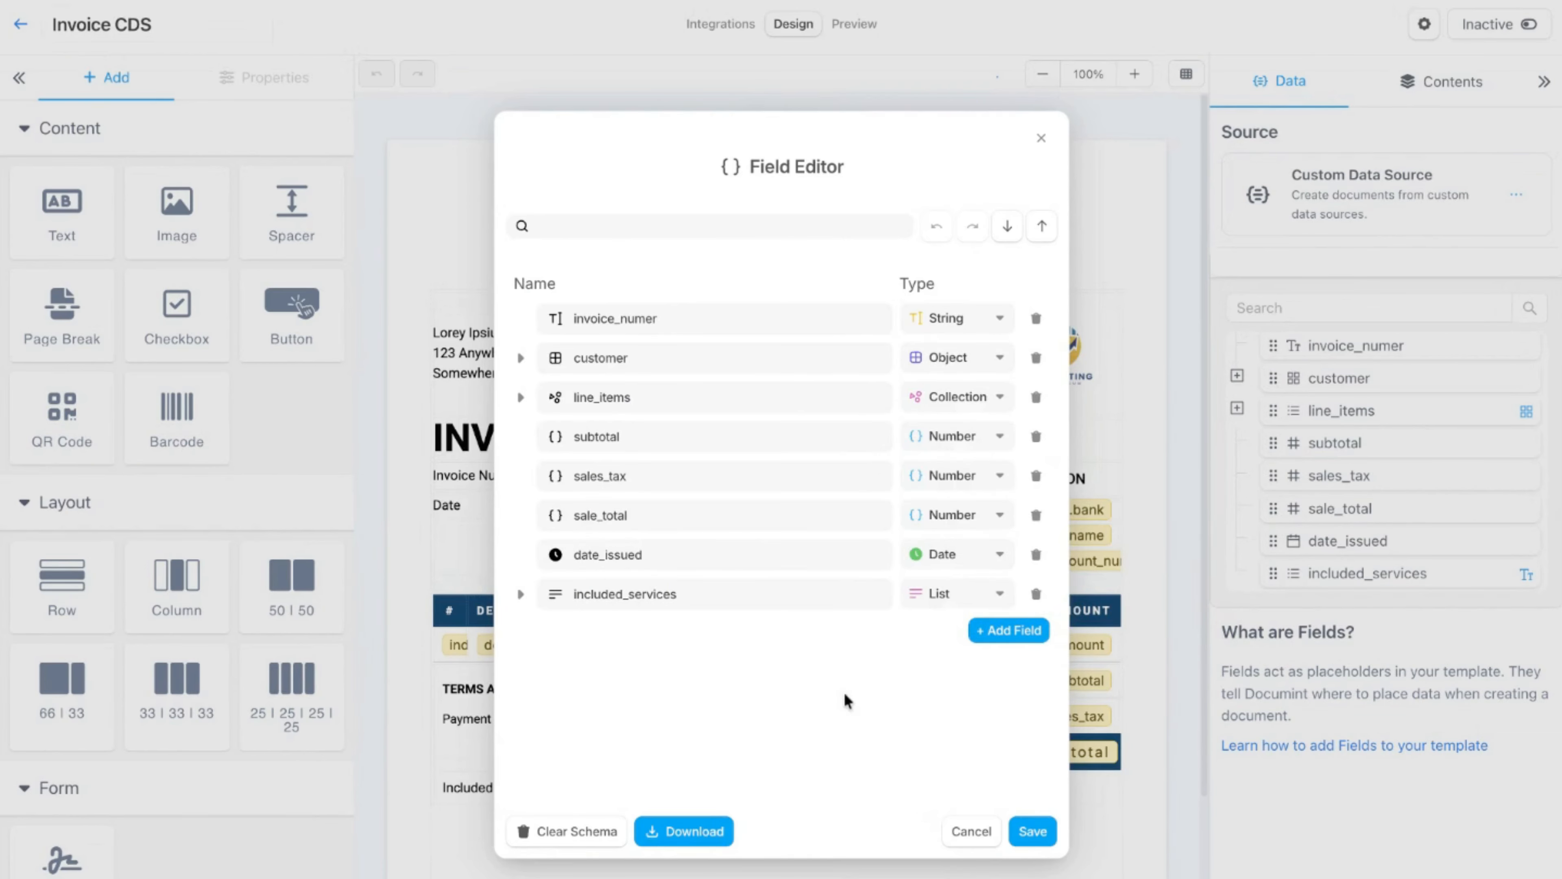
left_click(984, 357)
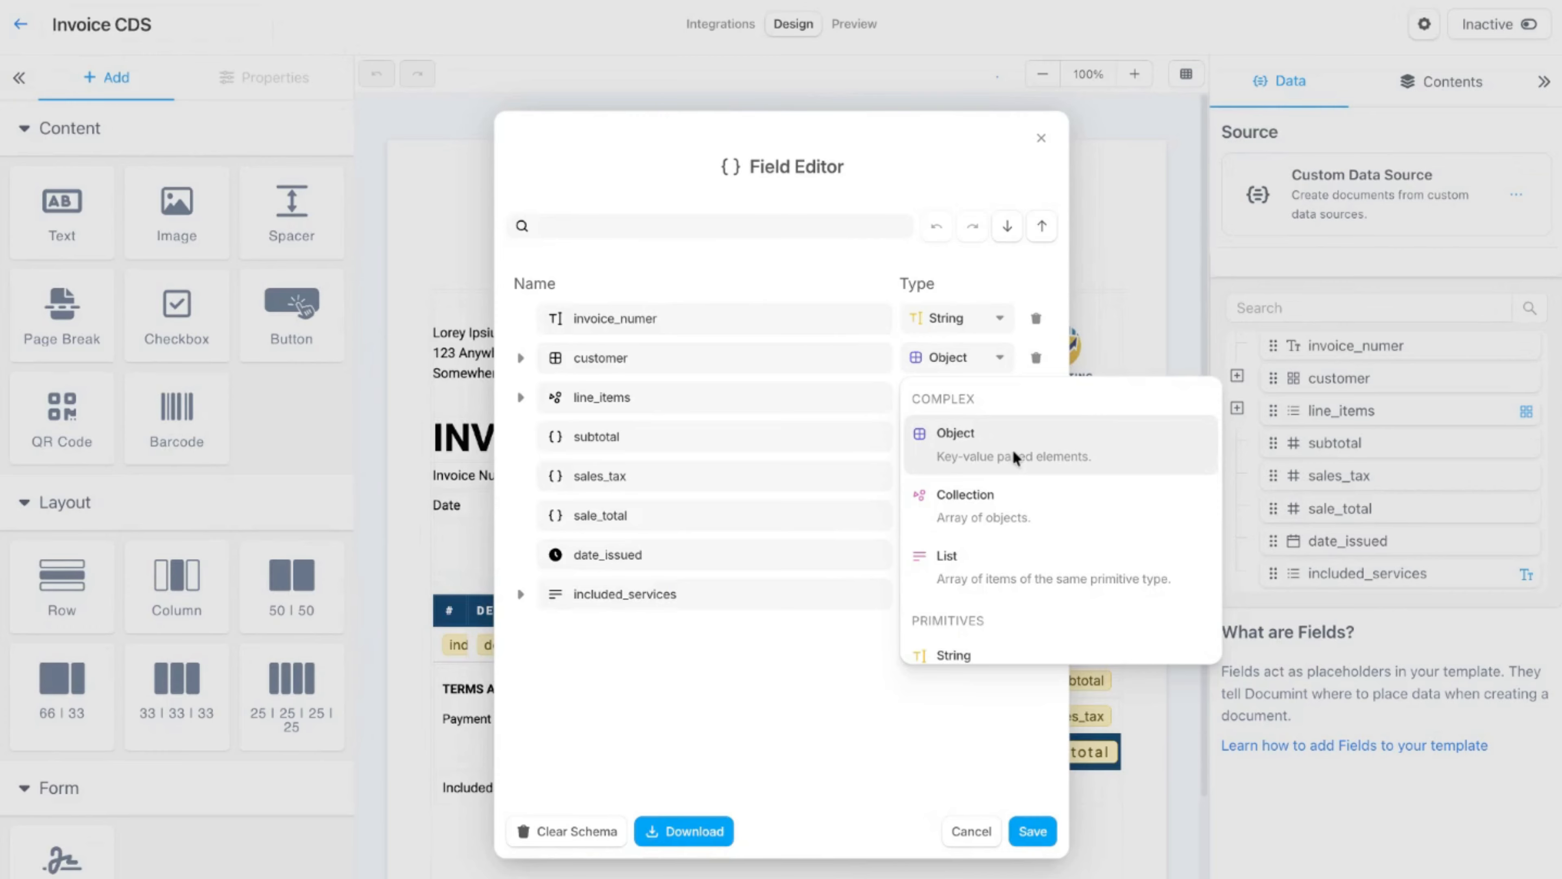
left_click(677, 684)
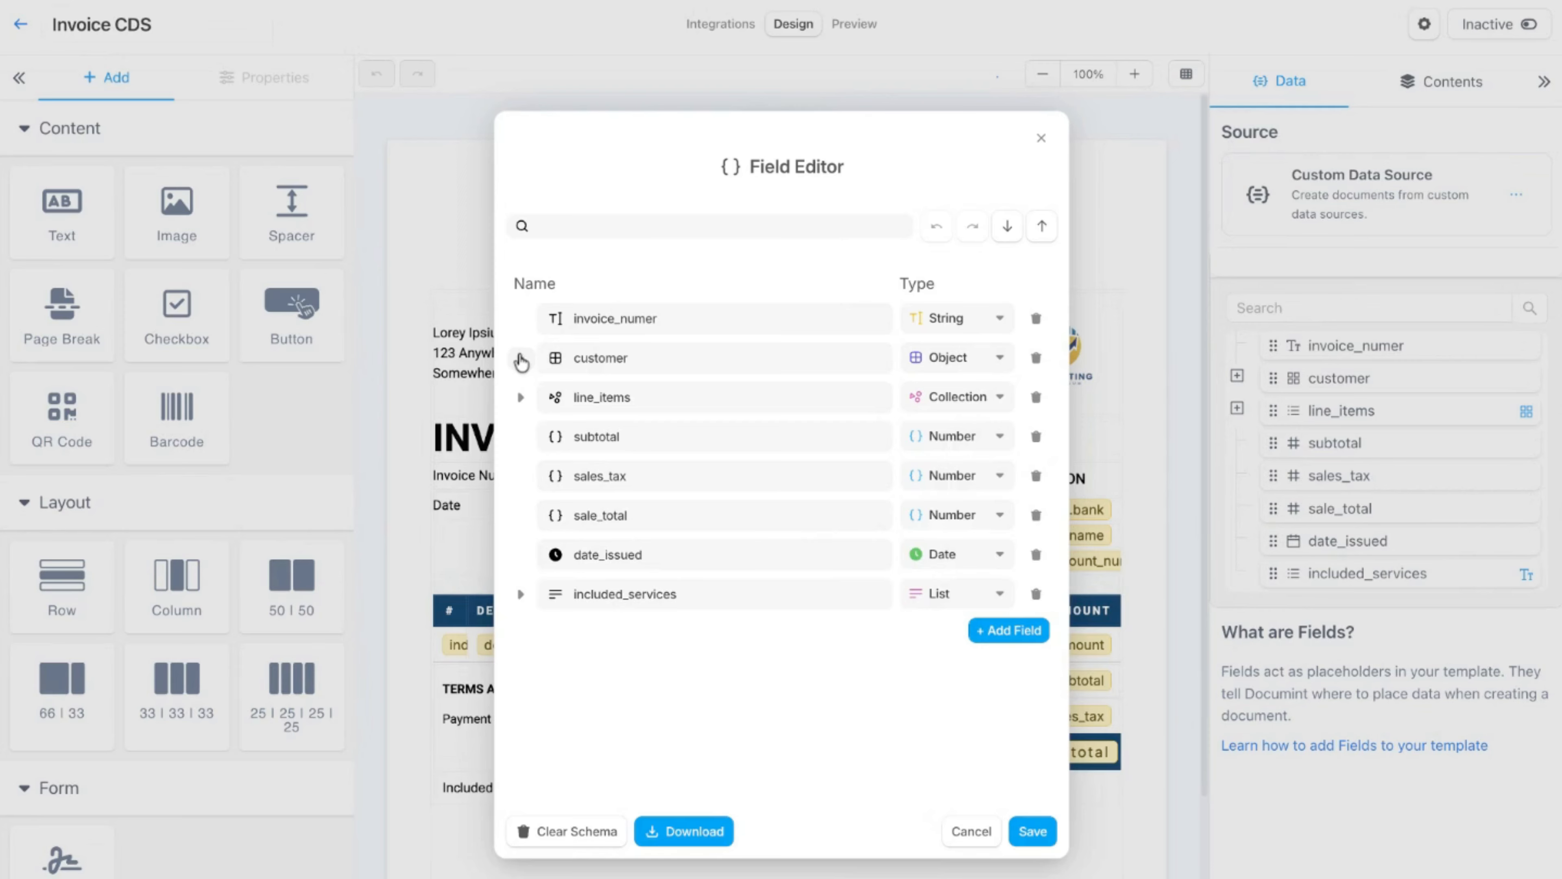
Step: Examine the nested fields of included_services, customer and line_items, and the customer field's type options
left_click(521, 594)
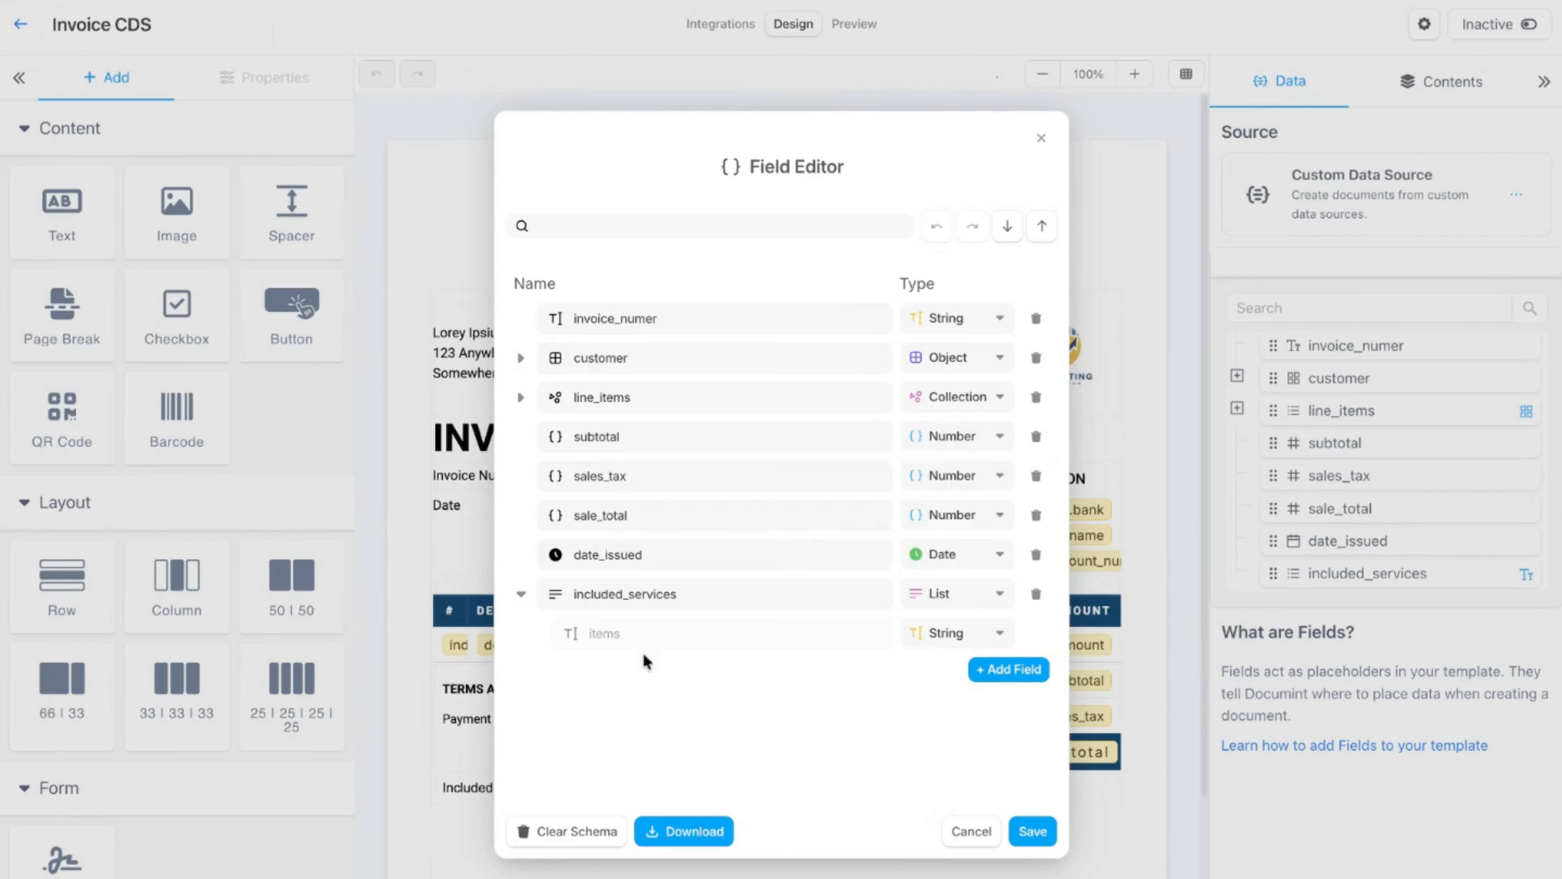
left_click(521, 603)
left_click(948, 357)
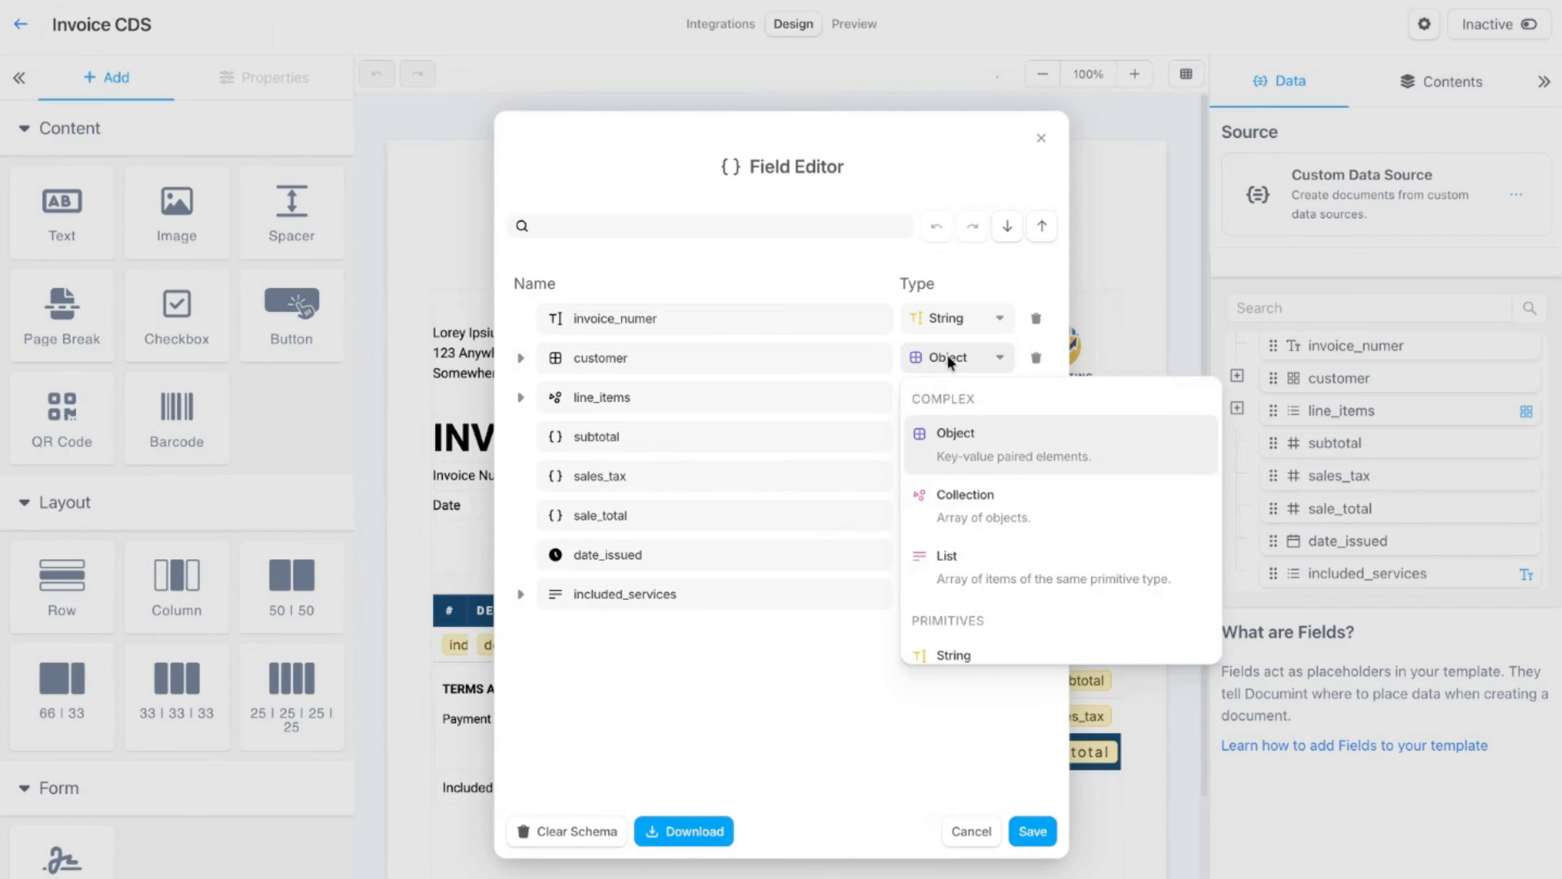
left_click(886, 363)
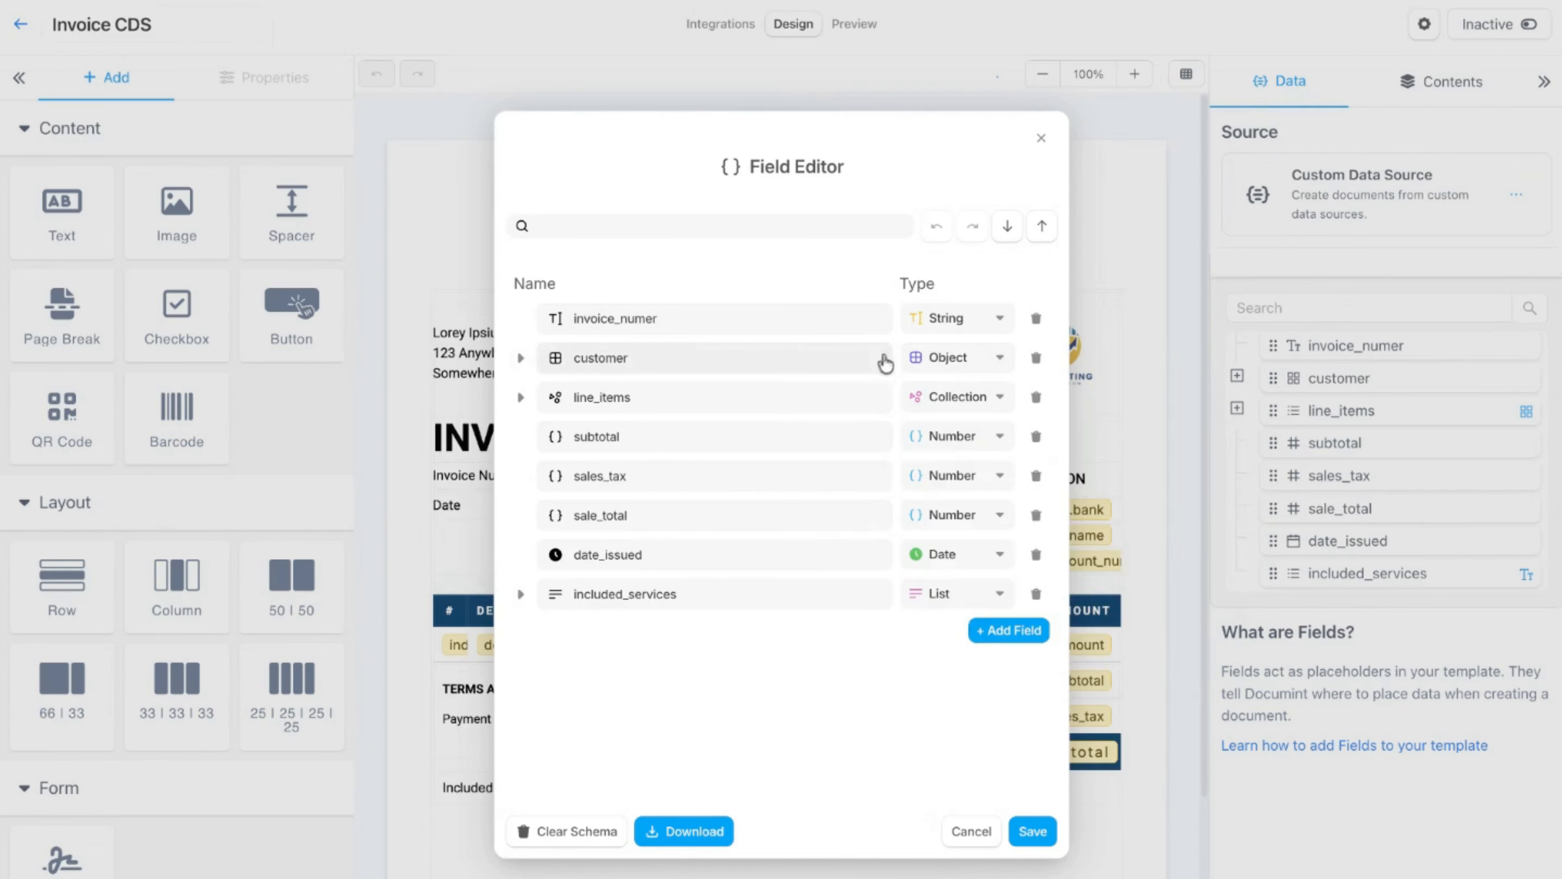
left_click(521, 358)
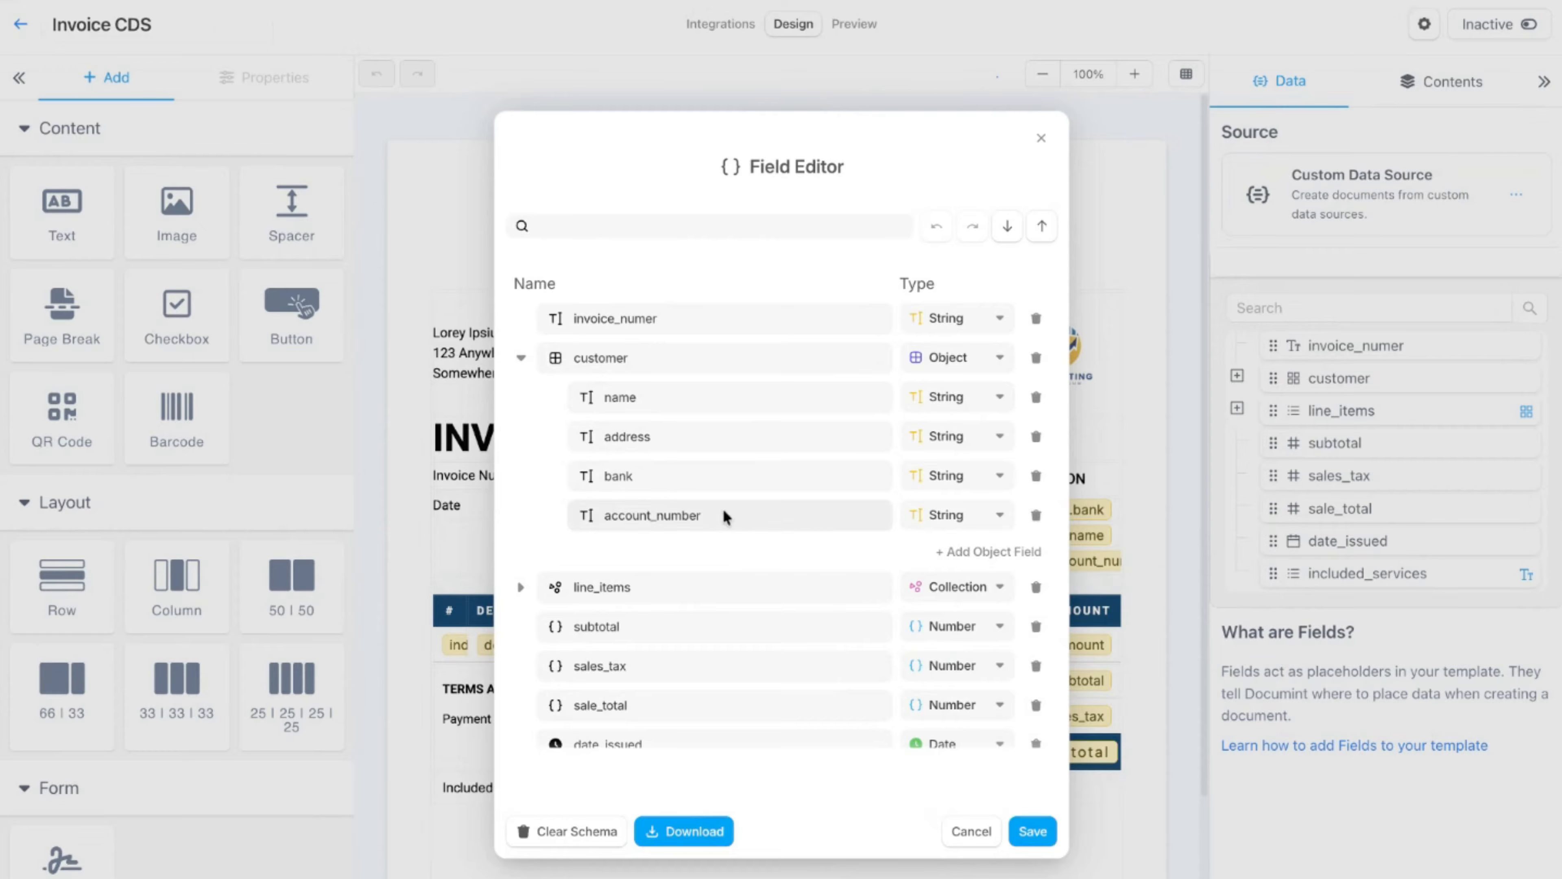
left_click(521, 359)
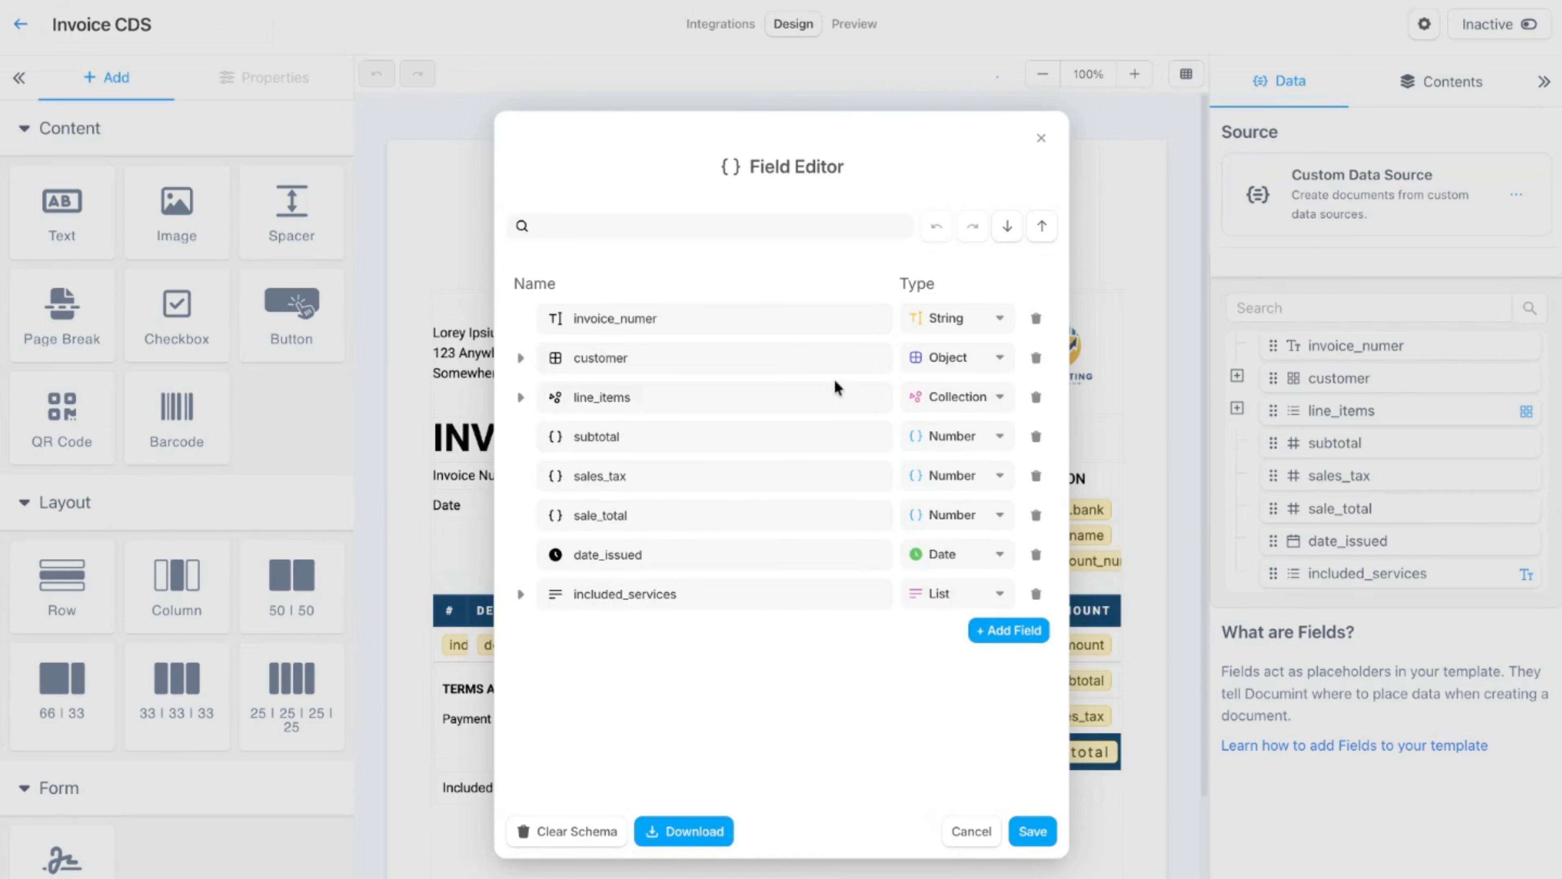
left_click(520, 397)
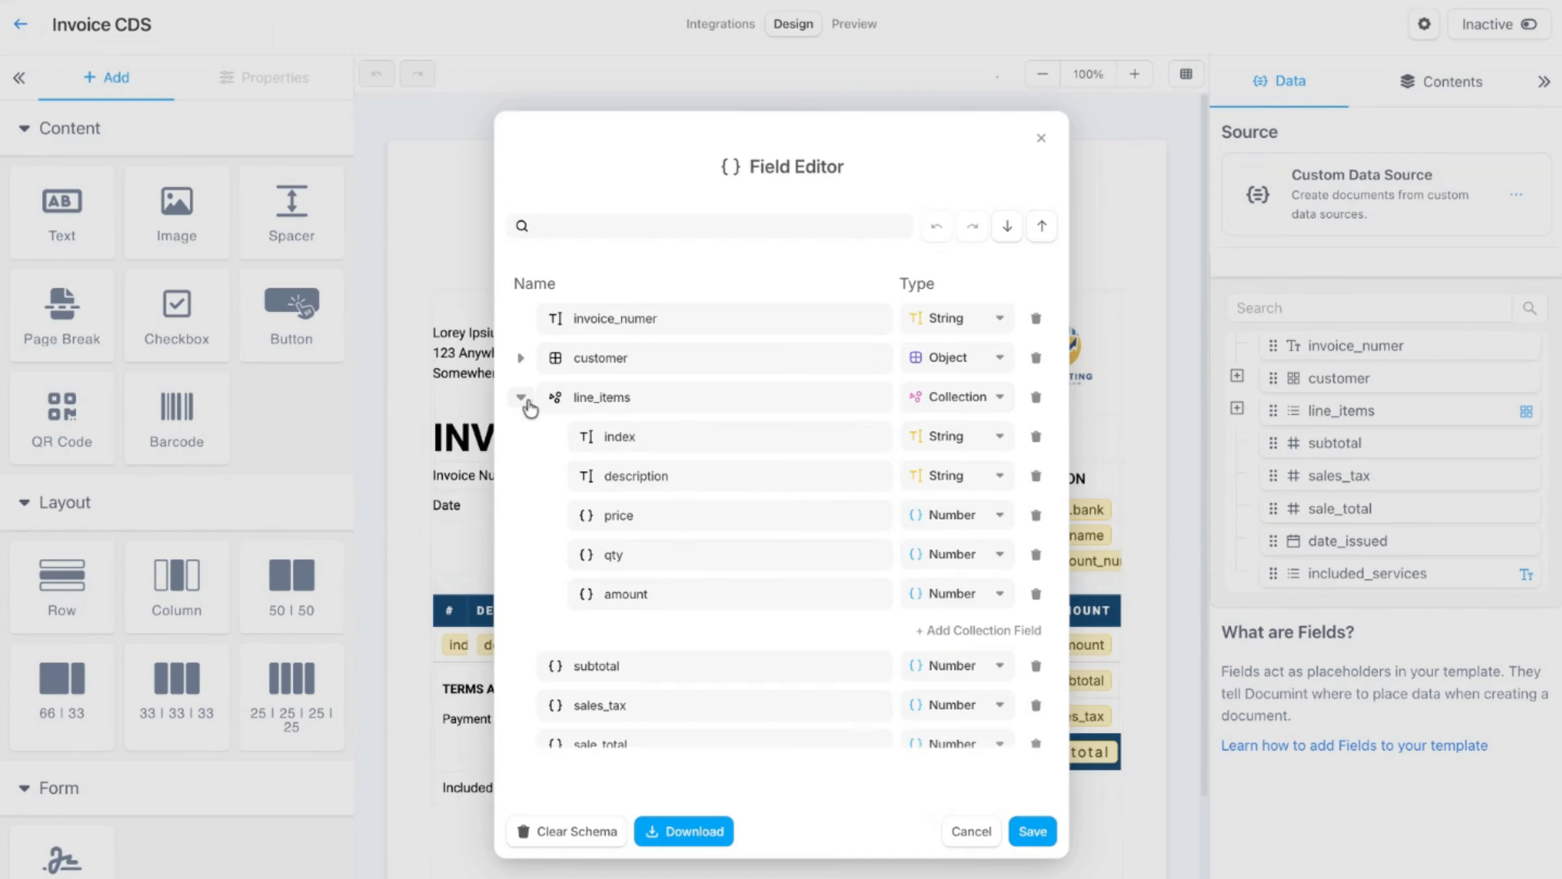
scroll(799, 405, "down", 3)
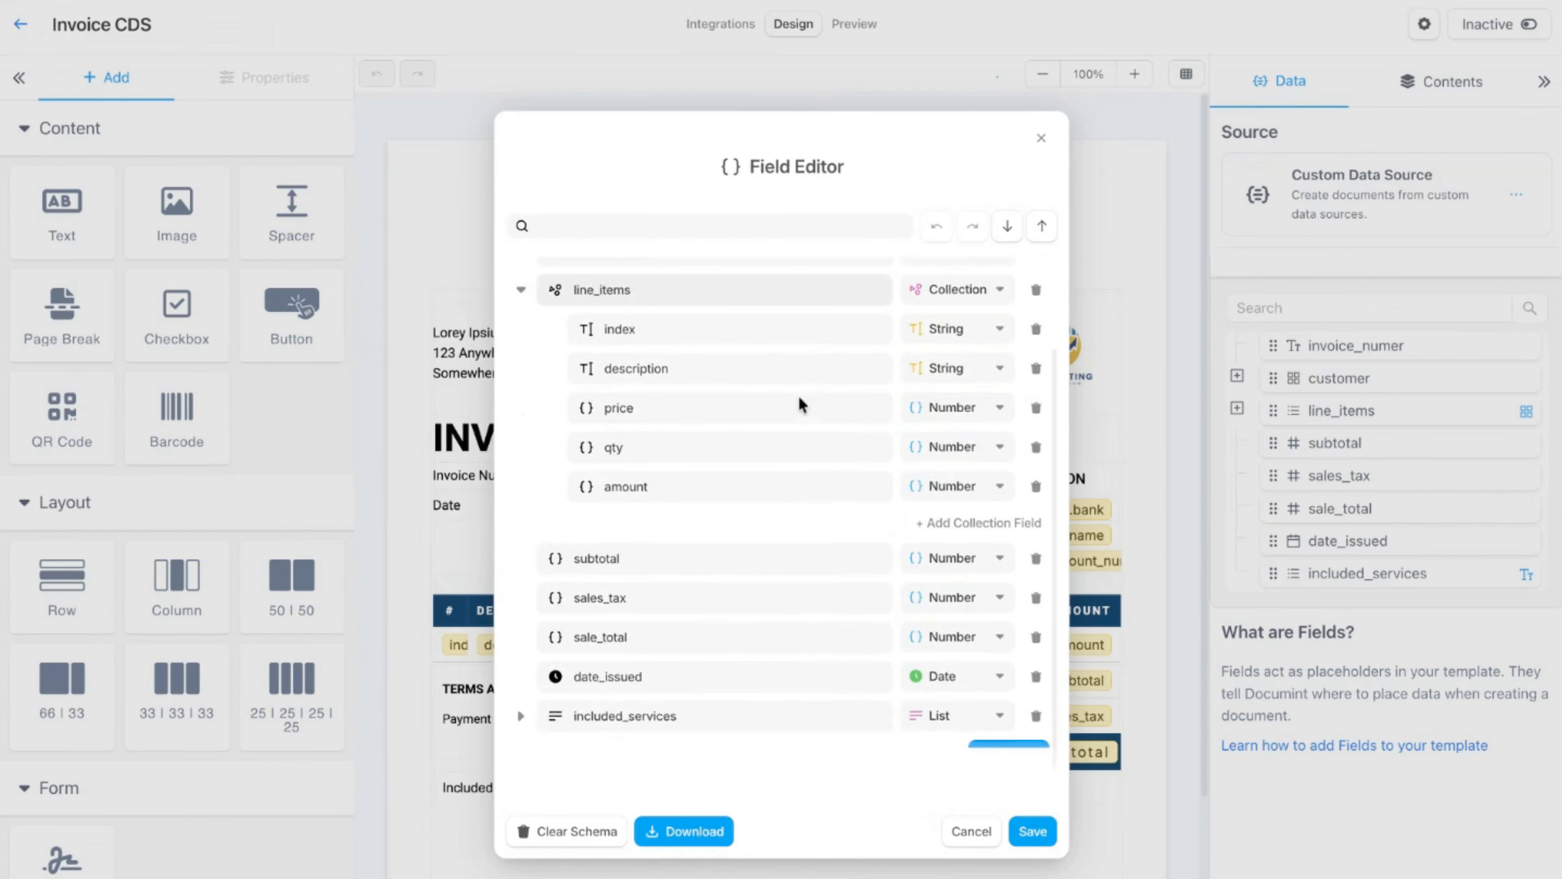
scroll(950, 448, "up", 3)
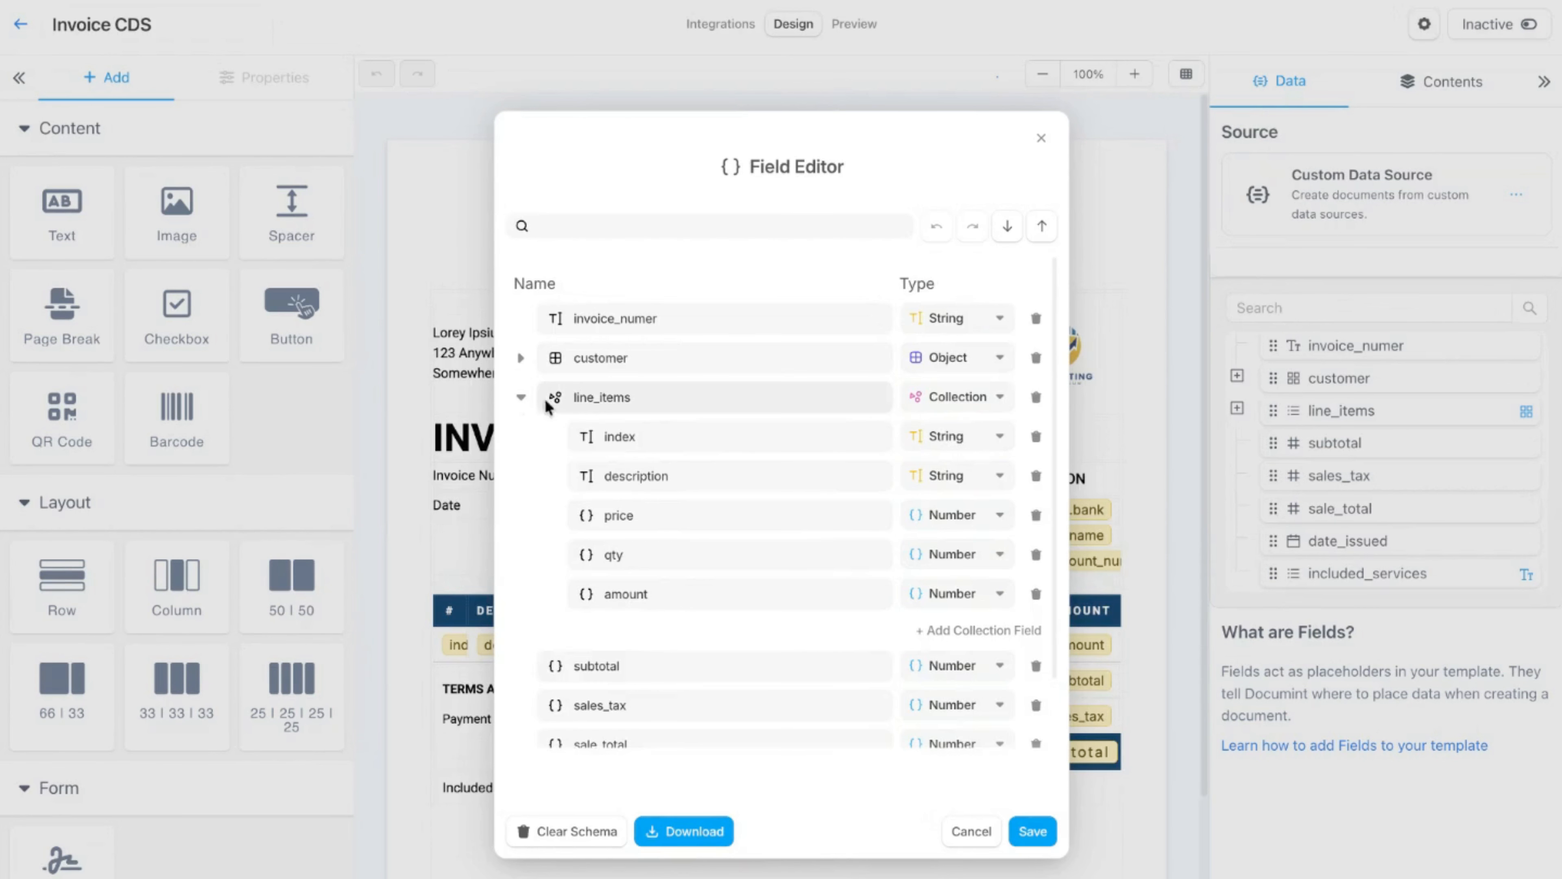
left_click(522, 397)
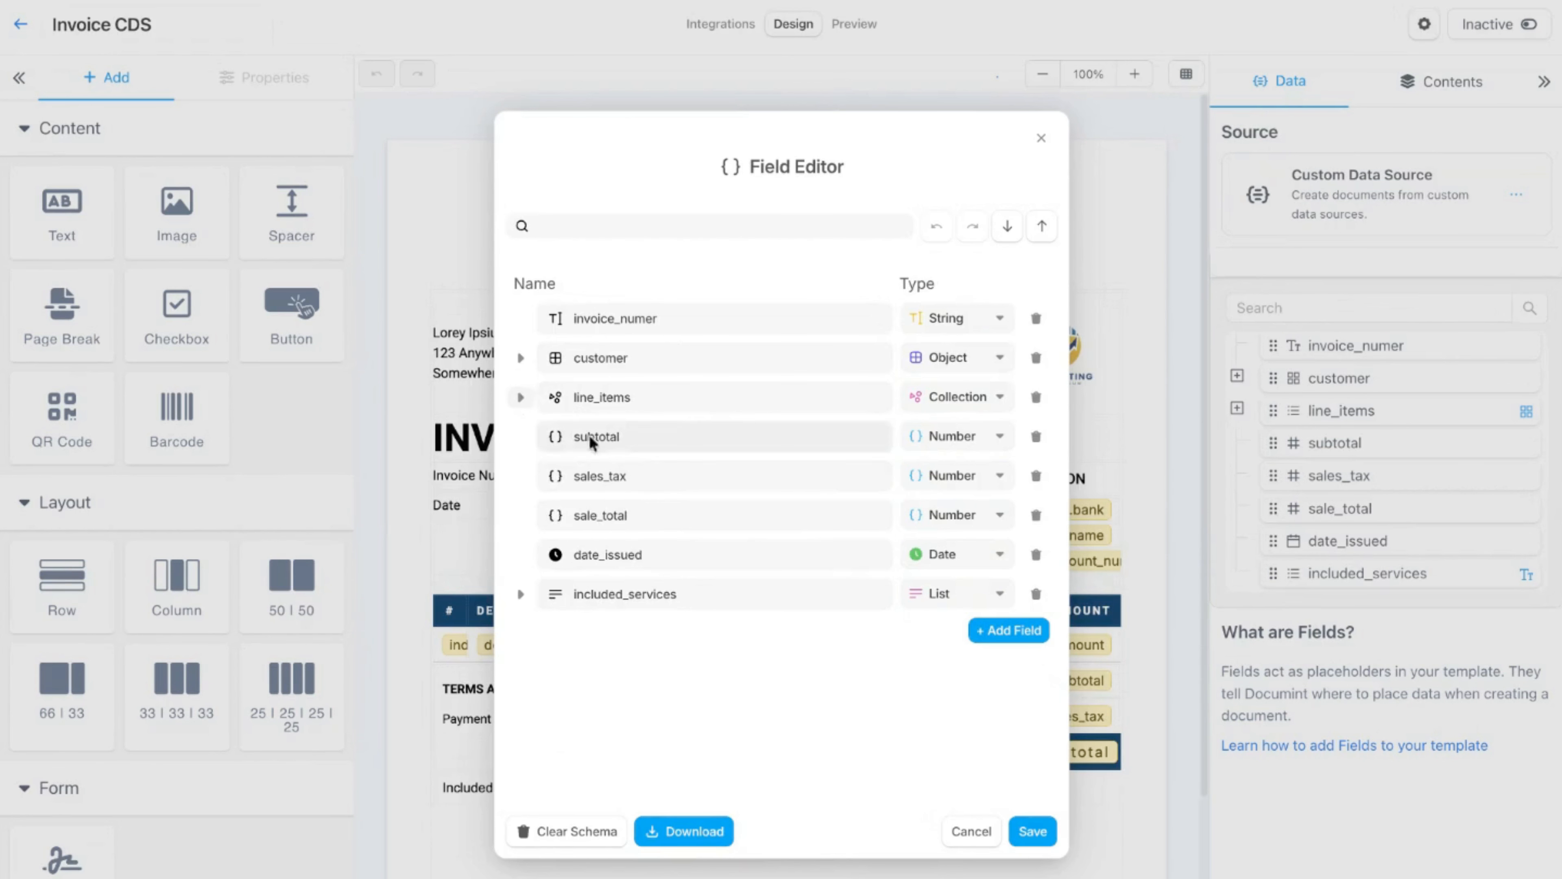
Step: Add a field named tax% with type Number to the schema and save it
left_click(1007, 631)
double_click(672, 637)
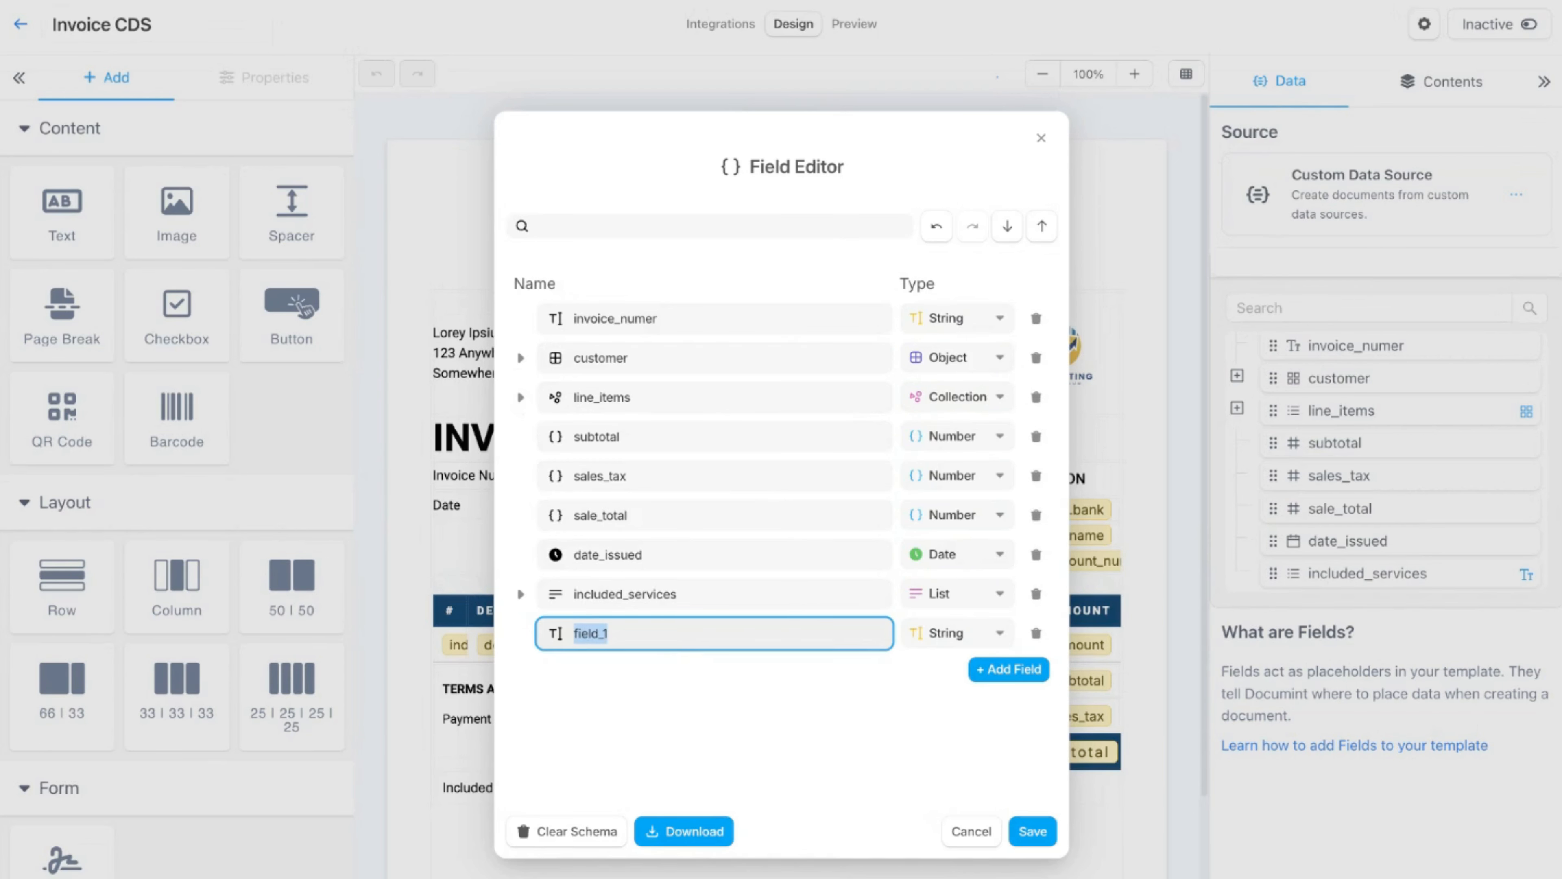
type("tax%")
left_click(952, 638)
scroll(1035, 750, "up", 2)
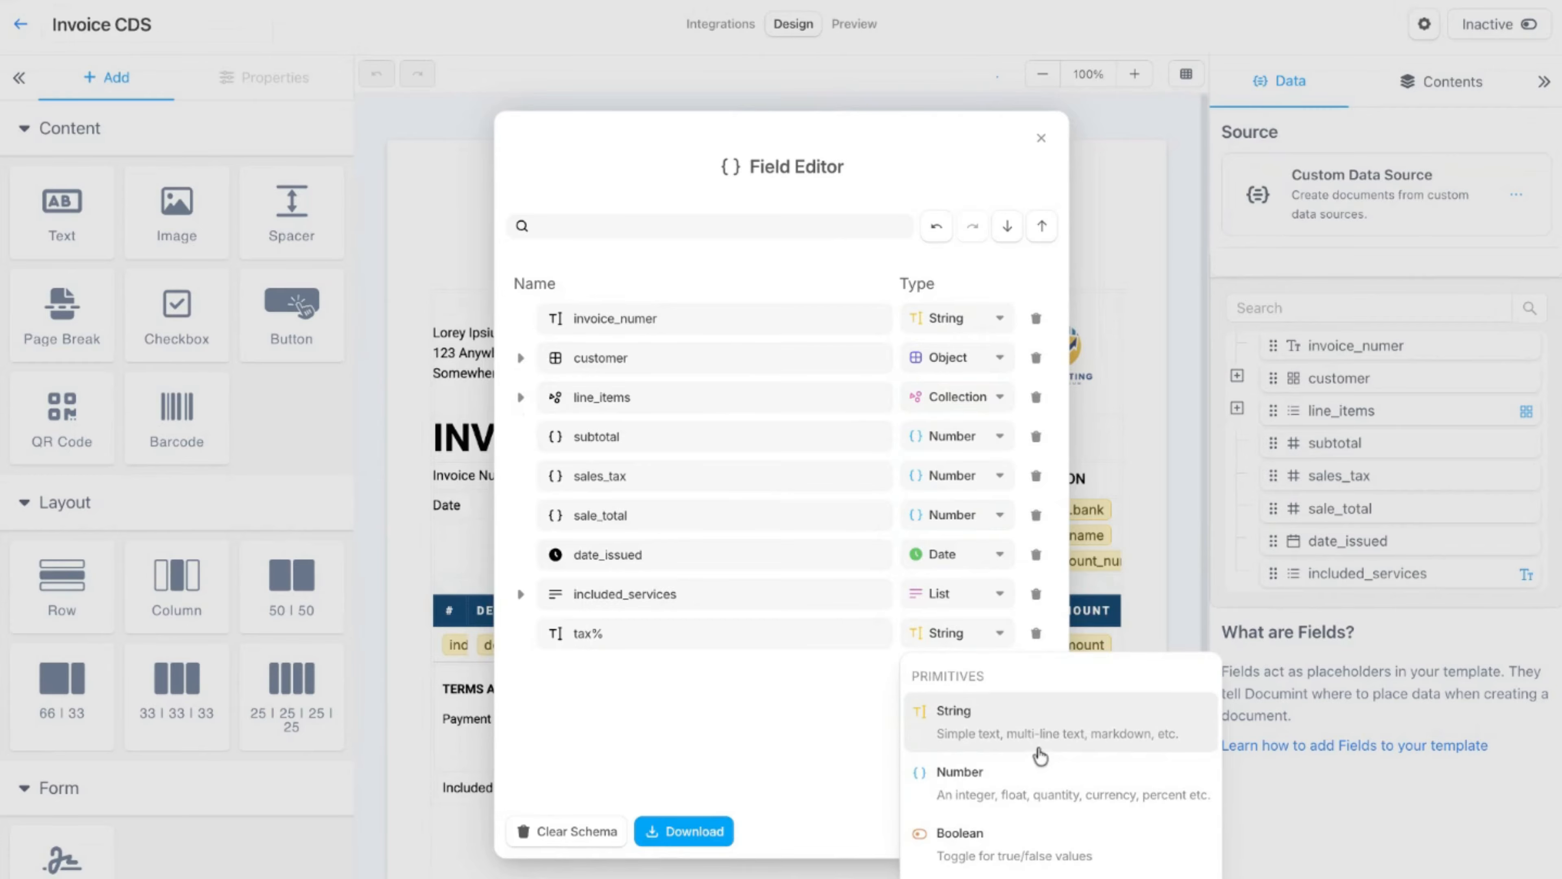
left_click(1040, 776)
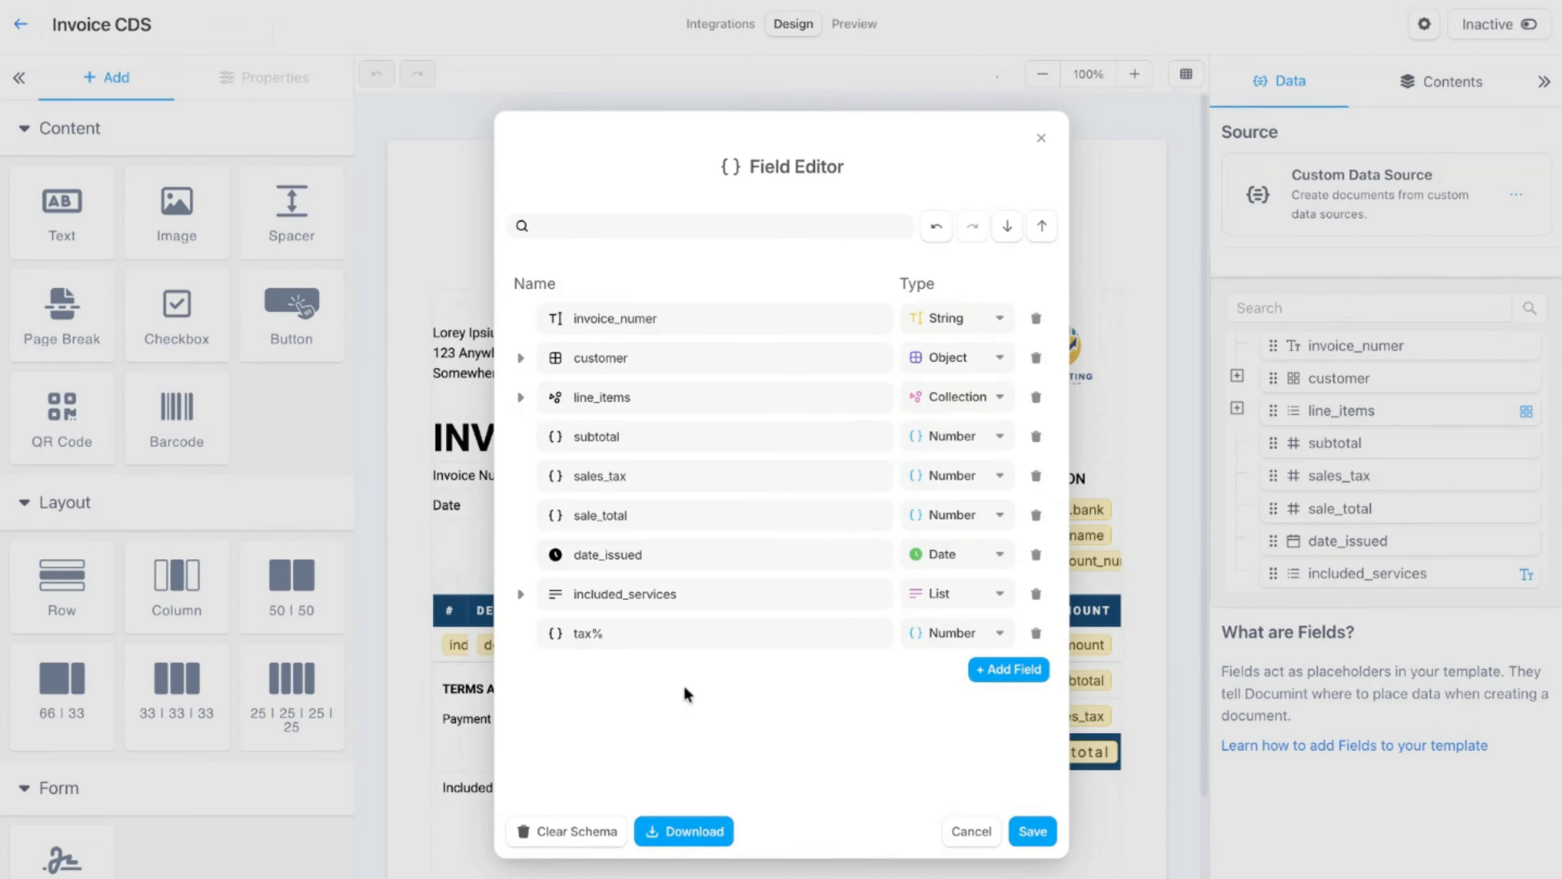
left_click(1032, 832)
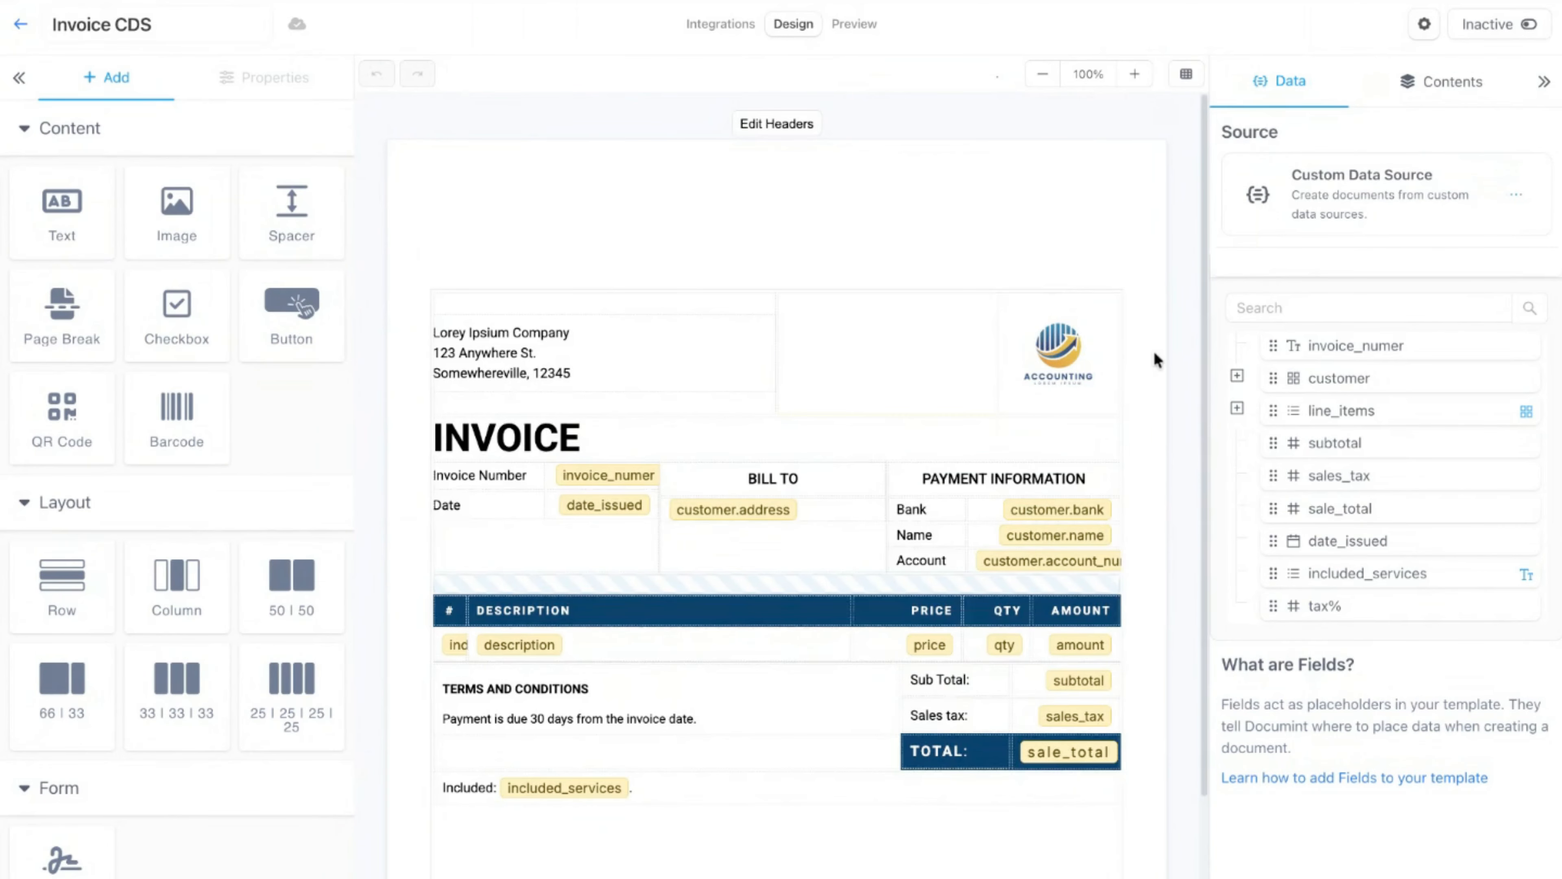
Step: Insert the tax% field in parentheses after the "Sales tax" label, before the colon
scroll(1162, 353, "down", 2)
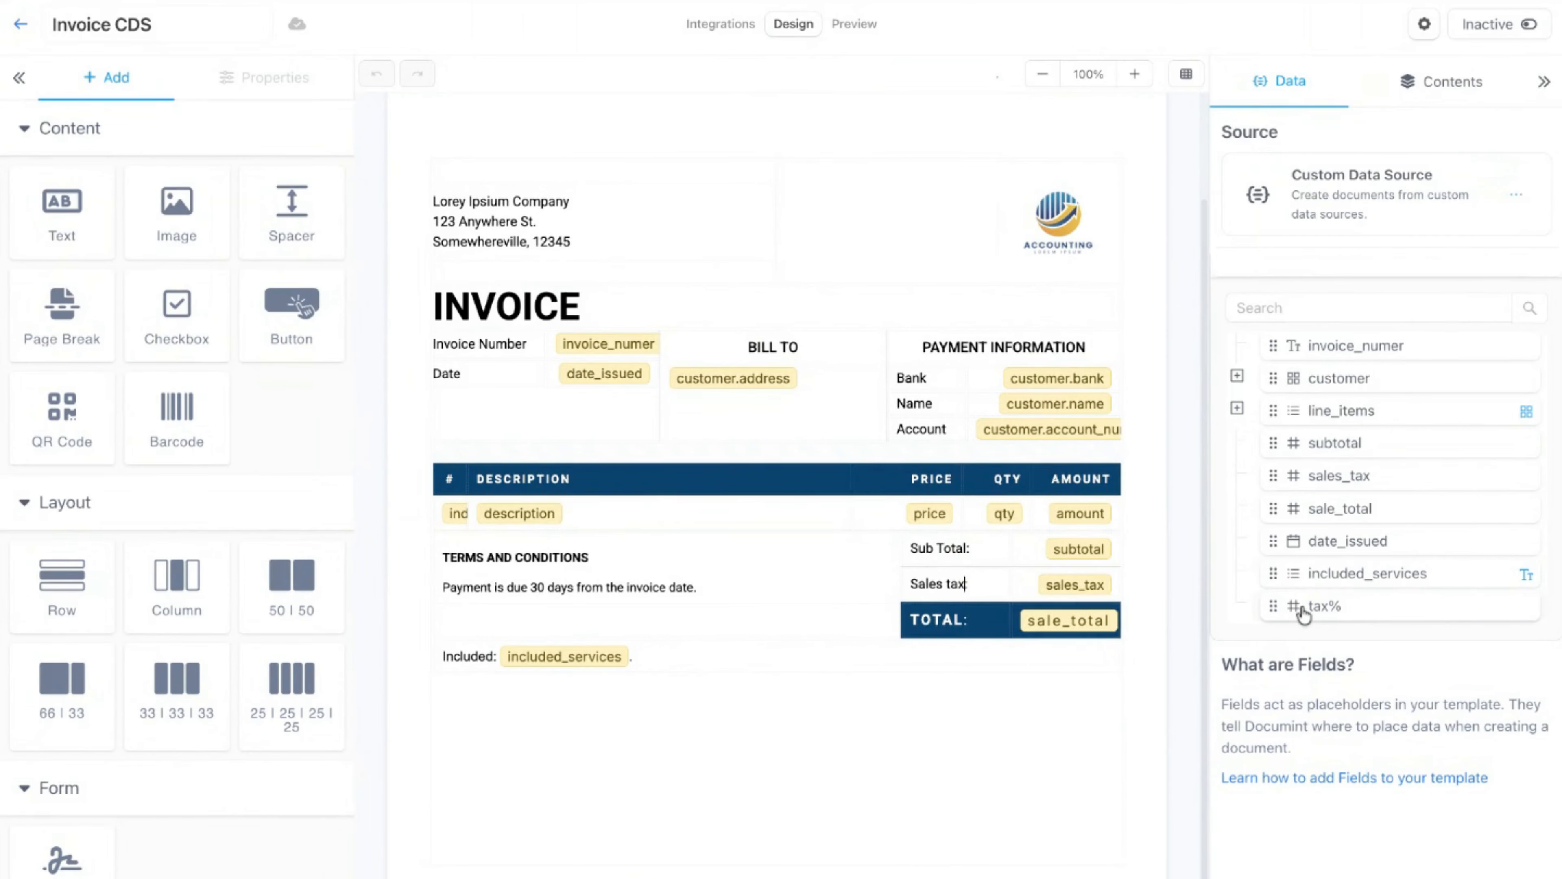
left_click_drag(1303, 614, 981, 598)
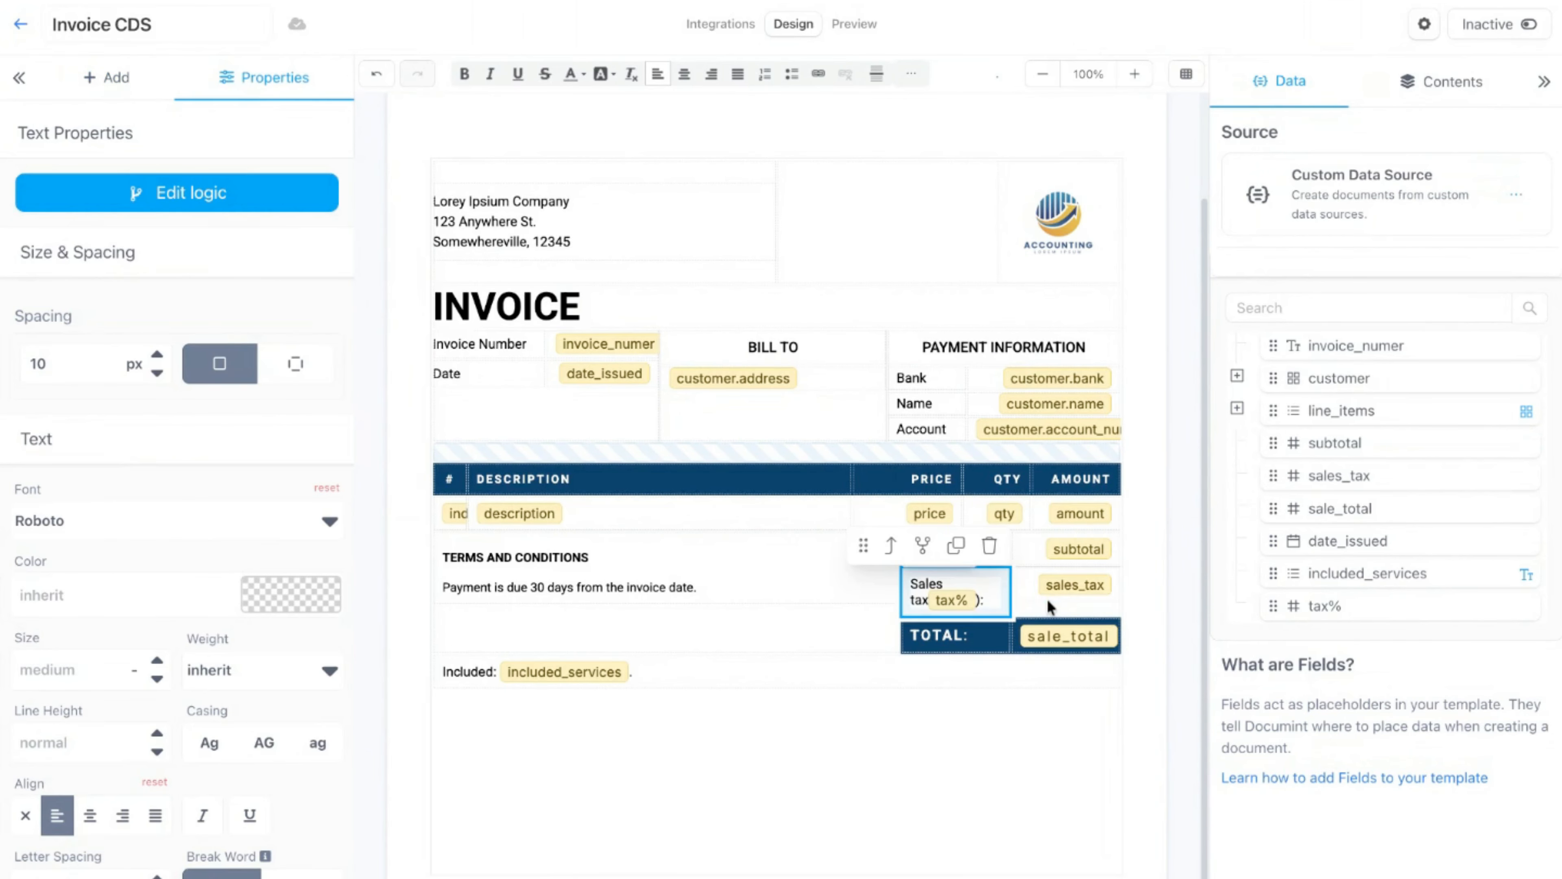
key("Left")
type("(")
left_click(1156, 522)
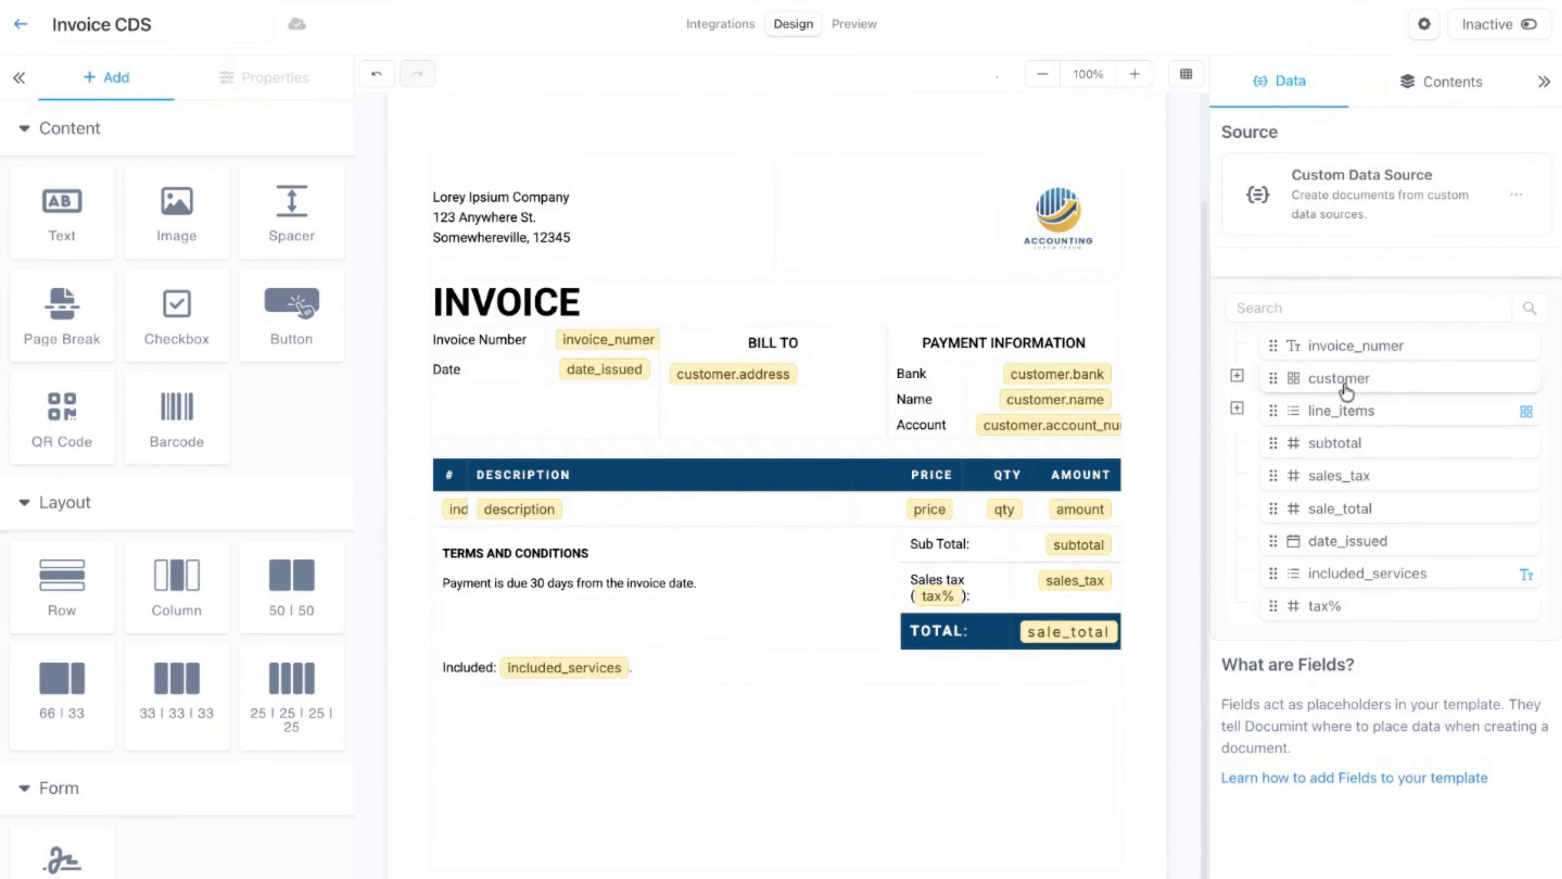
Step: Set the date_issued token's format to MM/DD/YYYY and save the token
double_click(622, 375)
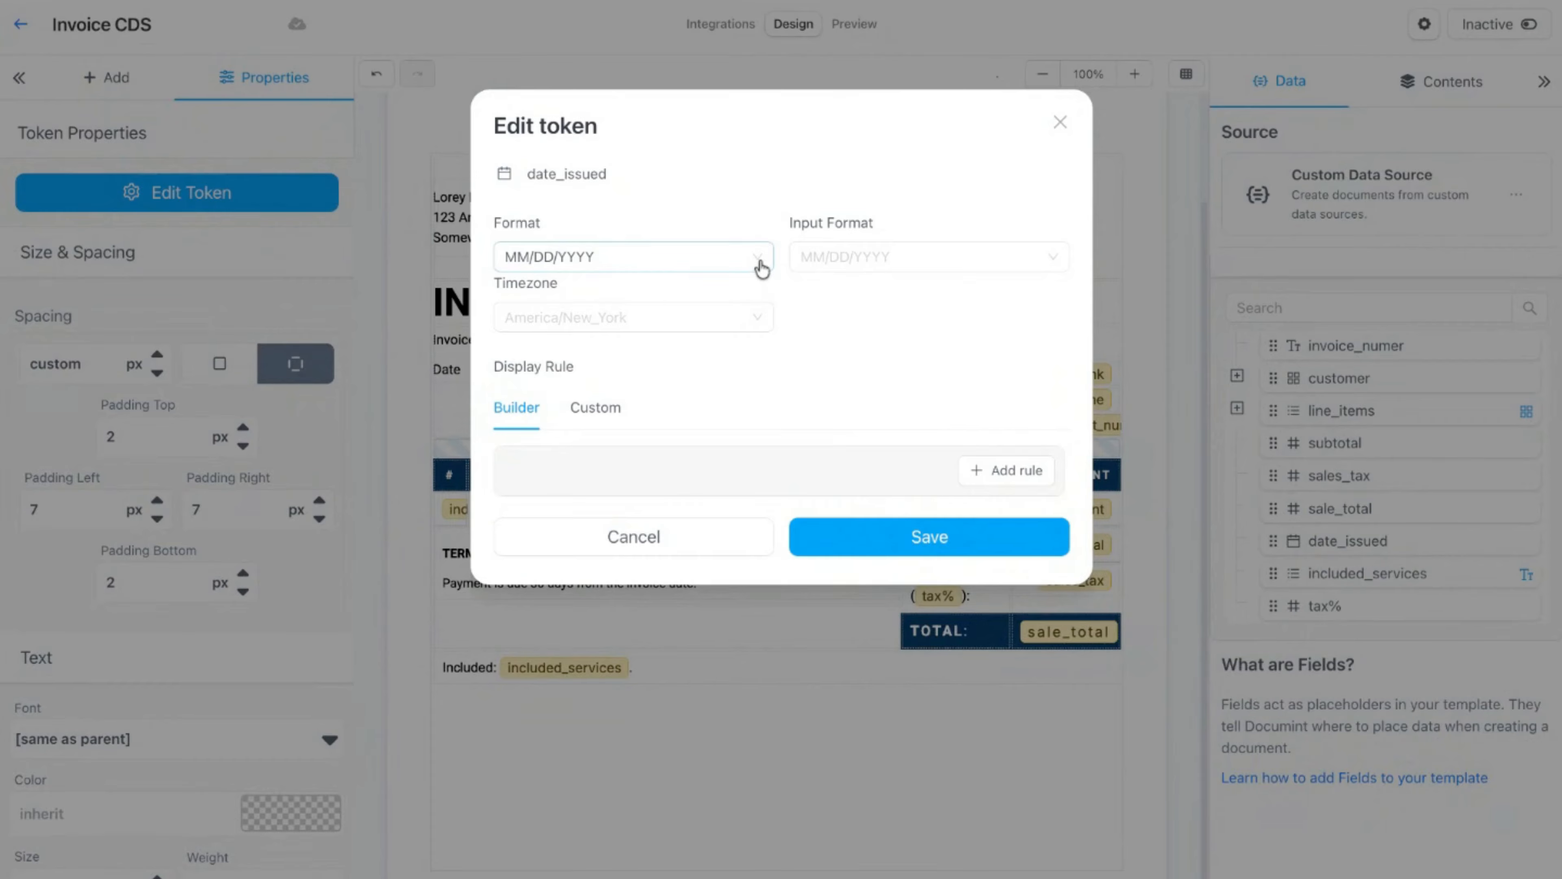
left_click(633, 257)
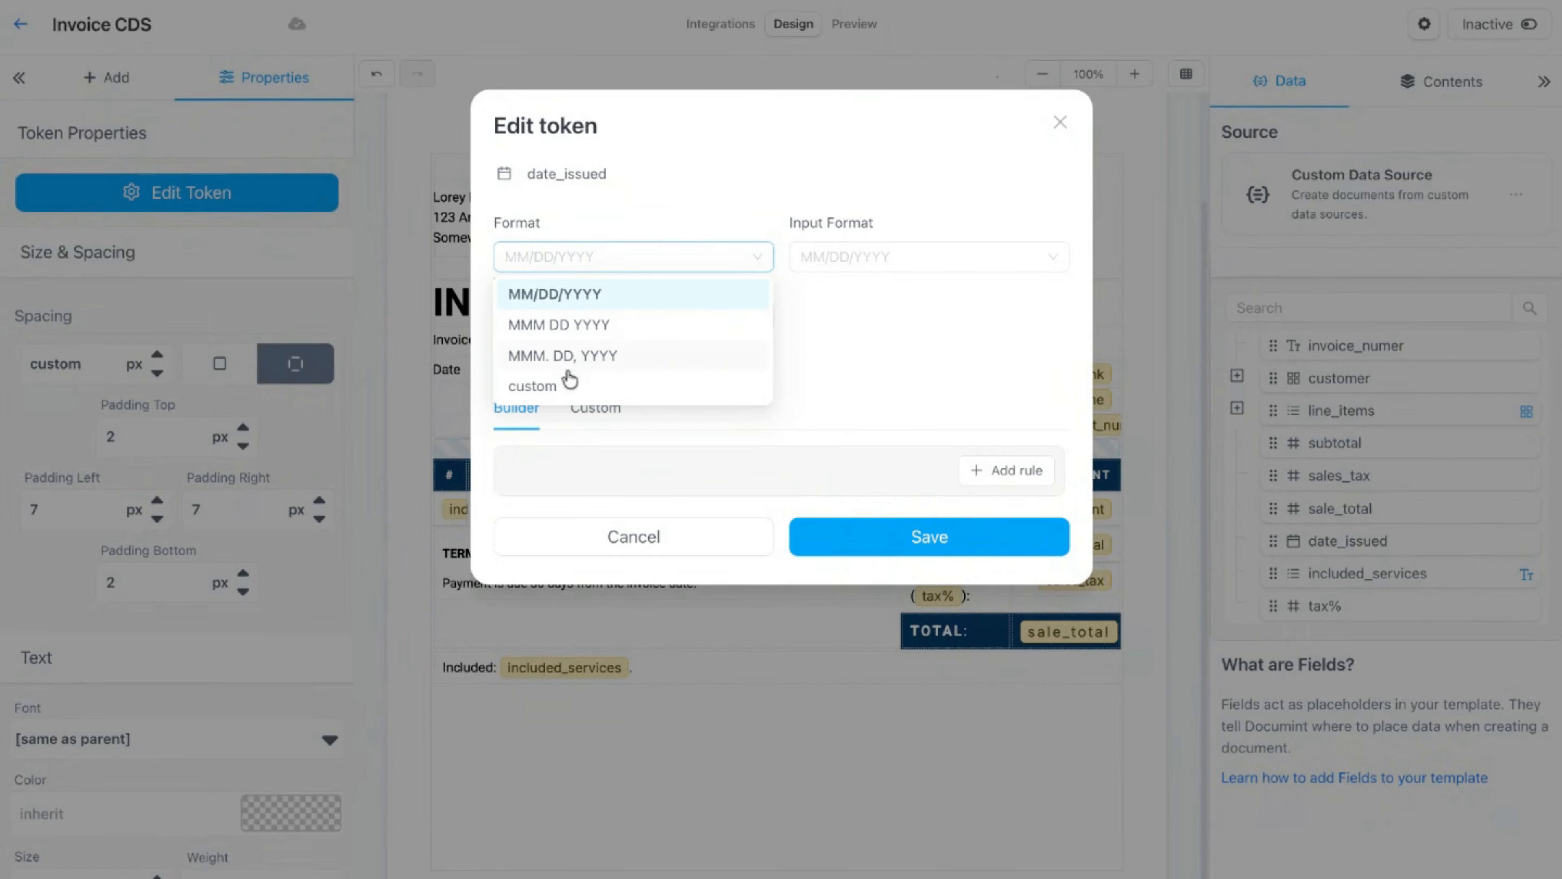
left_click(624, 296)
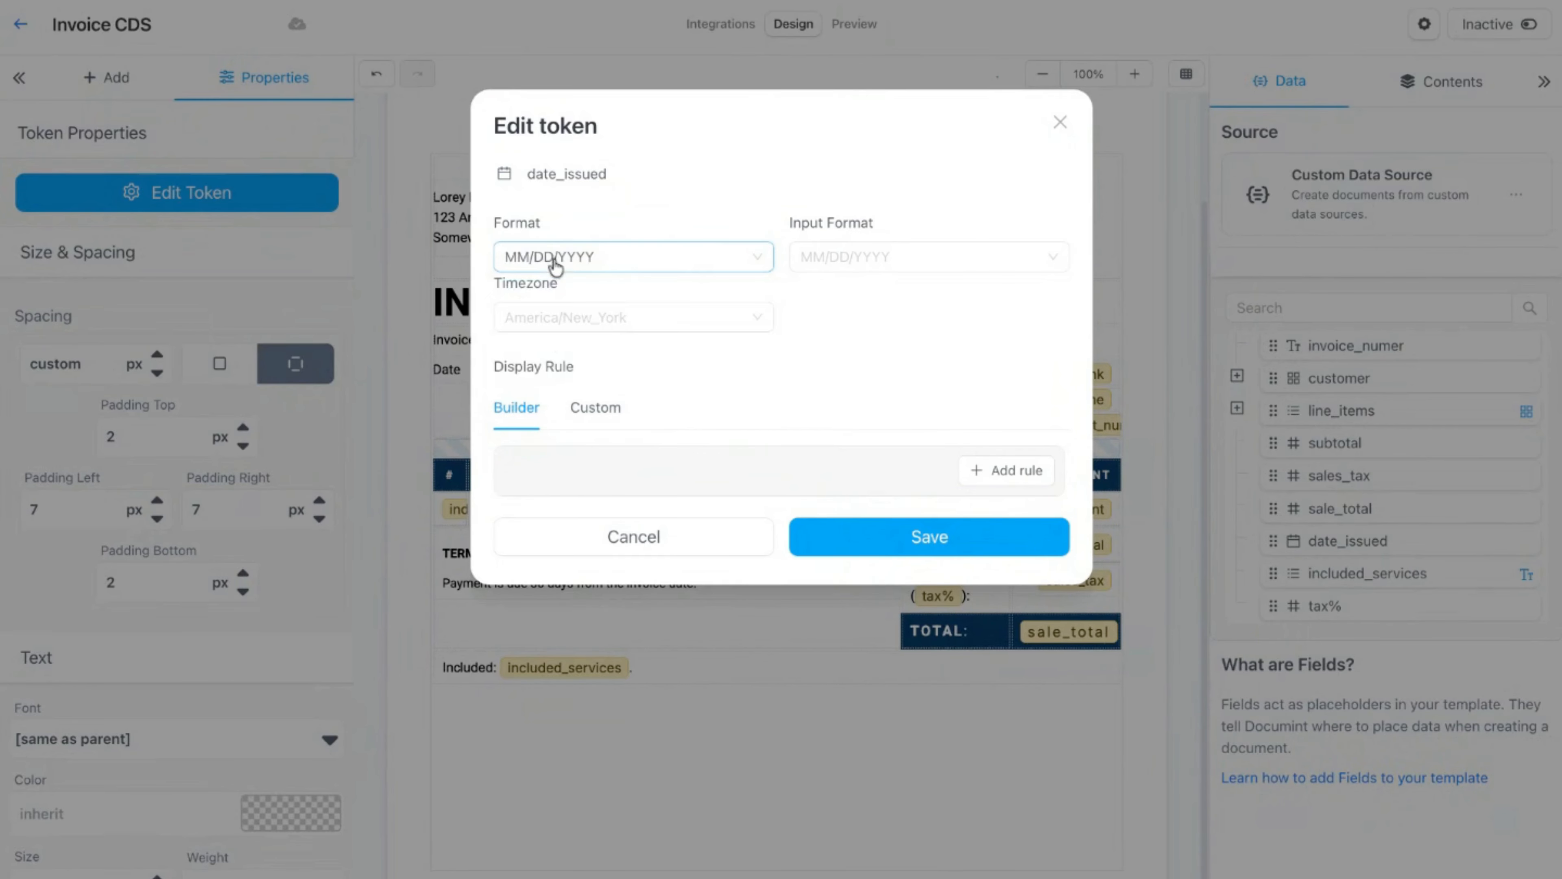
left_click(843, 544)
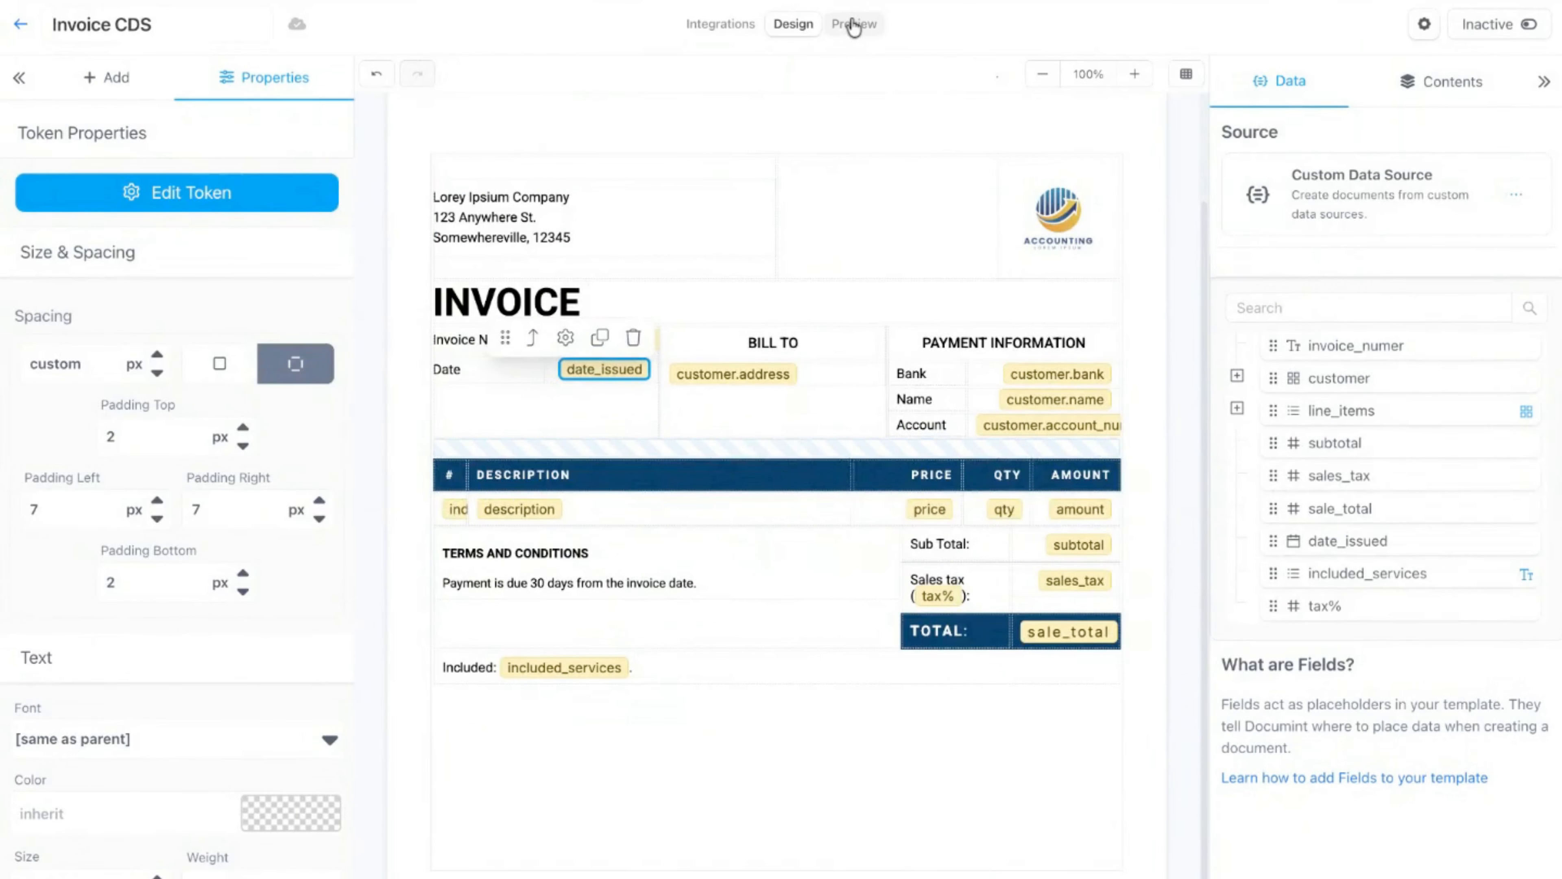
Step: Preview the invoice and look through its test data down to the Tax value
left_click(853, 25)
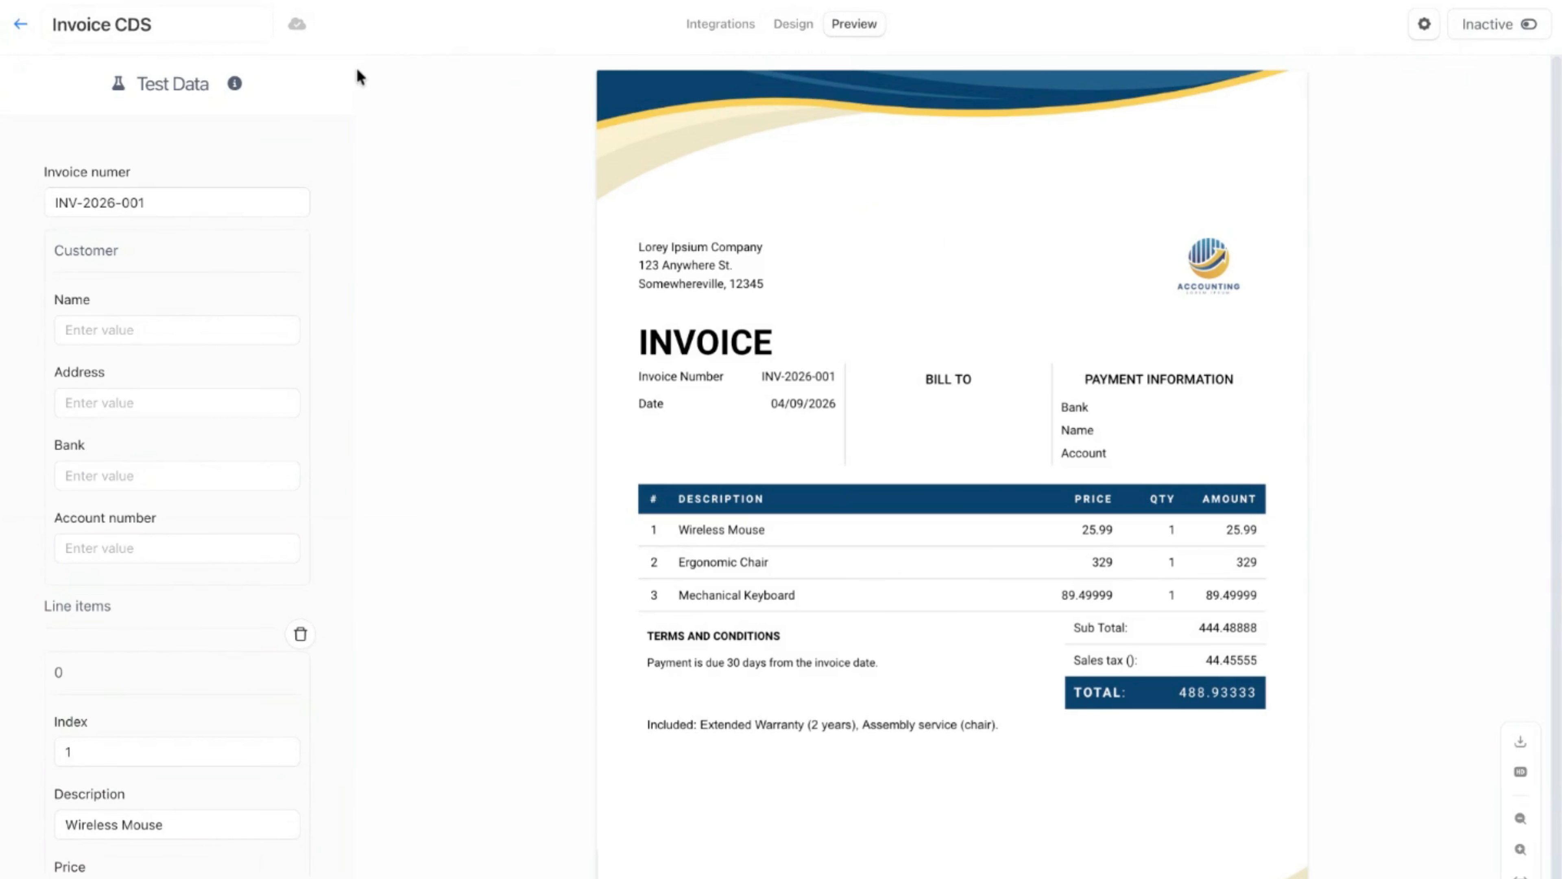
scroll(177, 492, "down", 14)
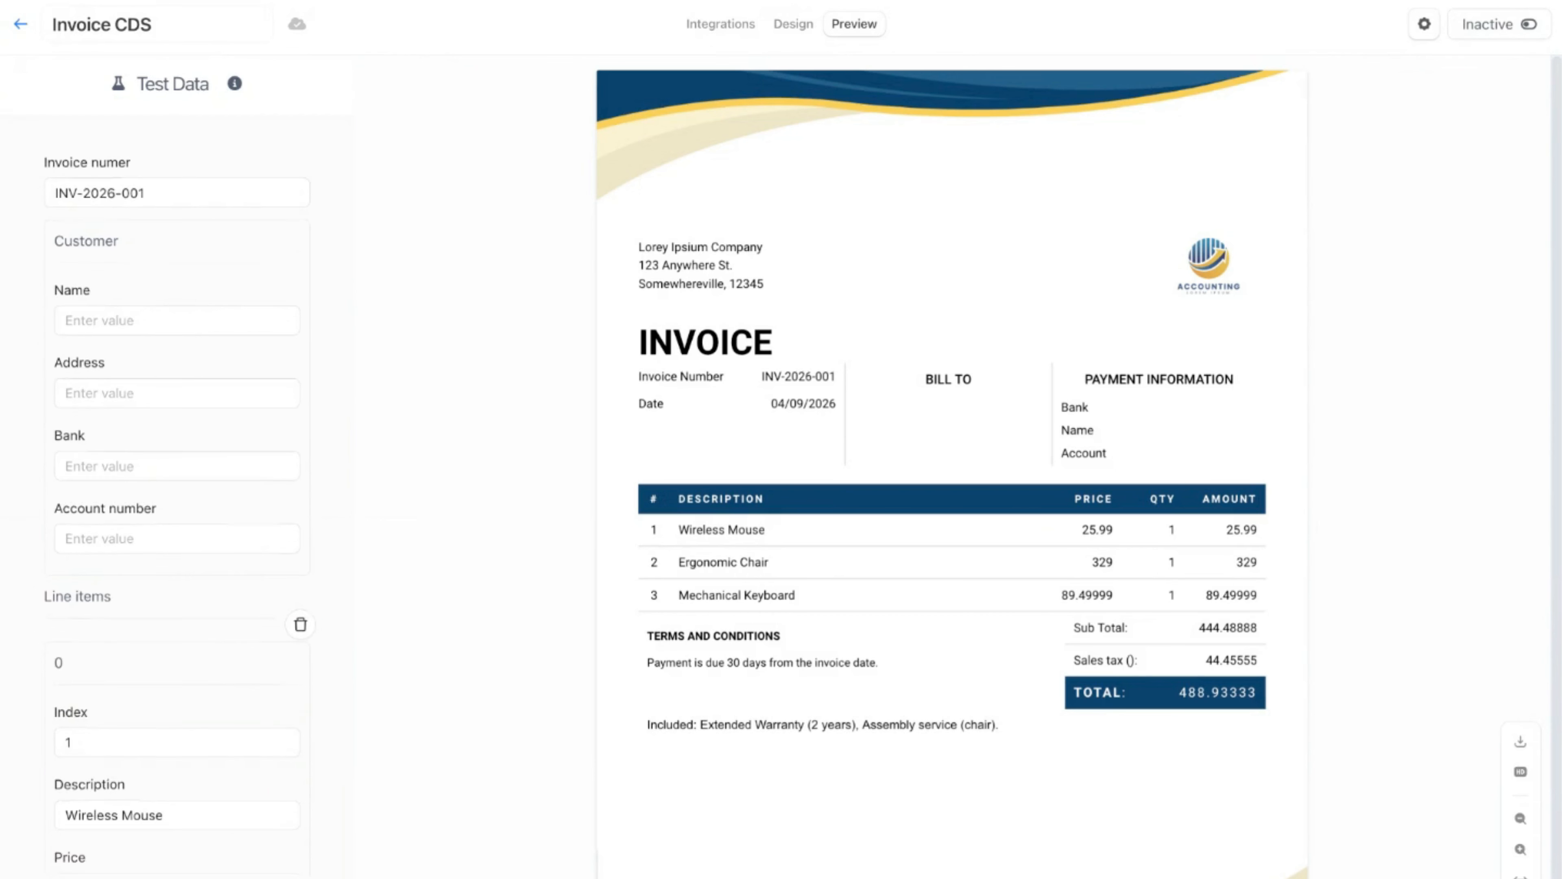
scroll(177, 492, "down", 15)
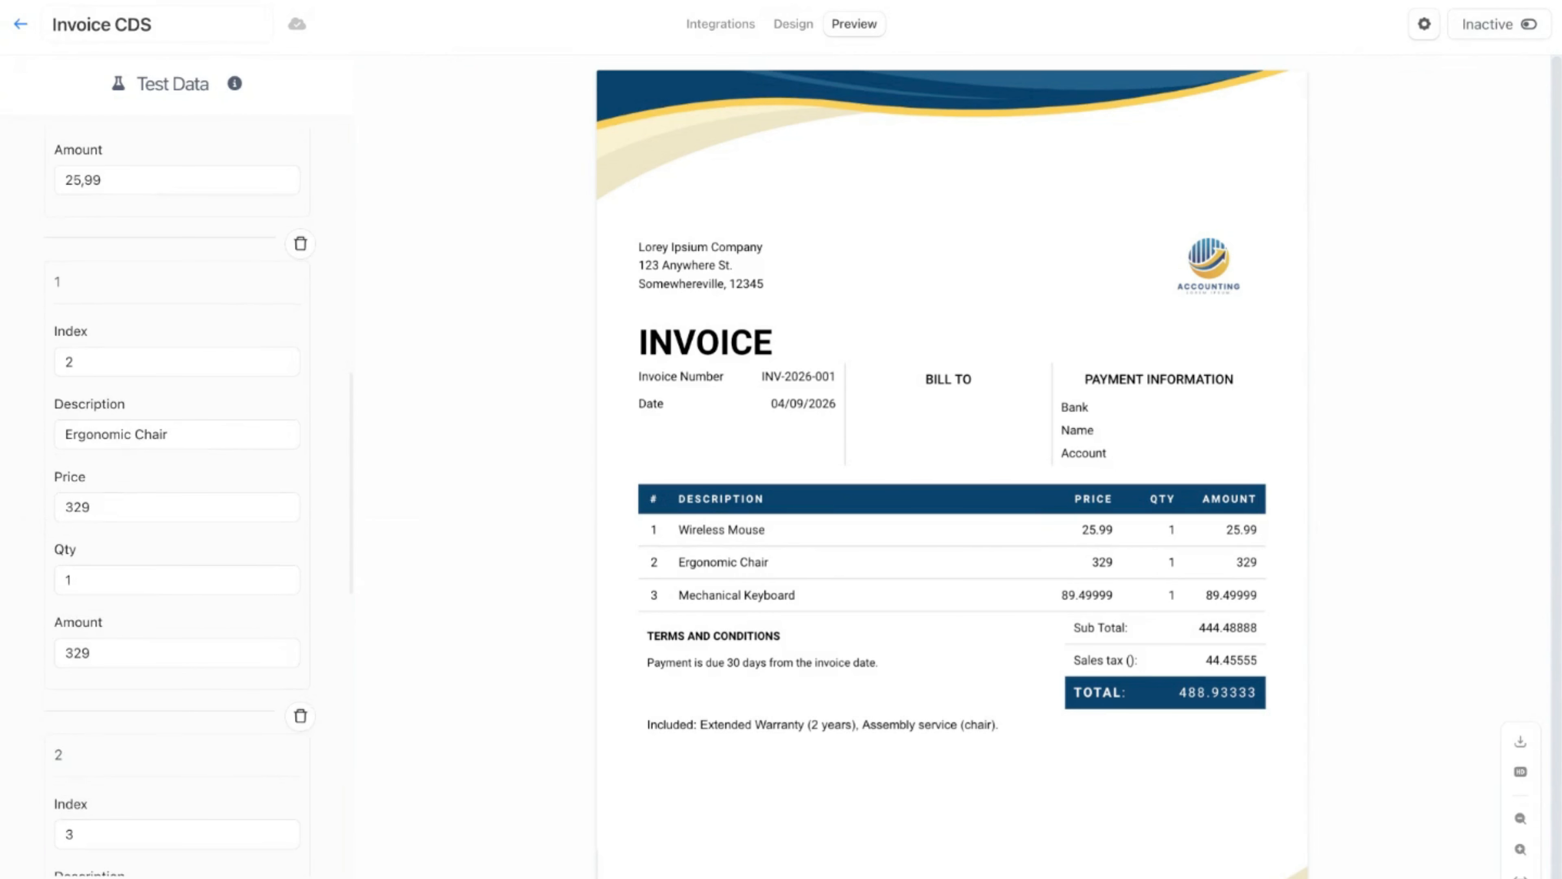
scroll(177, 493, "up", 20)
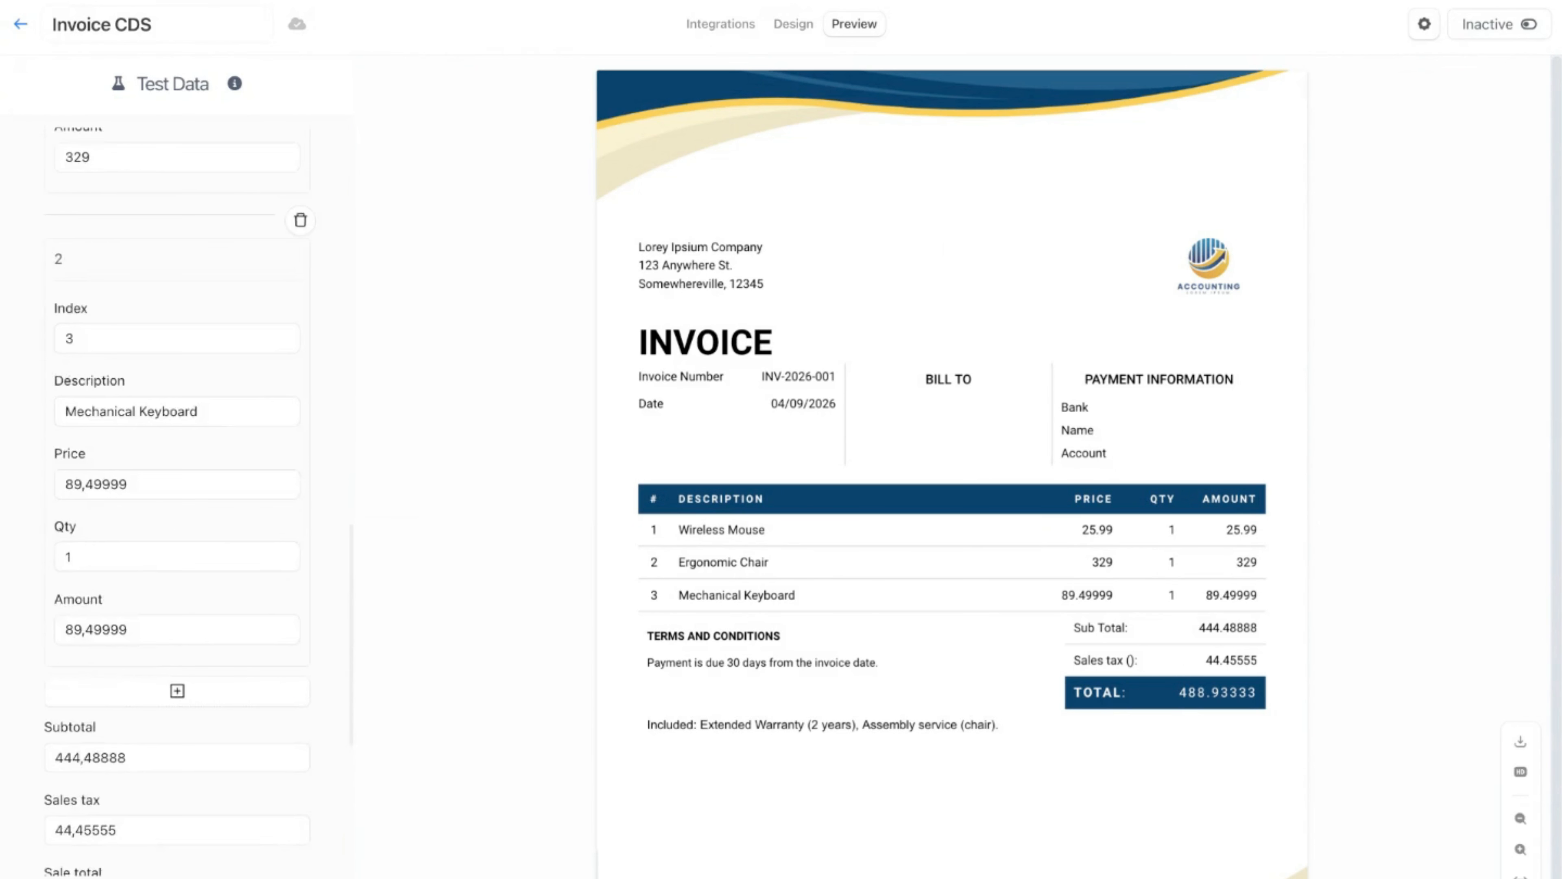
scroll(177, 492, "up", 6)
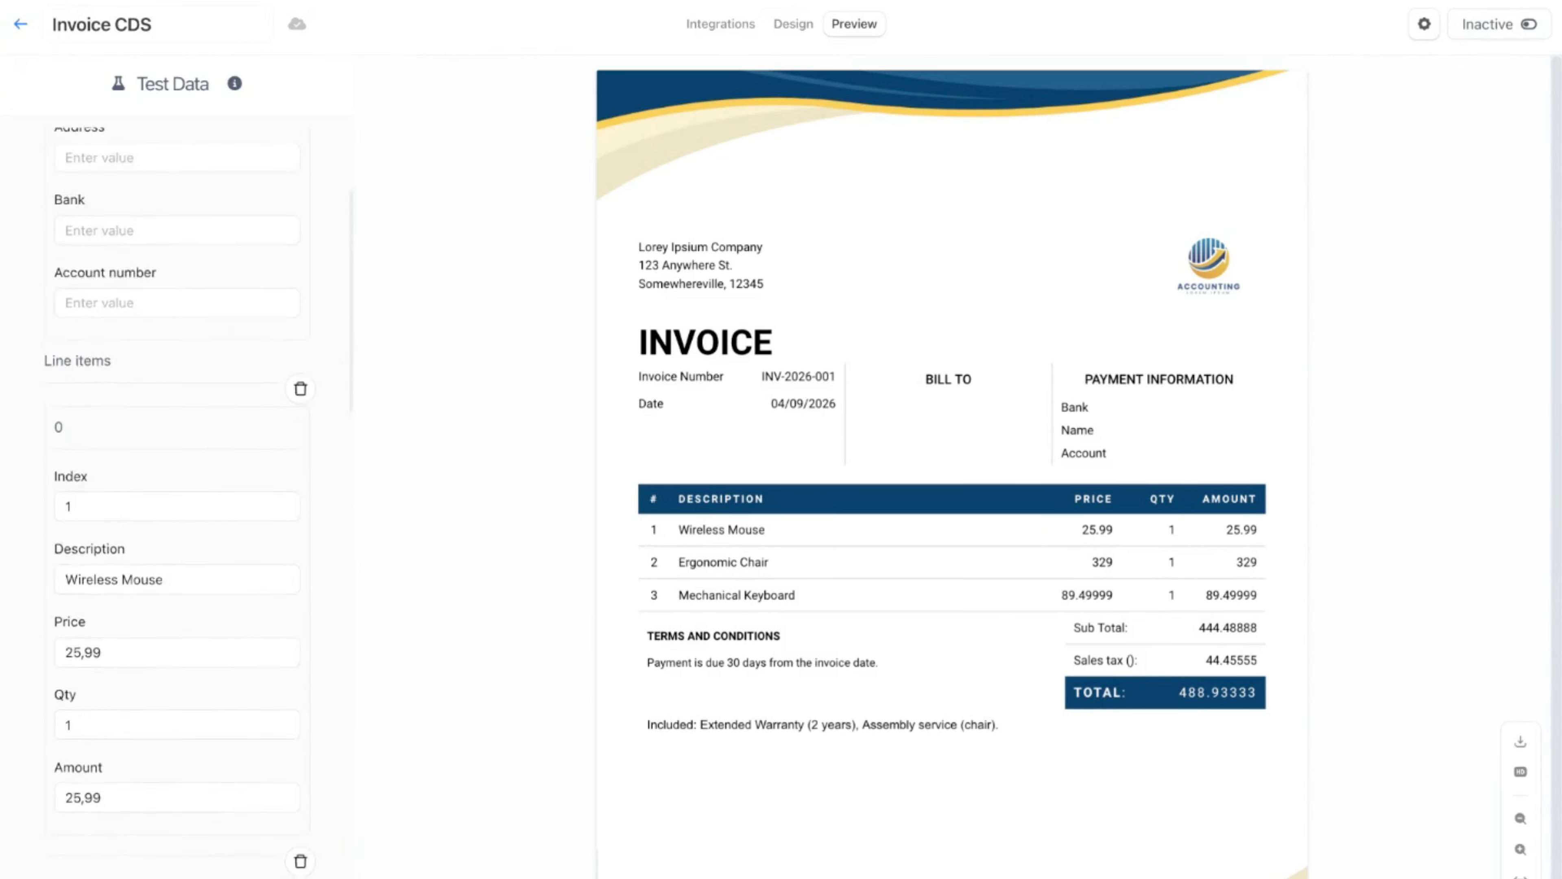
scroll(177, 492, "down", 8)
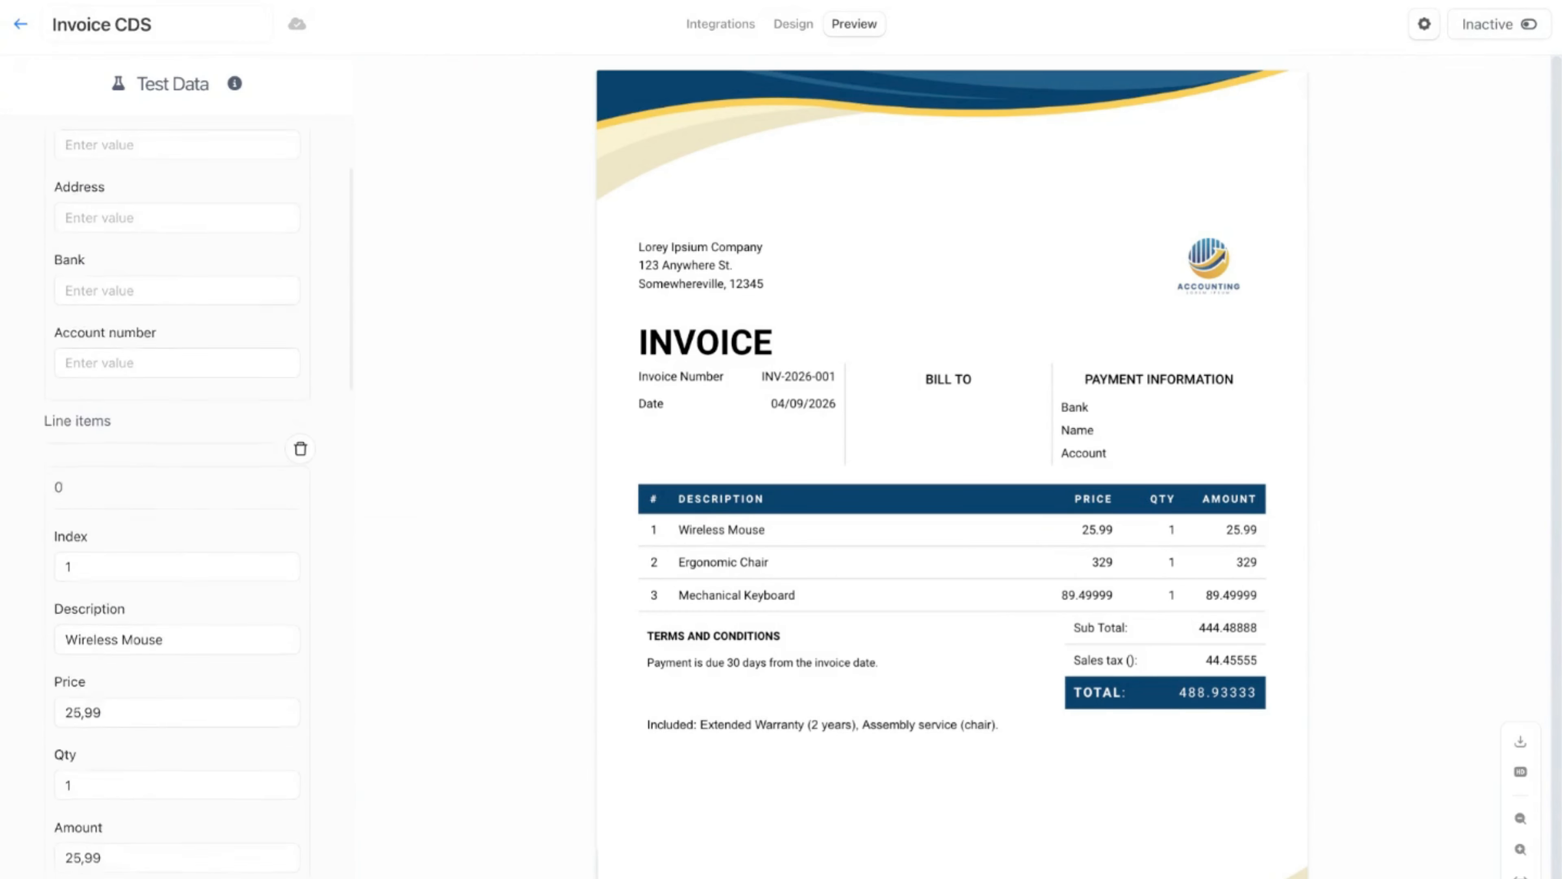
scroll(177, 492, "down", 20)
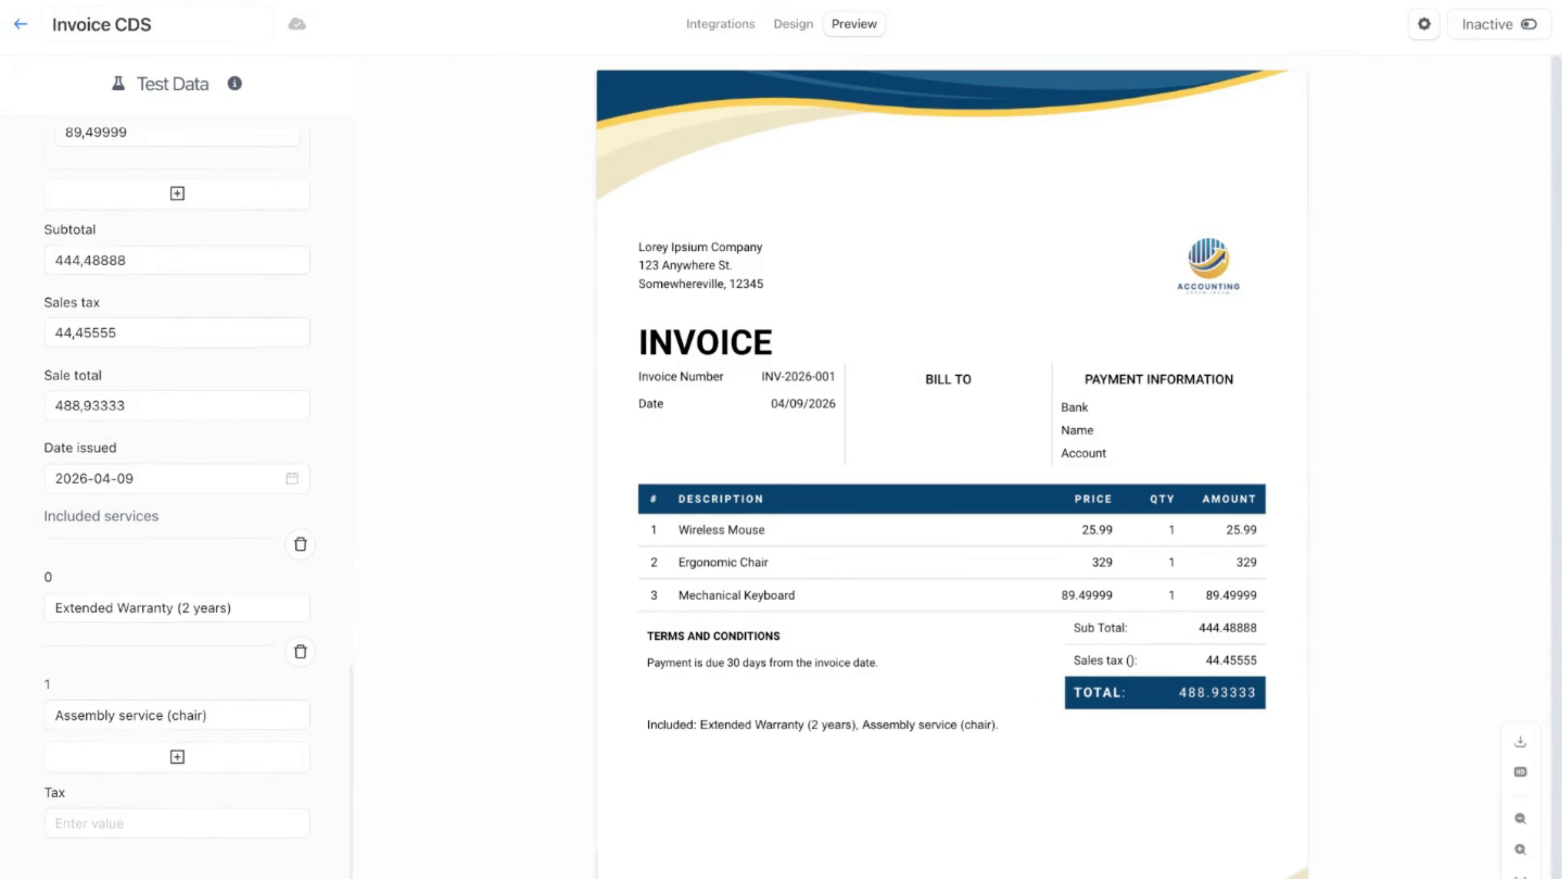
Step: Look through the invoice's test data, from the customer fields to the line items and totals
scroll(177, 493, "up", 15)
scroll(177, 493, "up", 5)
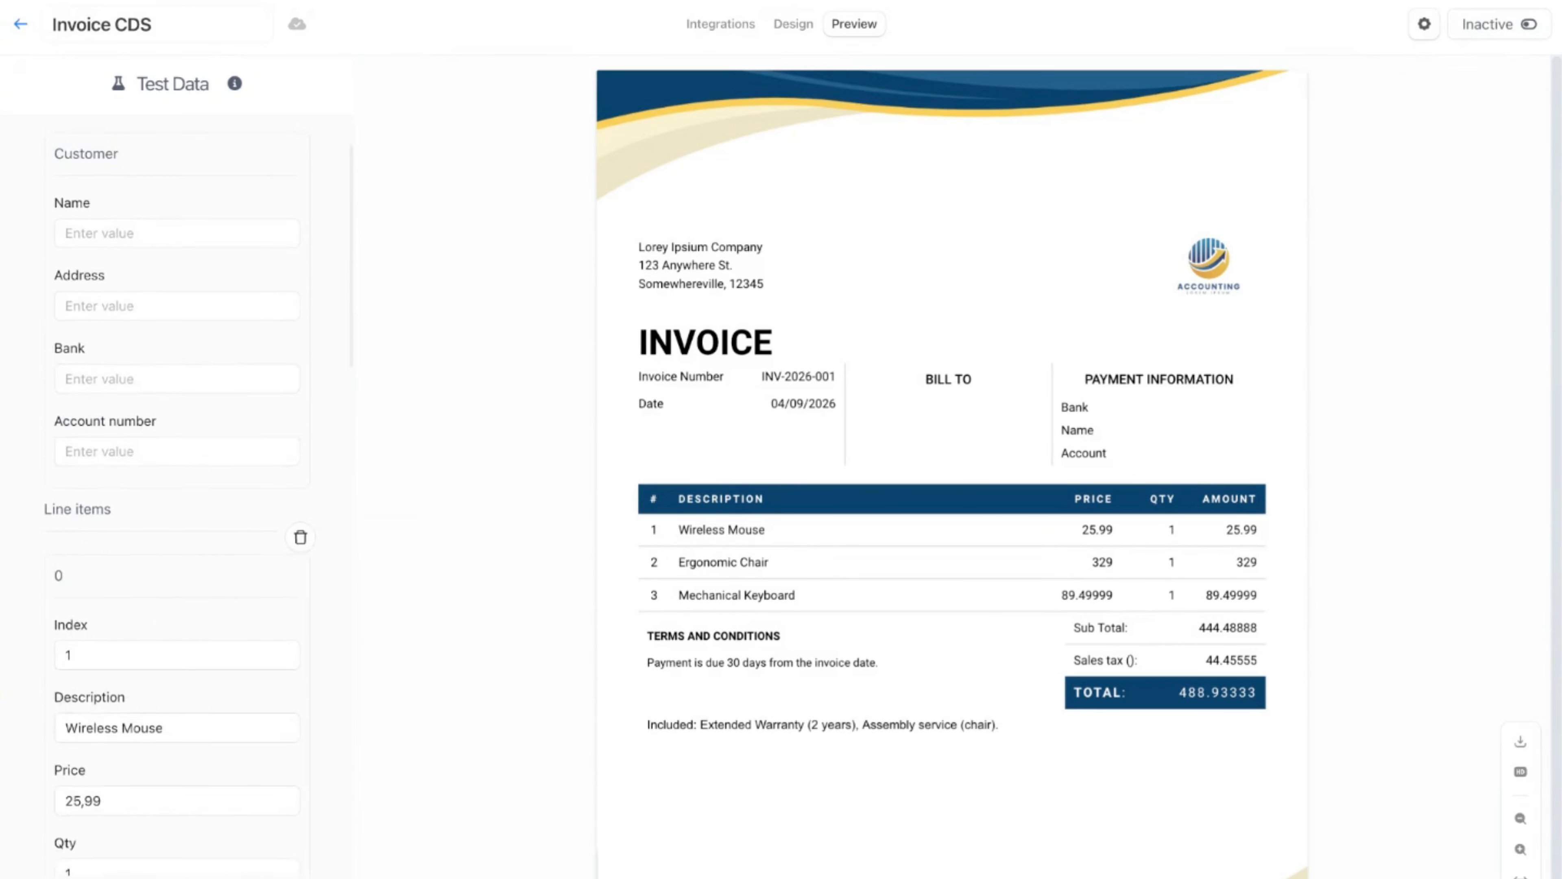
scroll(177, 493, "down", 20)
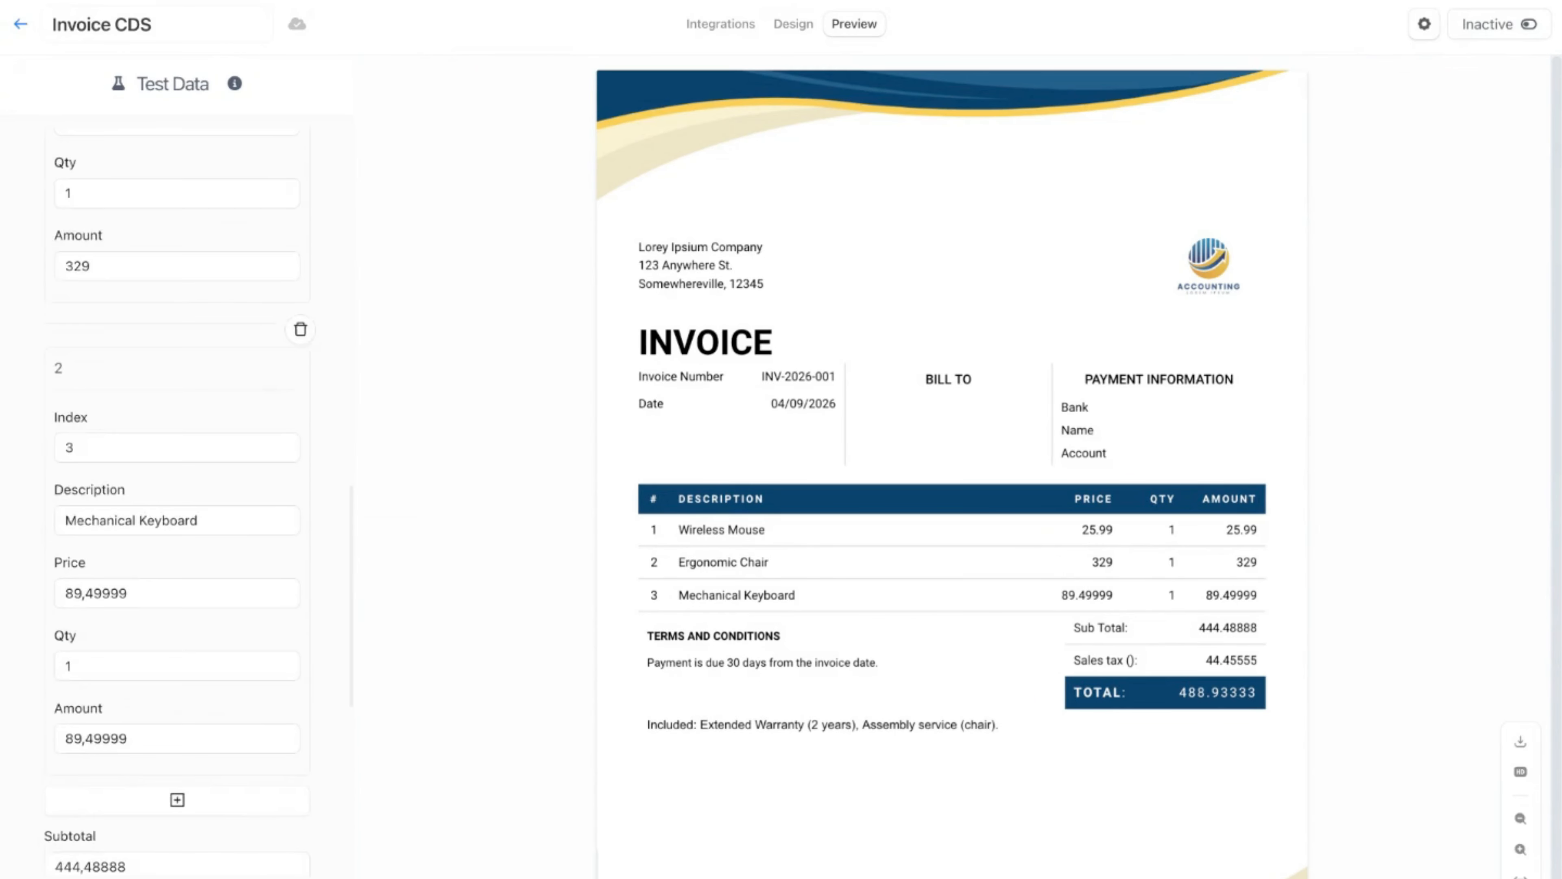
scroll(177, 492, "down", 4)
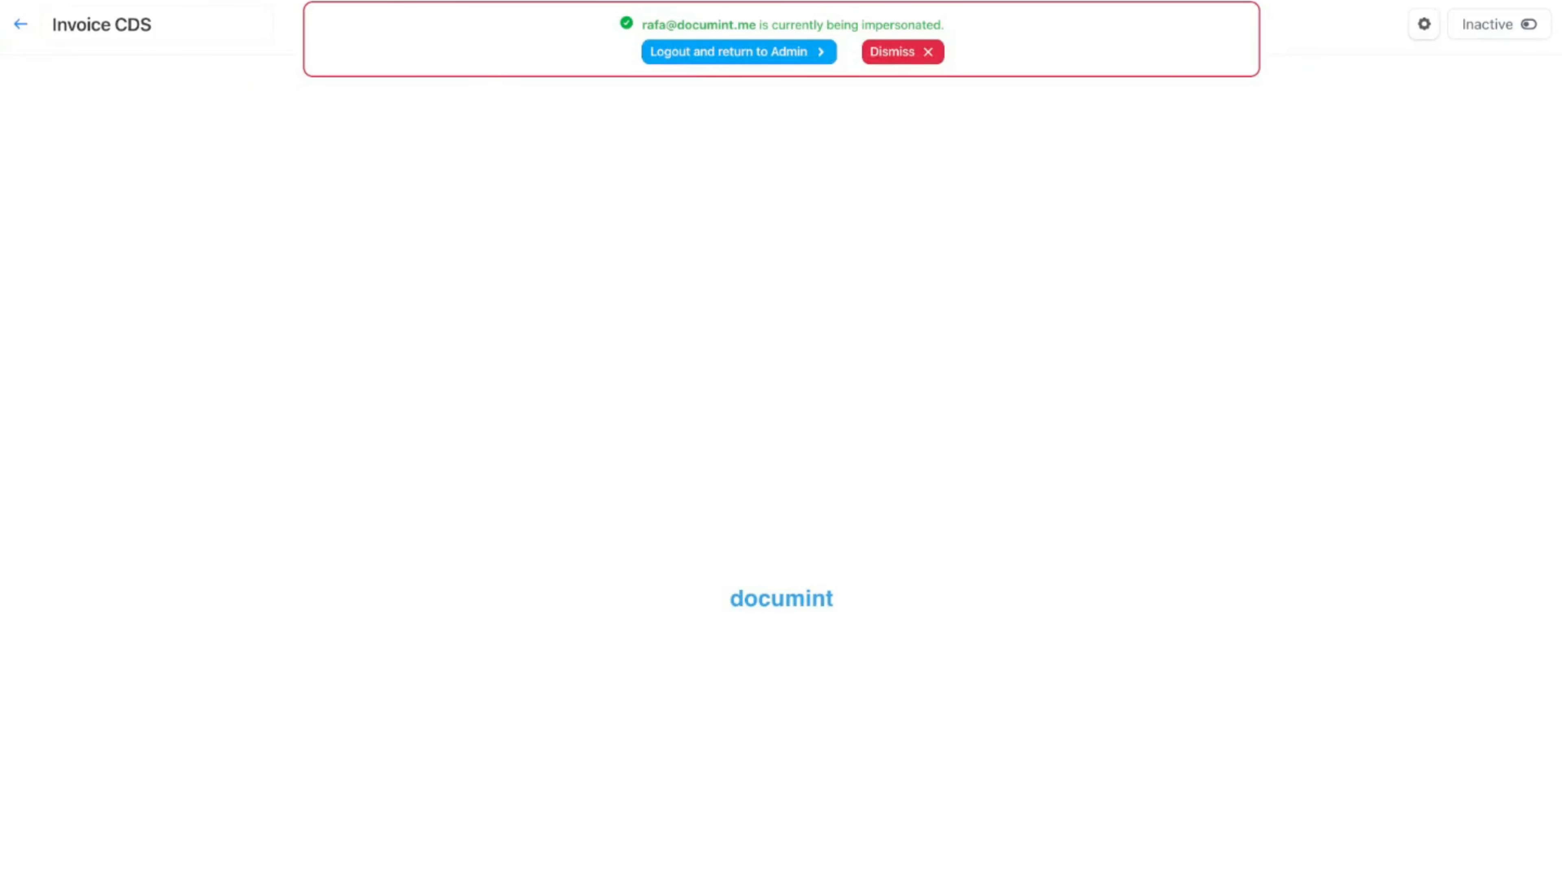
Step: Dismiss the impersonation notice, preview the invoice and locate the Date issued value in the test data
left_click(889, 52)
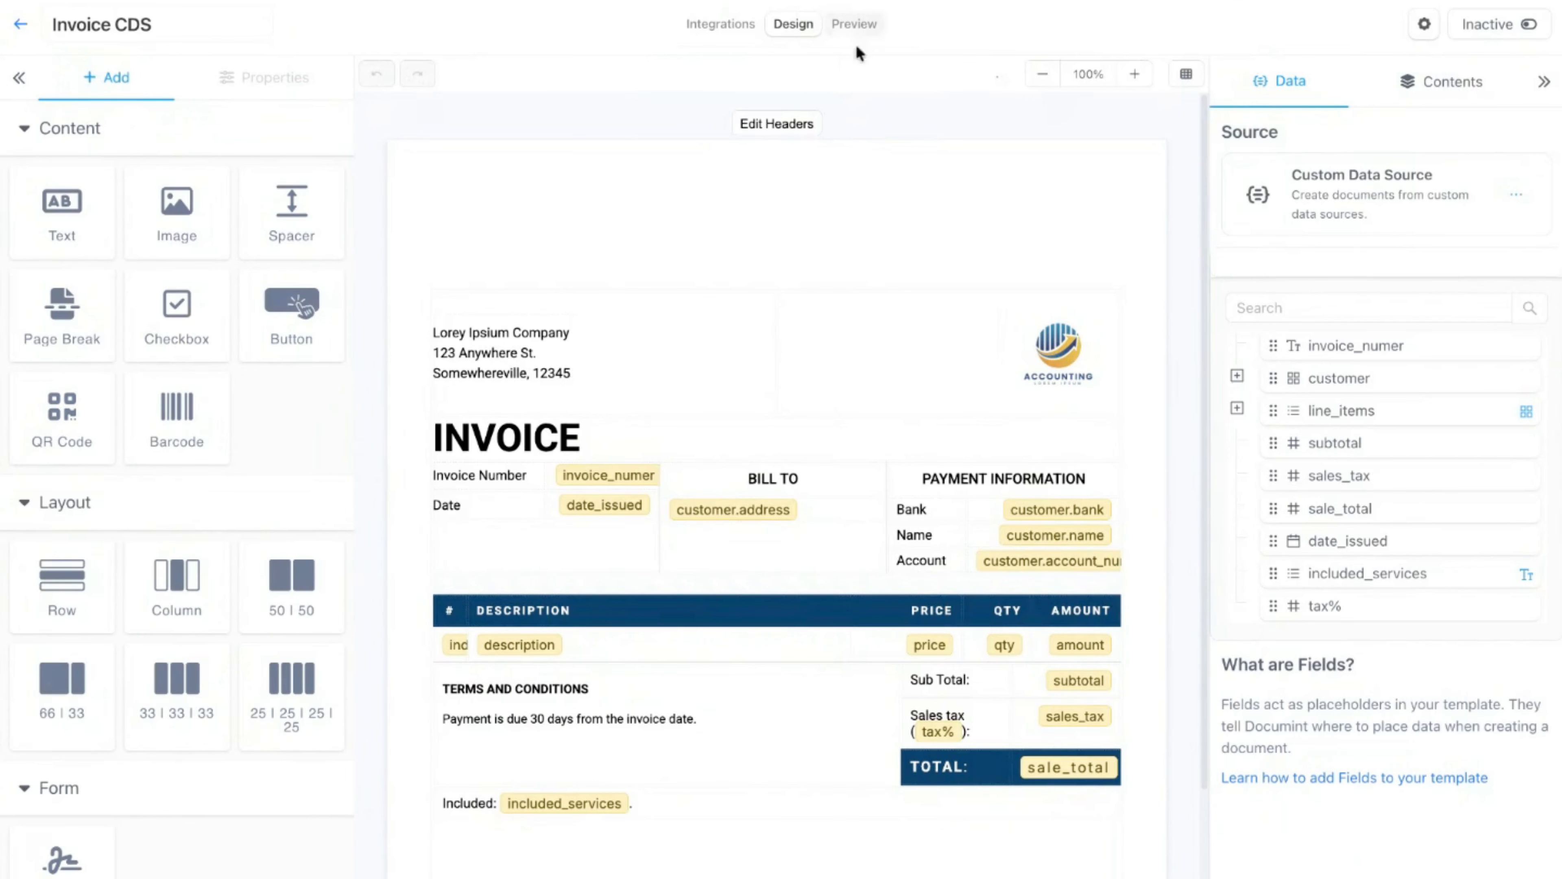
left_click(856, 24)
scroll(206, 446, "down", 15)
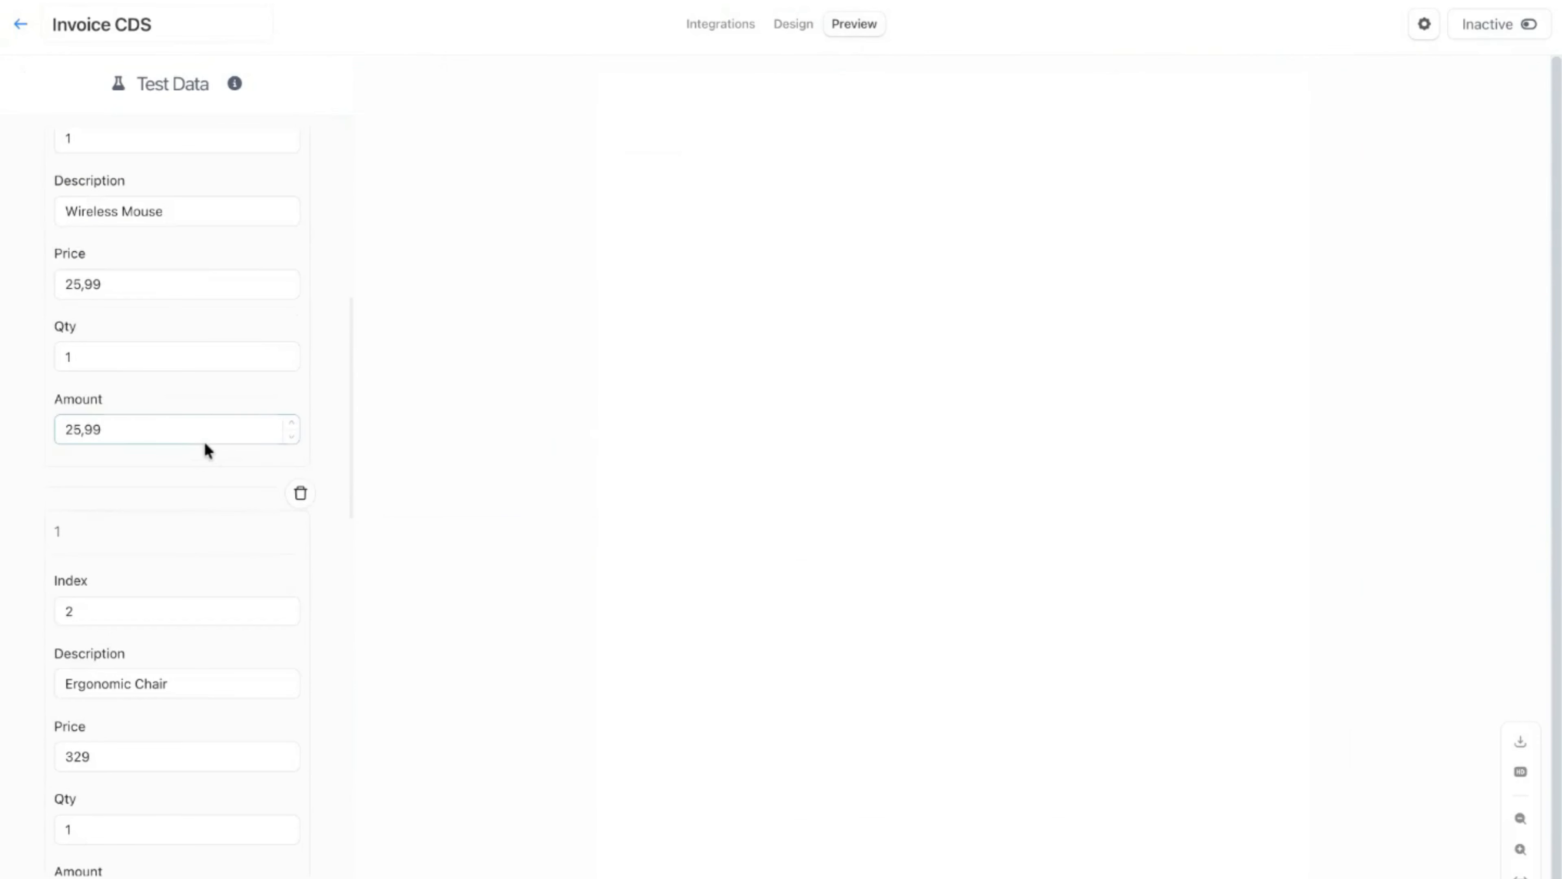
scroll(208, 451, "down", 5)
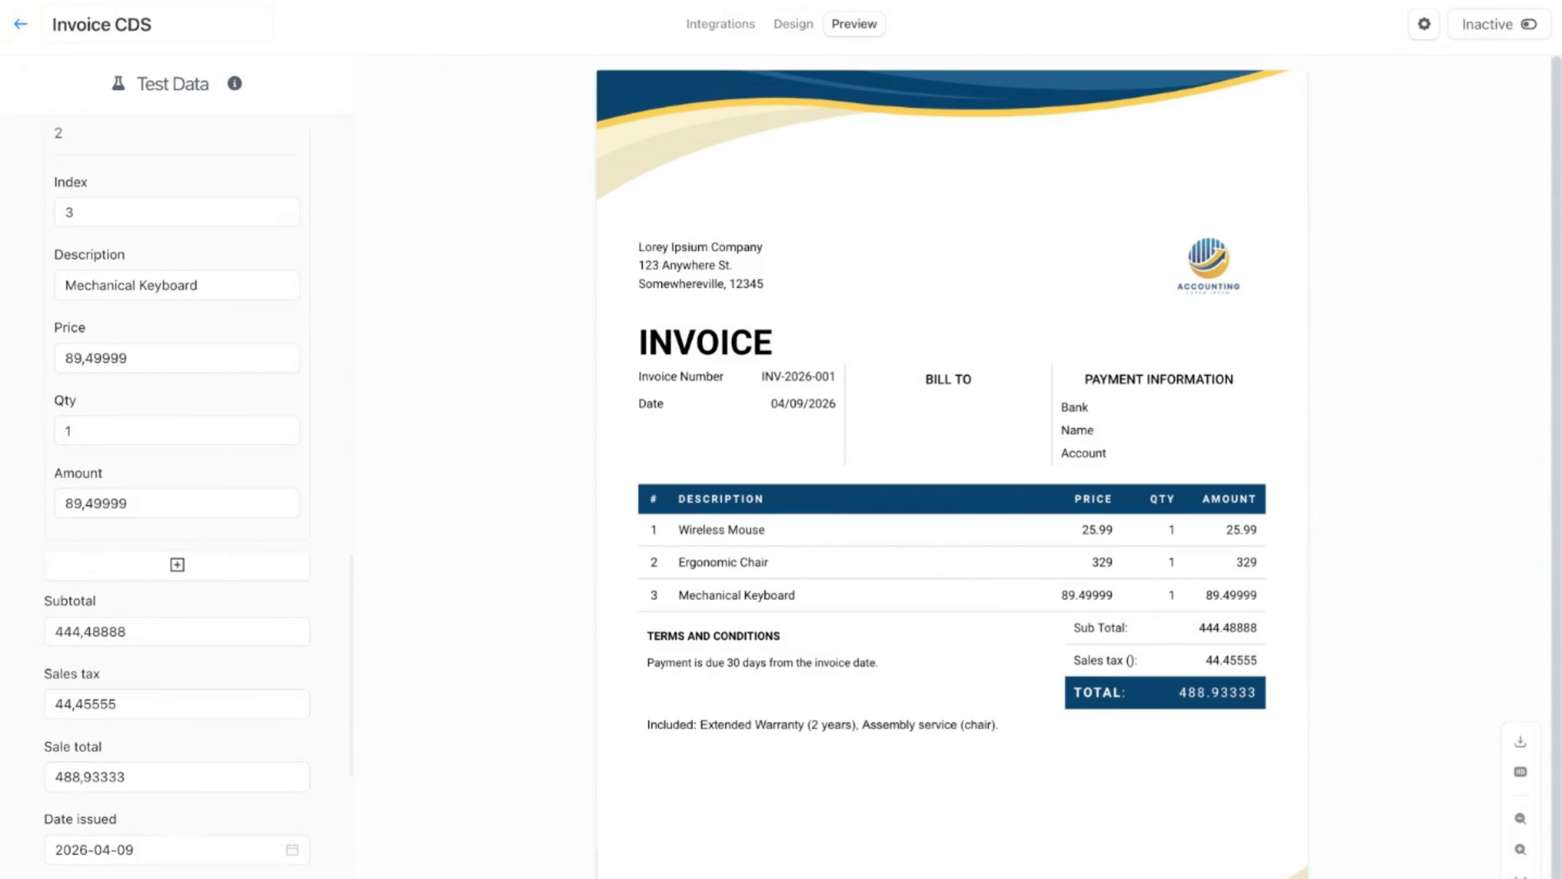
scroll(190, 712, "down", 1)
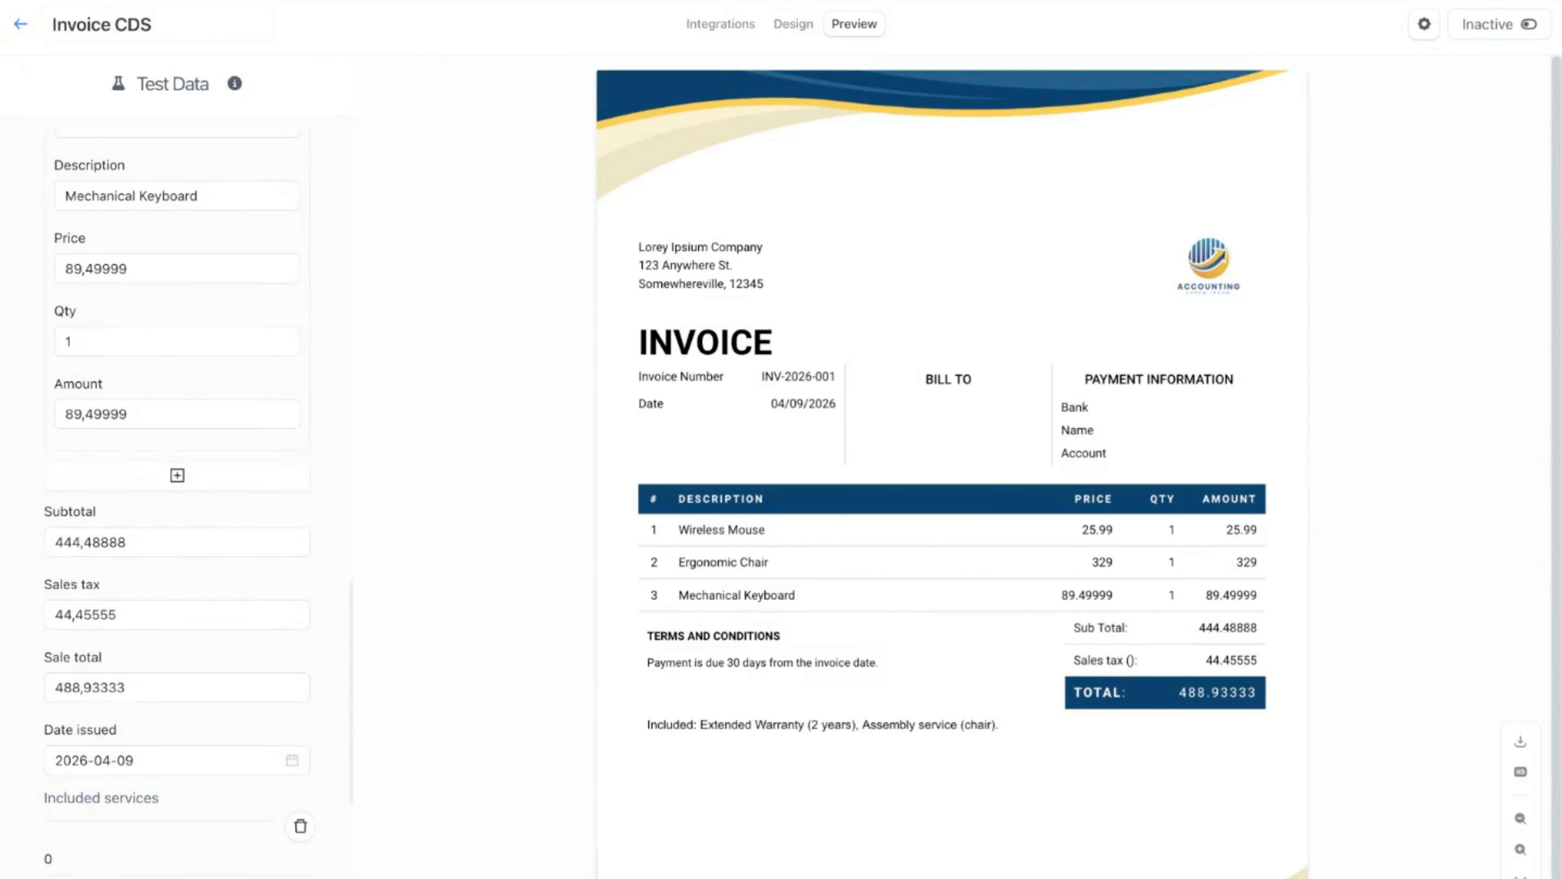
left_click(188, 731)
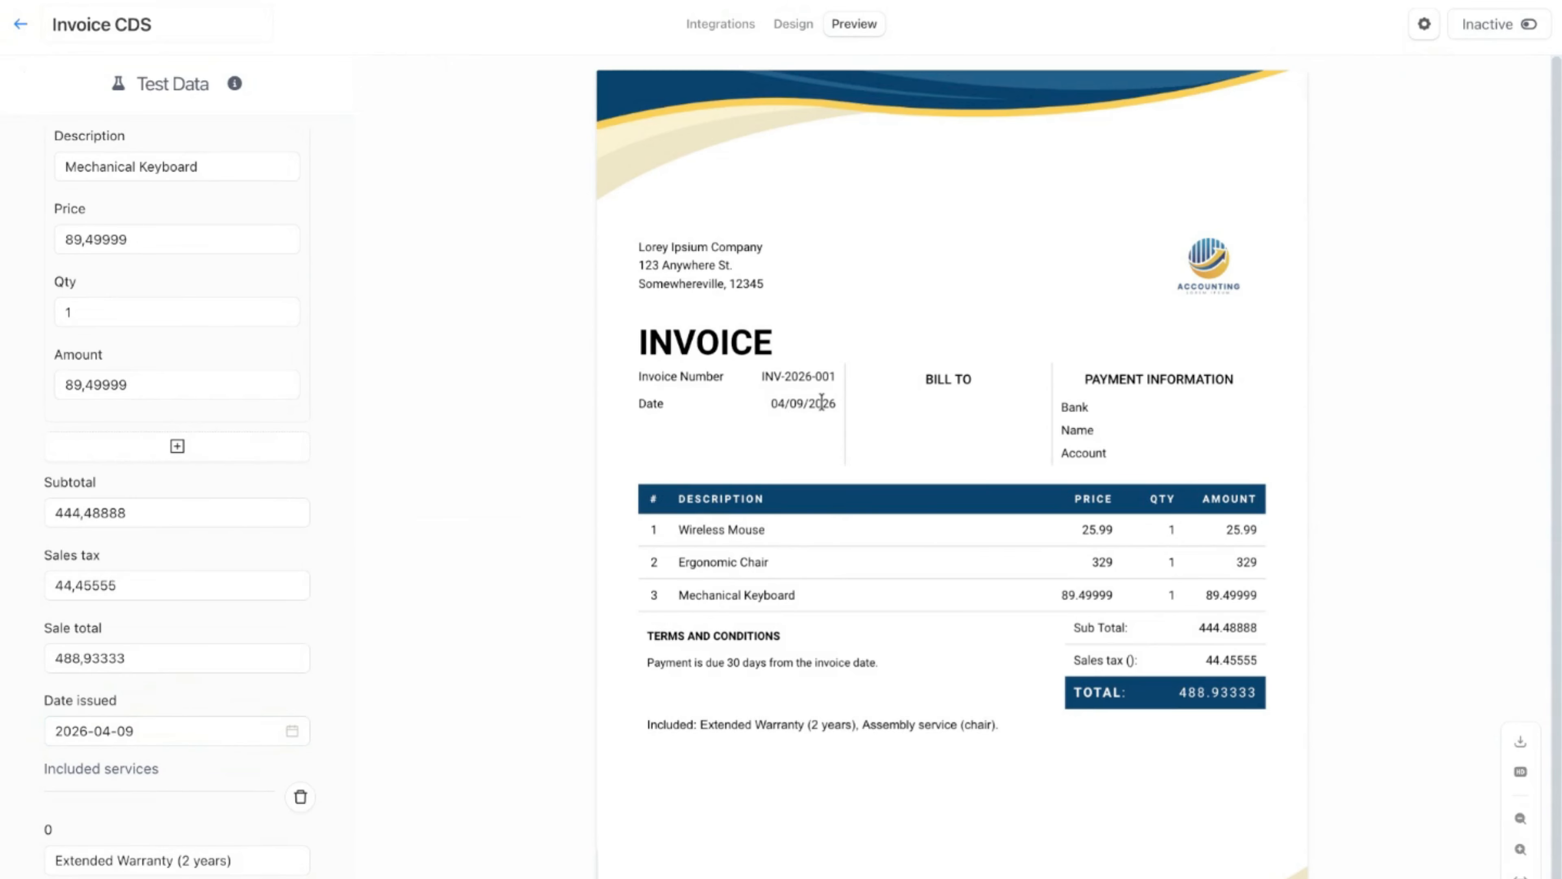
Step: Set the date_issued token in the design to a custom format with the pattern MMMM DD, YYYY and save it
left_click(782, 25)
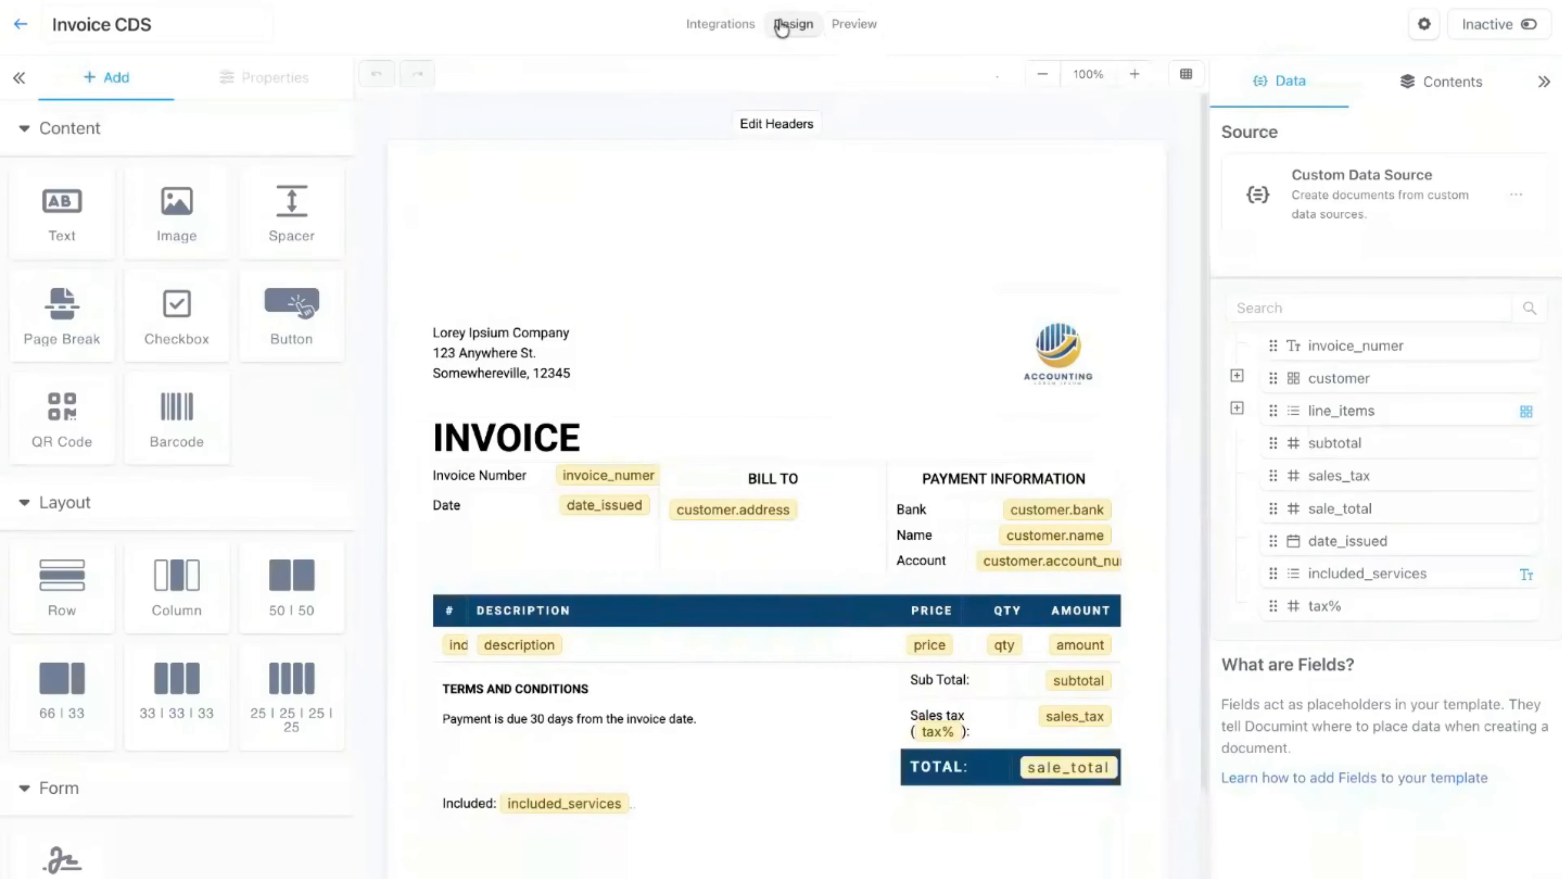
double_click(631, 506)
left_click(750, 256)
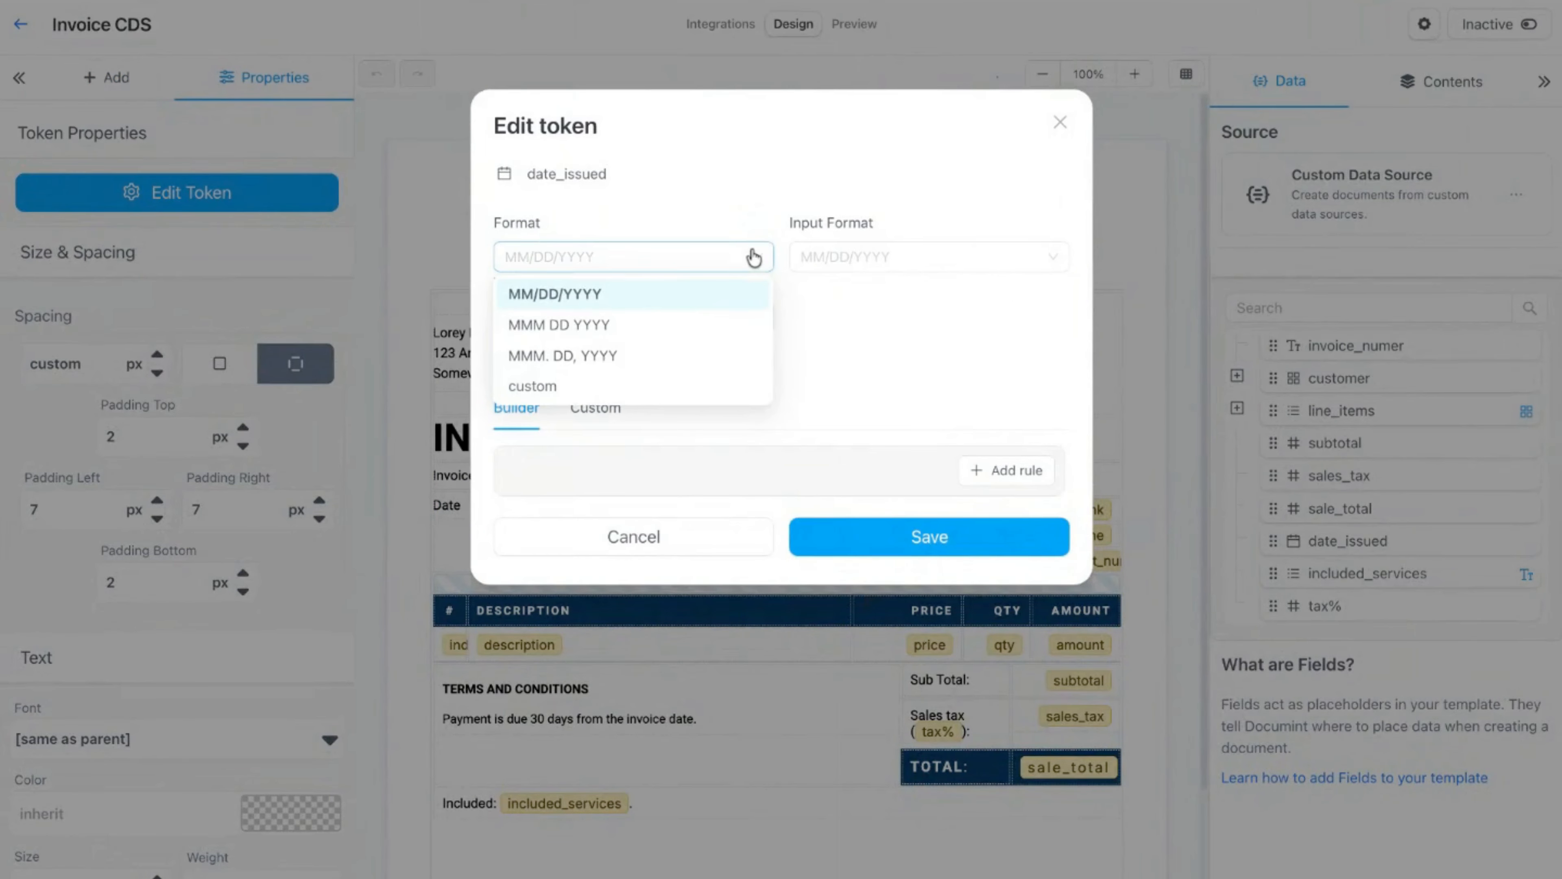
left_click(583, 393)
left_click(847, 255)
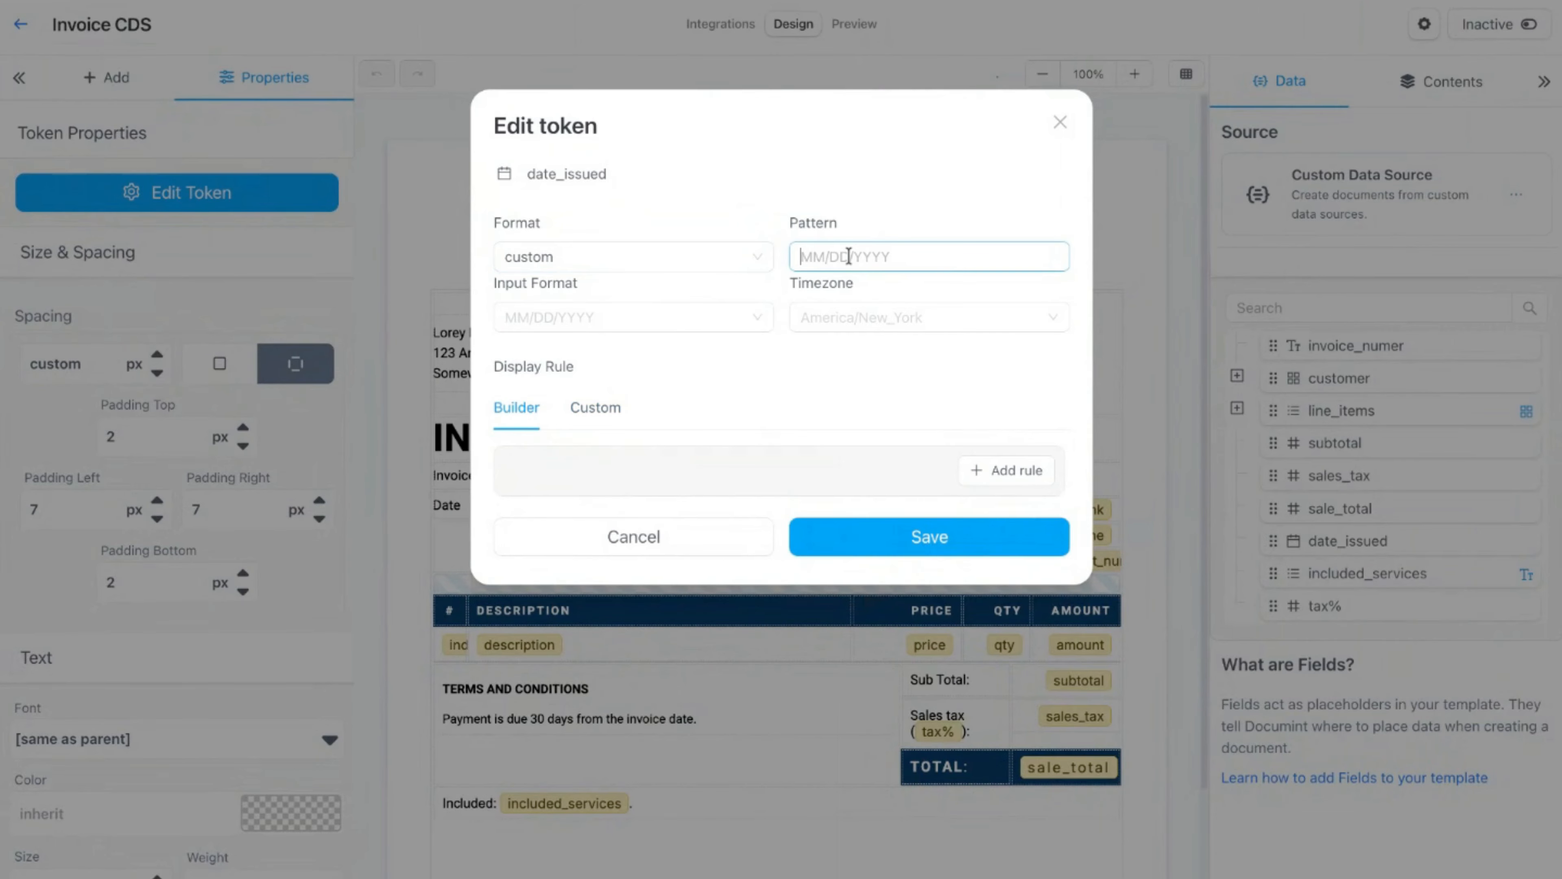
type("MMMM DD, YYYY")
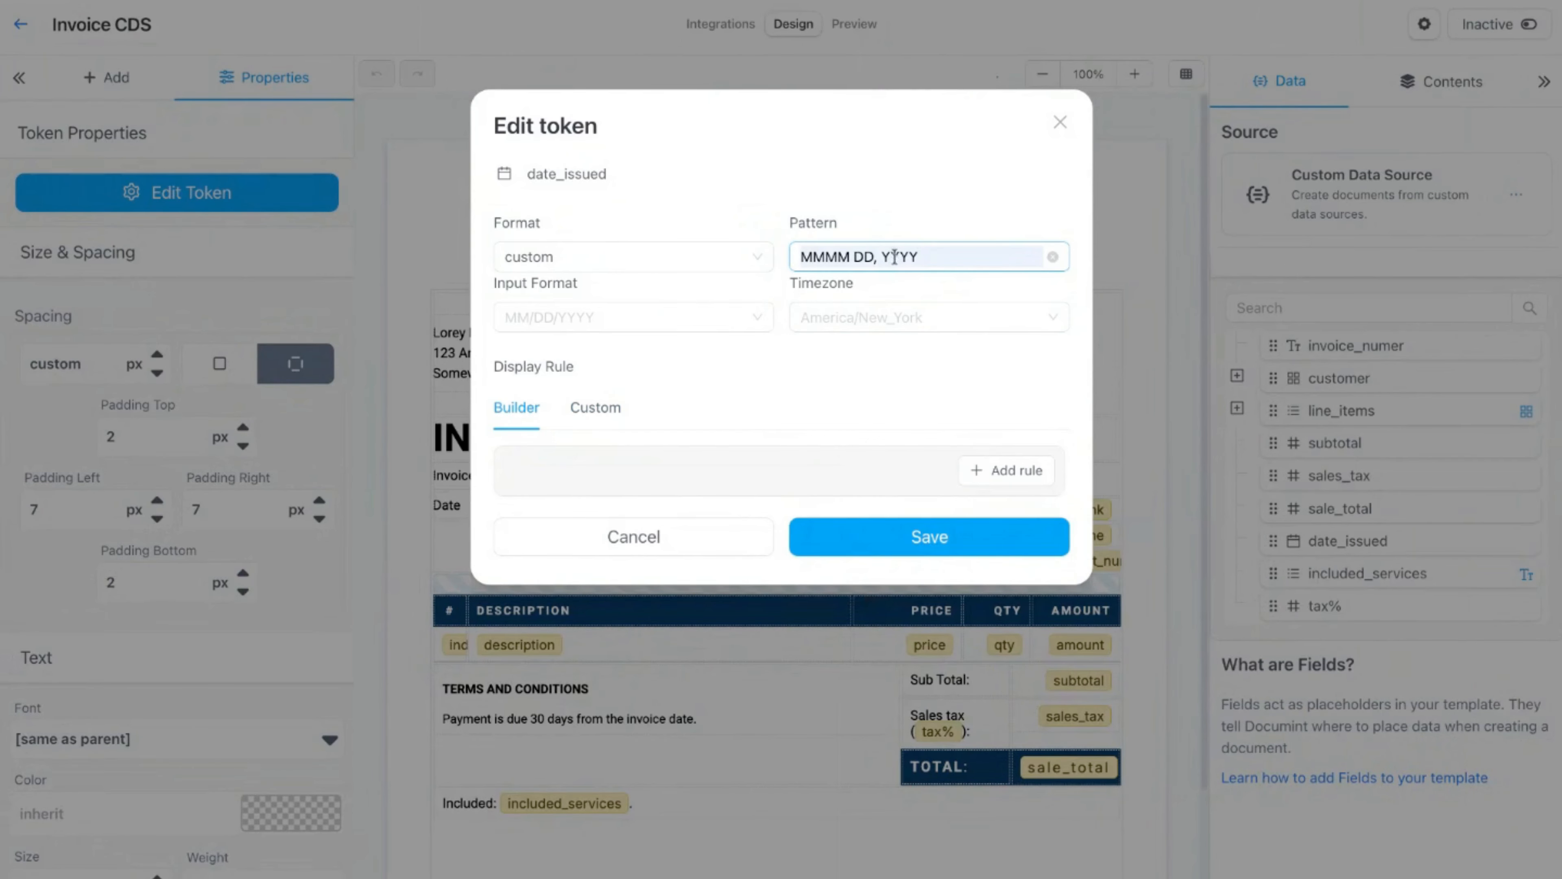
left_click(914, 540)
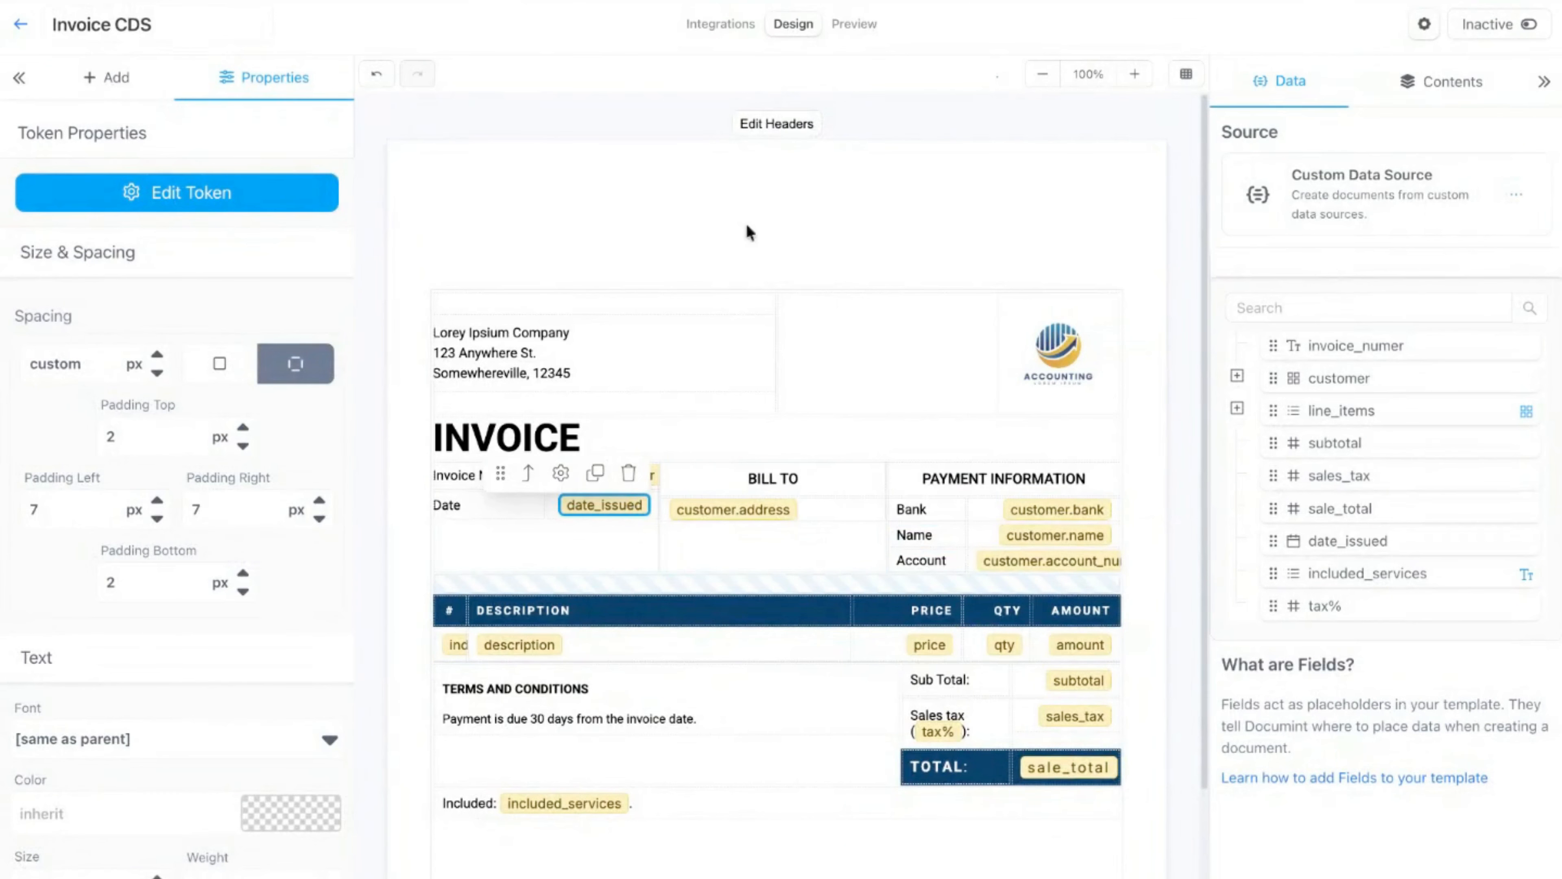
Step: Preview the invoice and examine how the issue date and the price and amount values are displayed
left_click(861, 24)
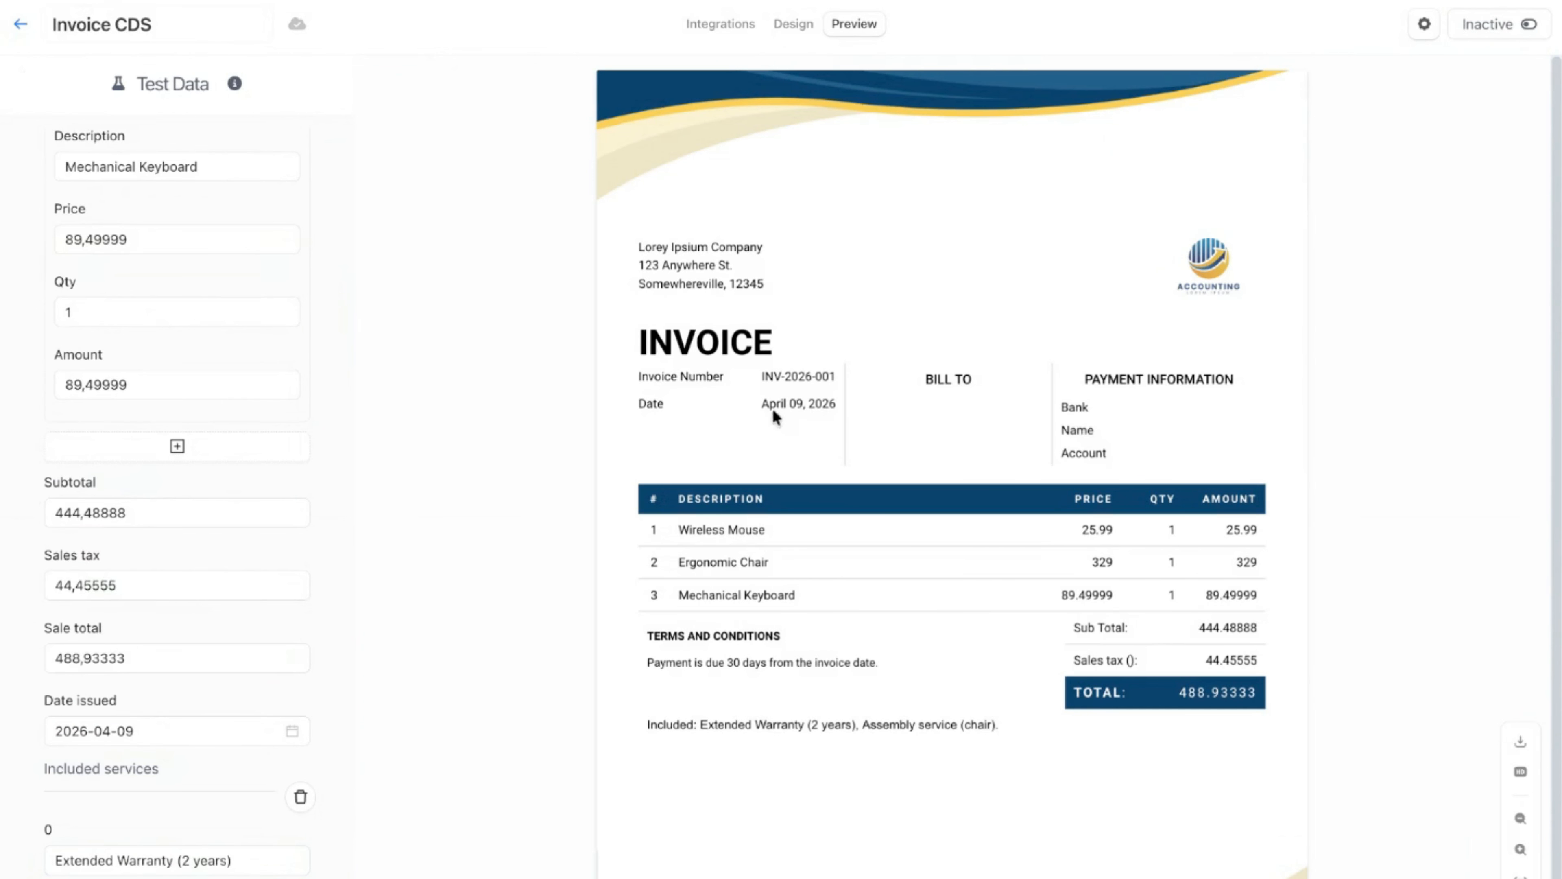
left_click_drag(765, 406, 835, 406)
left_click(836, 406)
left_click(787, 26)
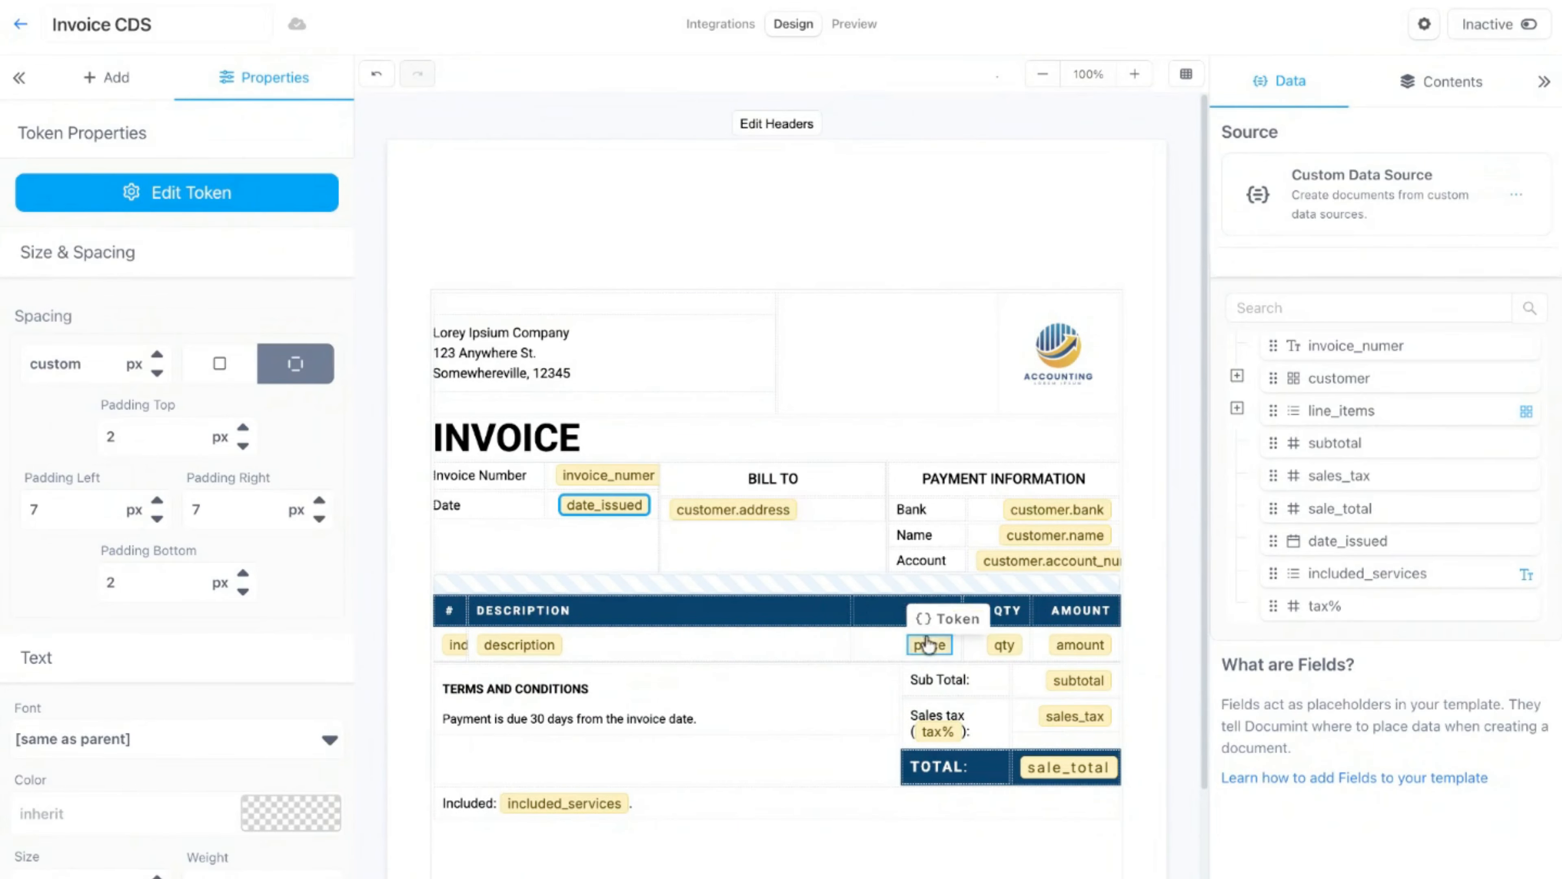
left_click(854, 24)
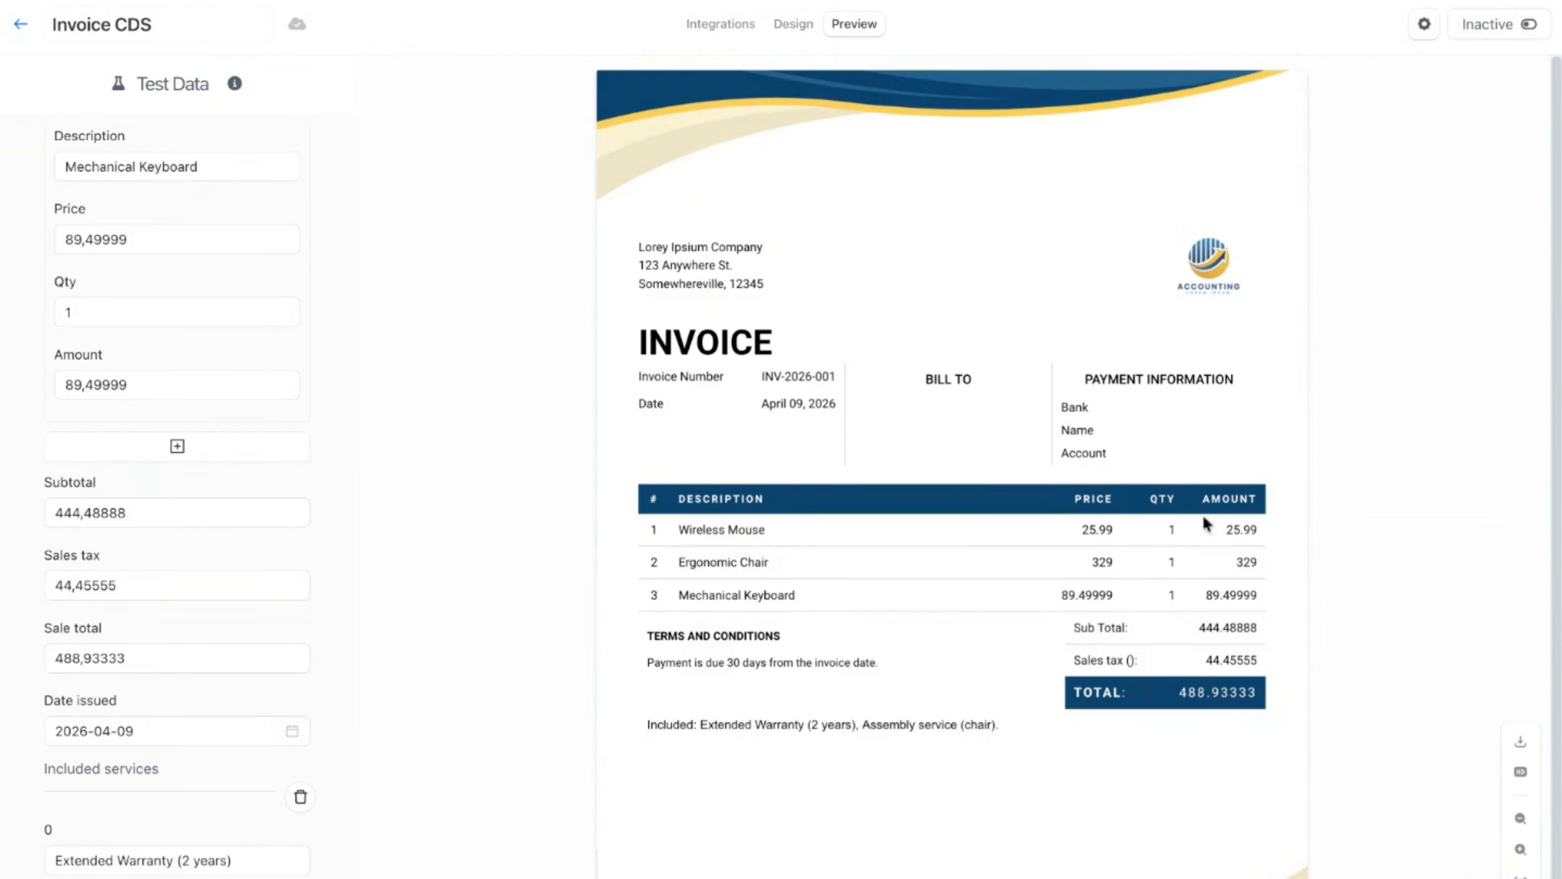
Step: Format the line items' price token in the design as Currency with 2 decimal places and save it
left_click(793, 28)
scroll(818, 176, "down", 4)
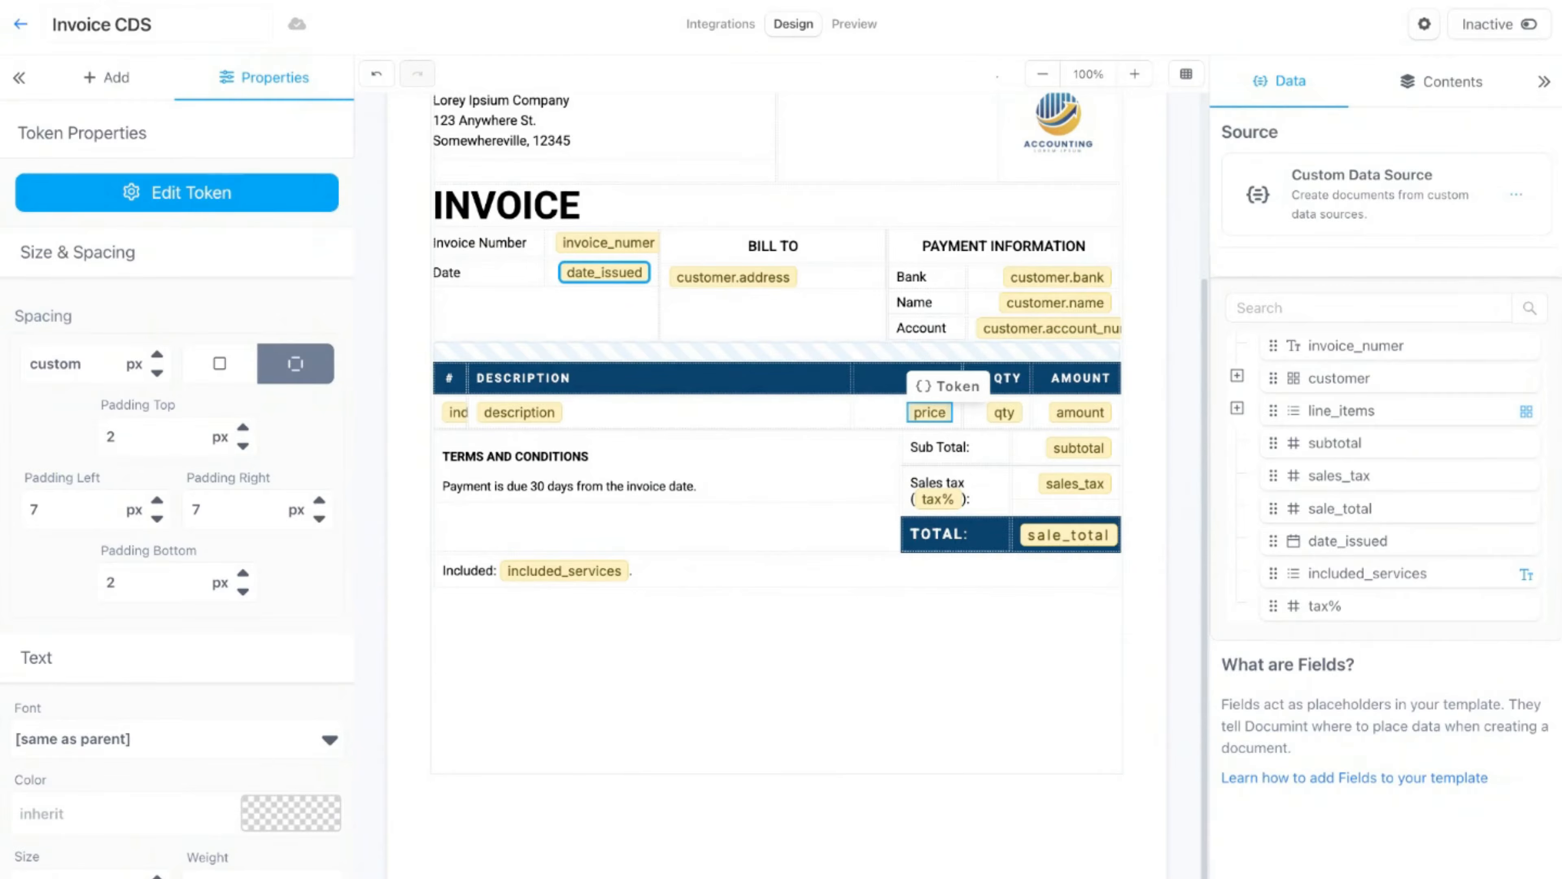
double_click(915, 418)
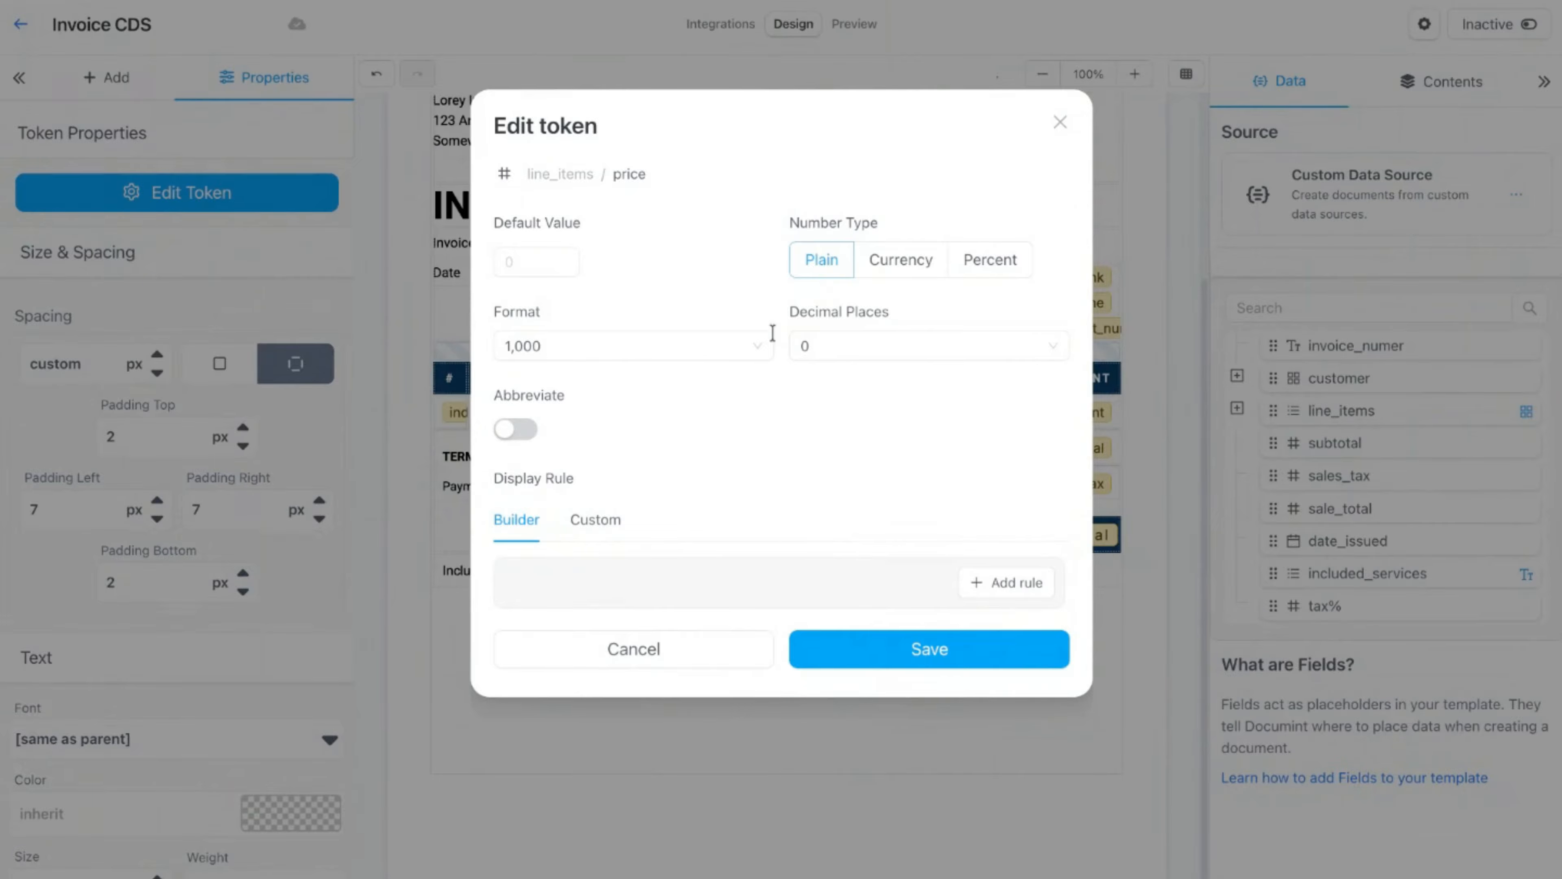
left_click(900, 260)
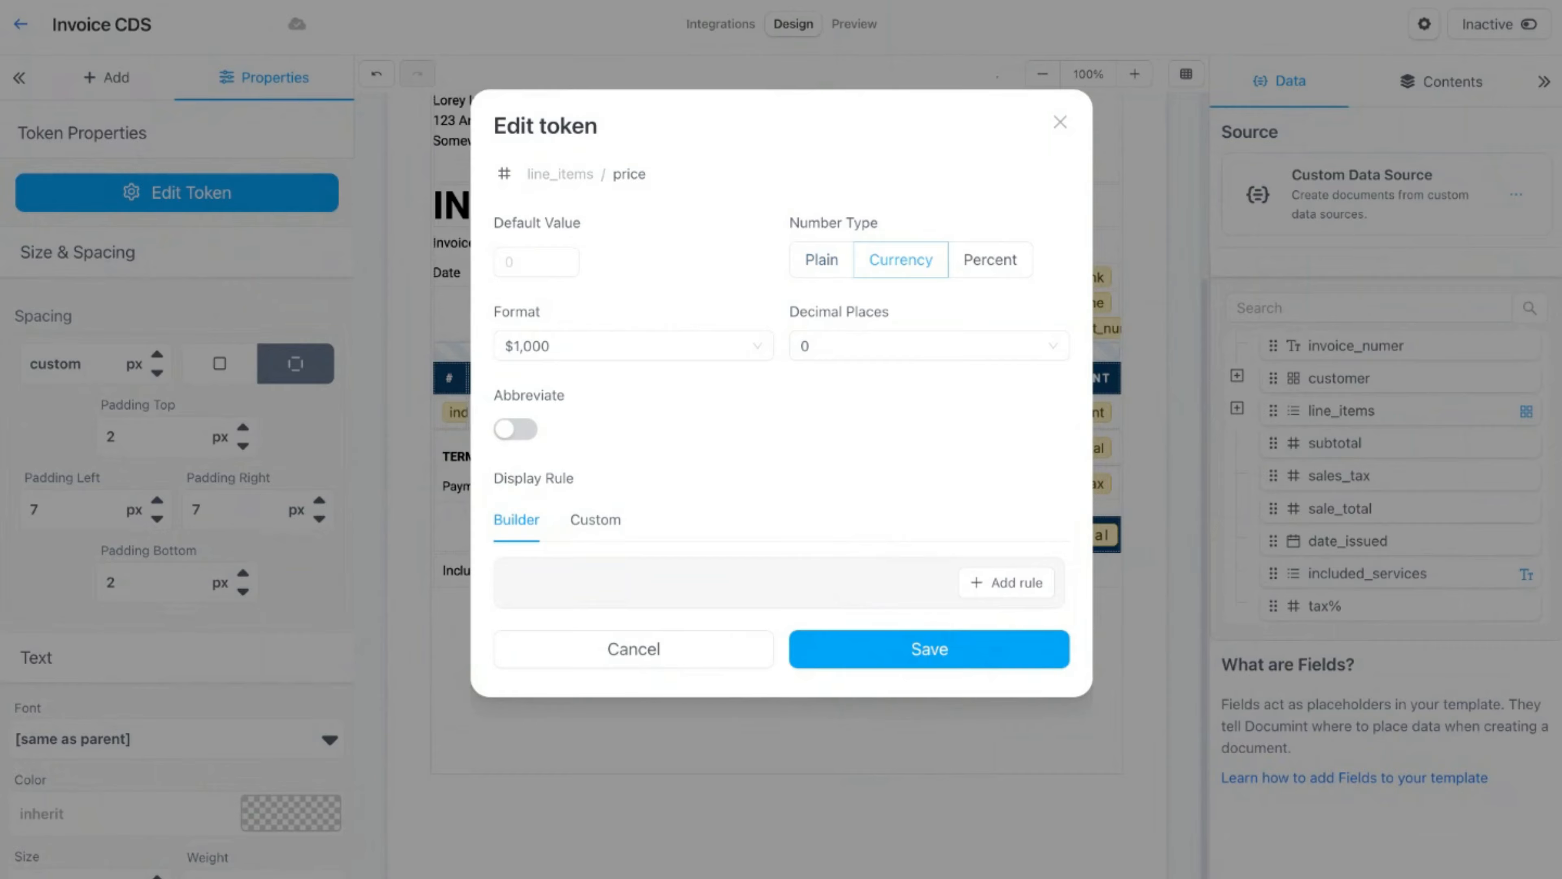
left_click(923, 356)
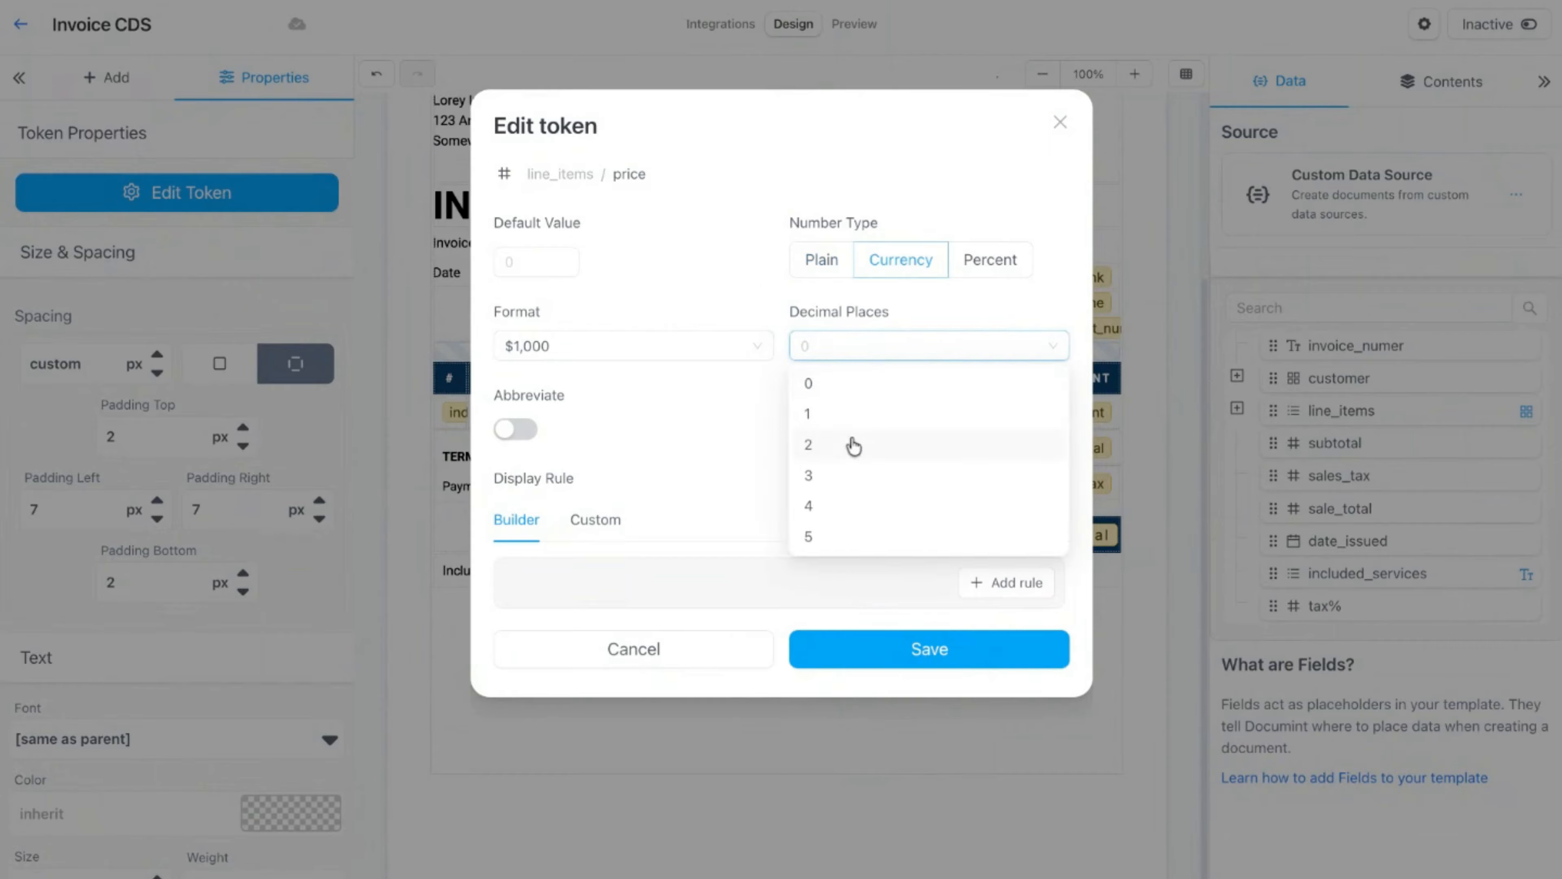
left_click(854, 444)
left_click(932, 651)
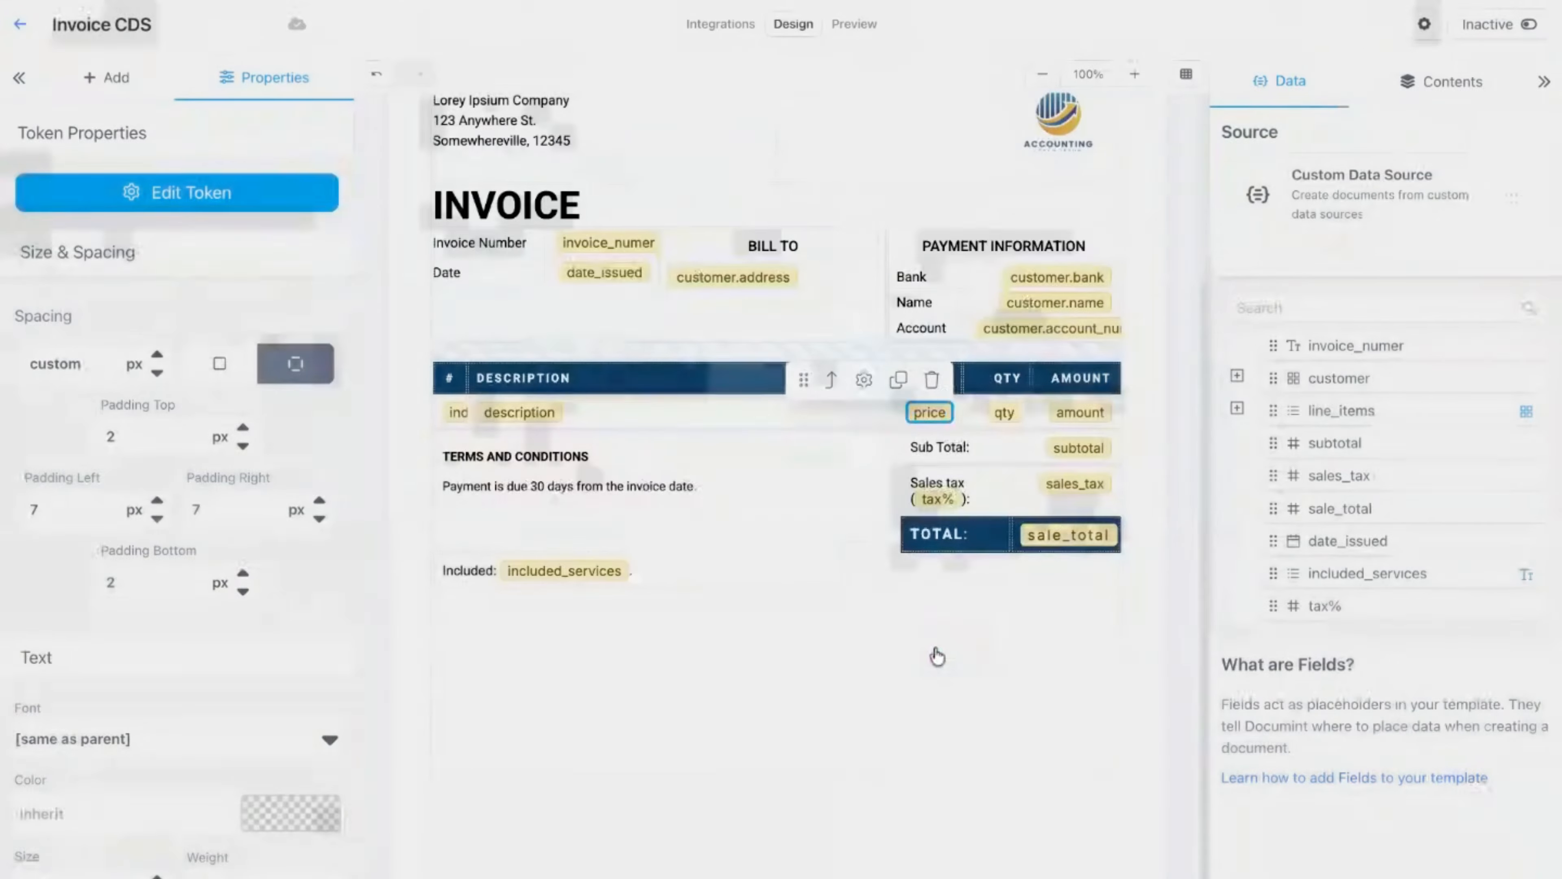
Step: Format the line items' amount token as Currency with 2 decimal places and save it
left_click(1080, 412)
left_click(1080, 411)
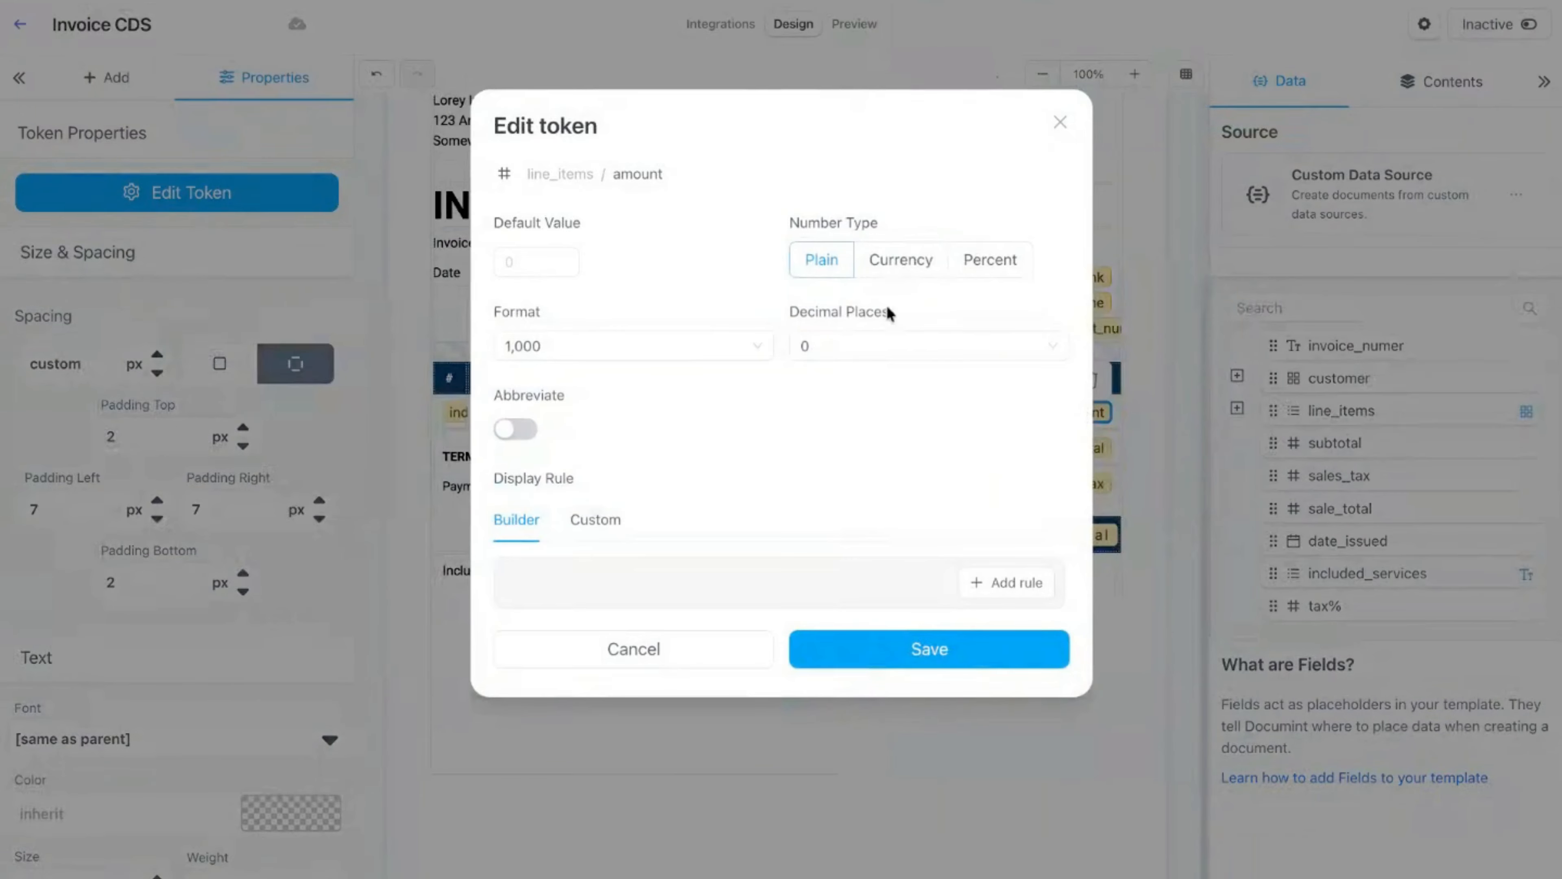
left_click(904, 261)
left_click(935, 344)
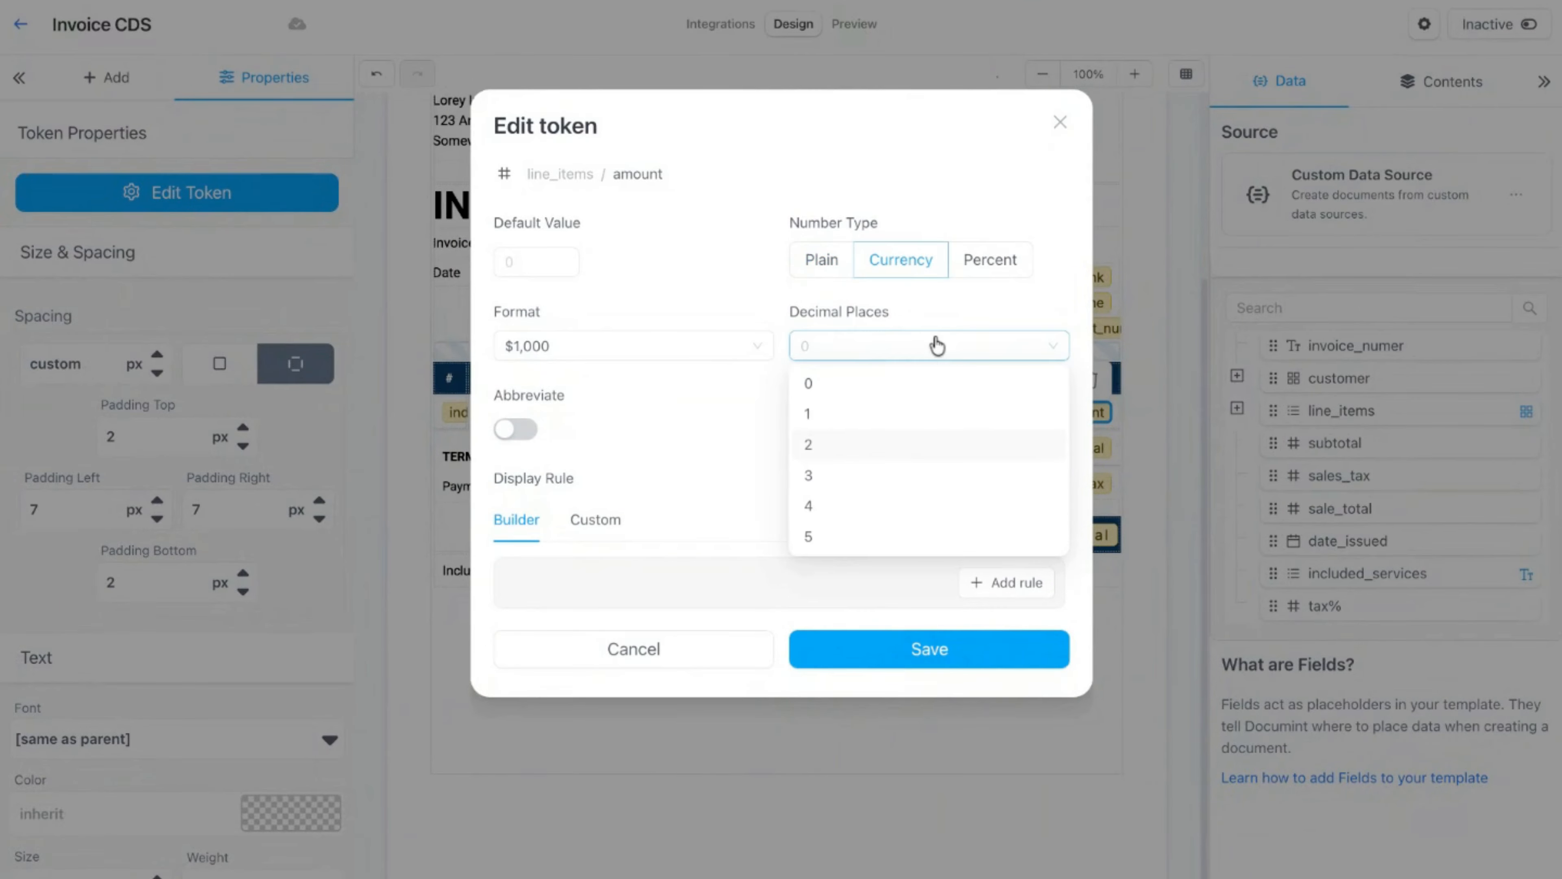
left_click(889, 443)
left_click(935, 651)
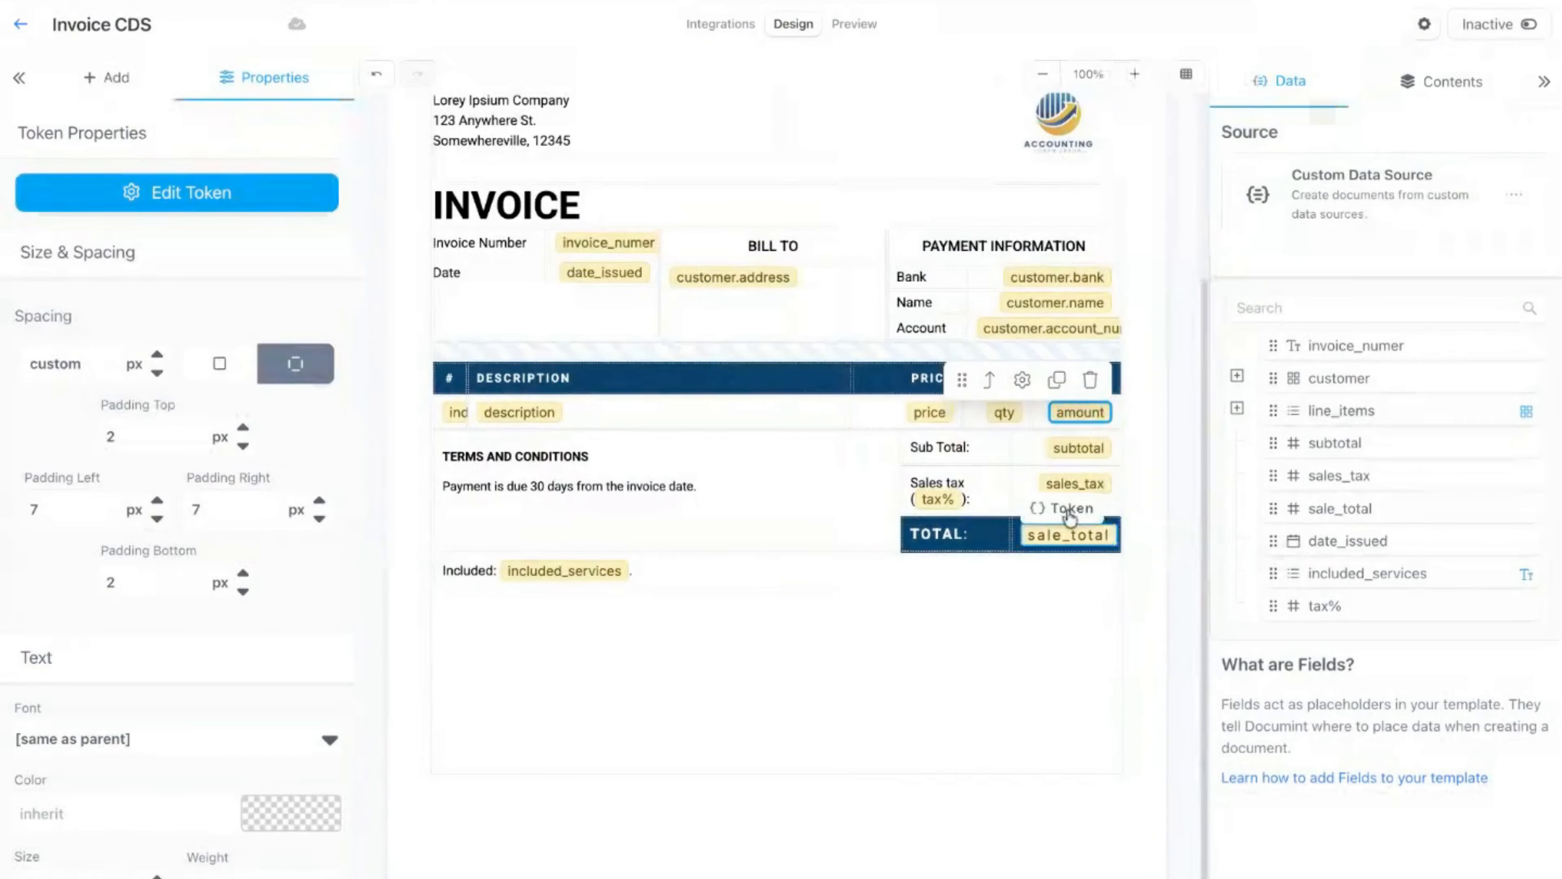
Step: Format the subtotal token as Currency with 2 decimal places and save it
left_click(1078, 448)
left_click(1078, 447)
left_click(901, 261)
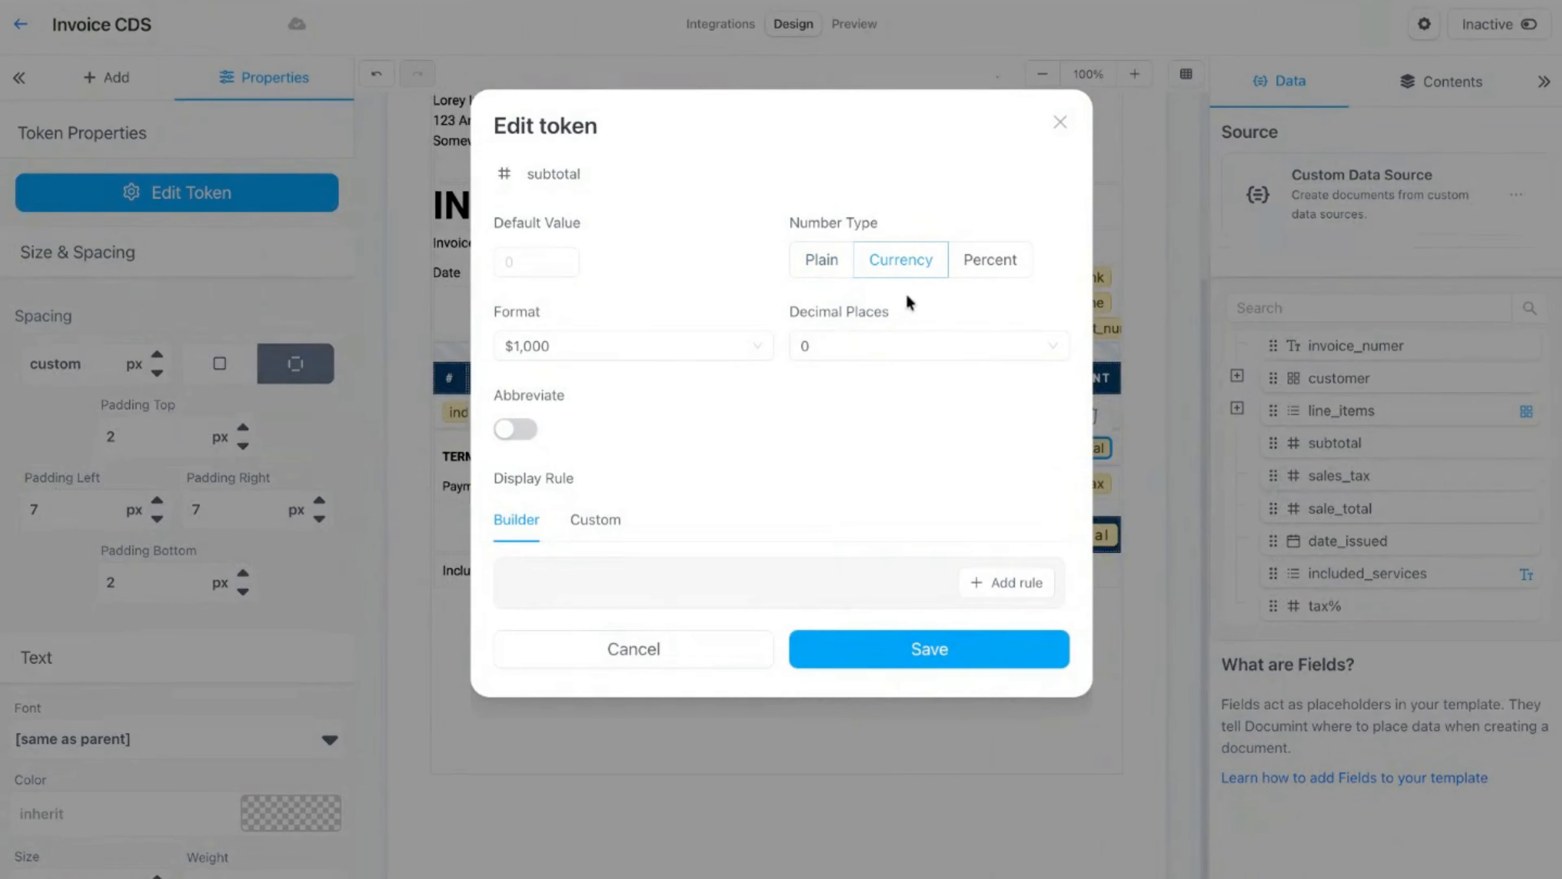
left_click(917, 345)
left_click(914, 456)
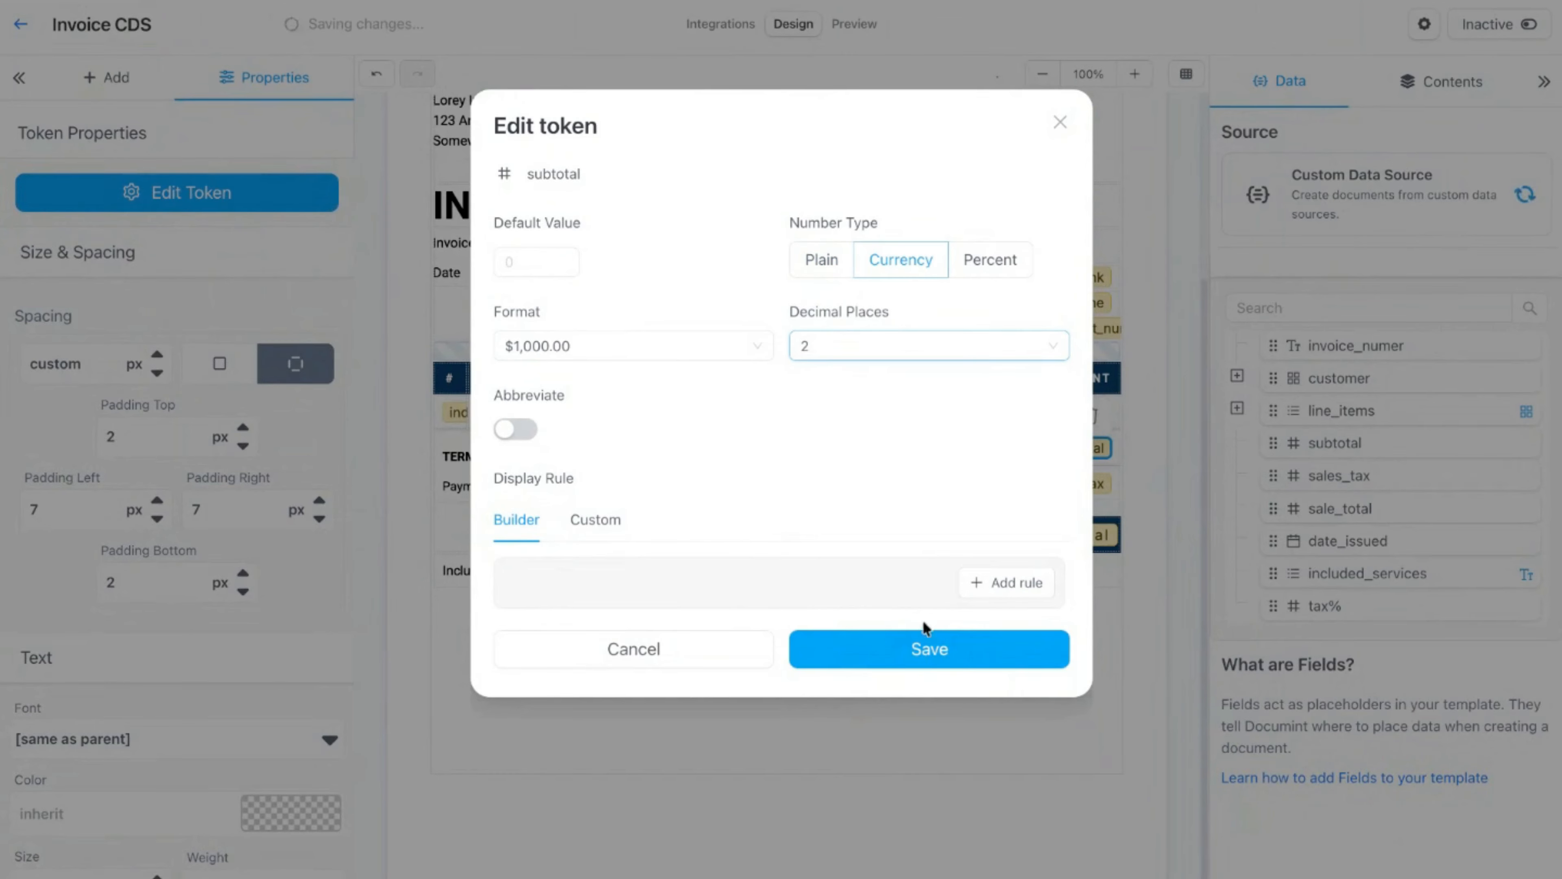
left_click(924, 649)
Step: Format the sales_tax token as Currency with 2 decimal places and save it
left_click(1077, 488)
left_click(1076, 486)
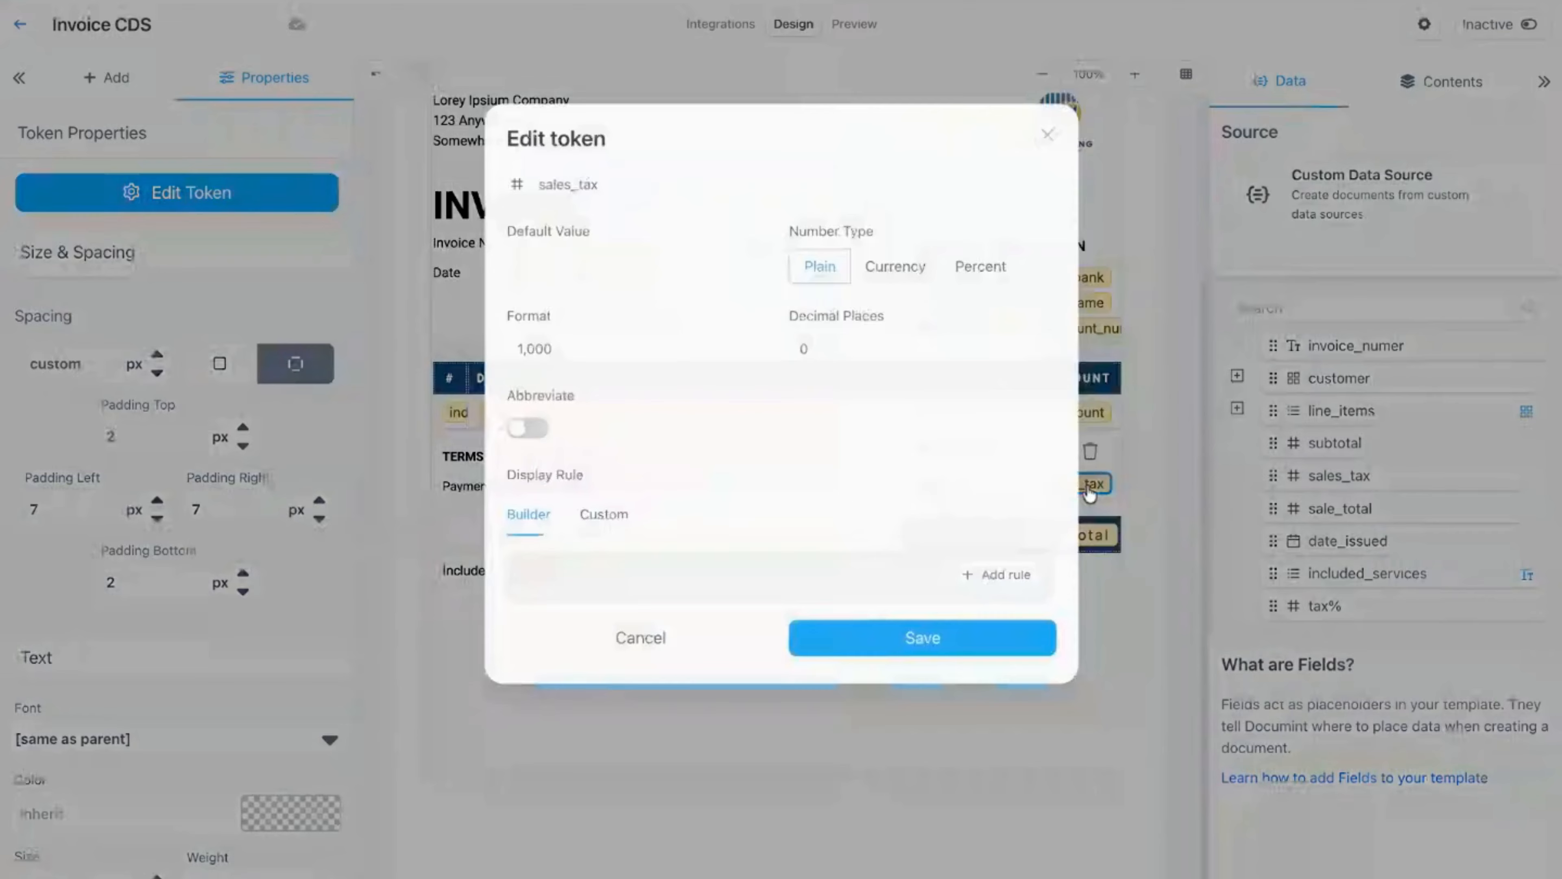
left_click(902, 261)
left_click(919, 357)
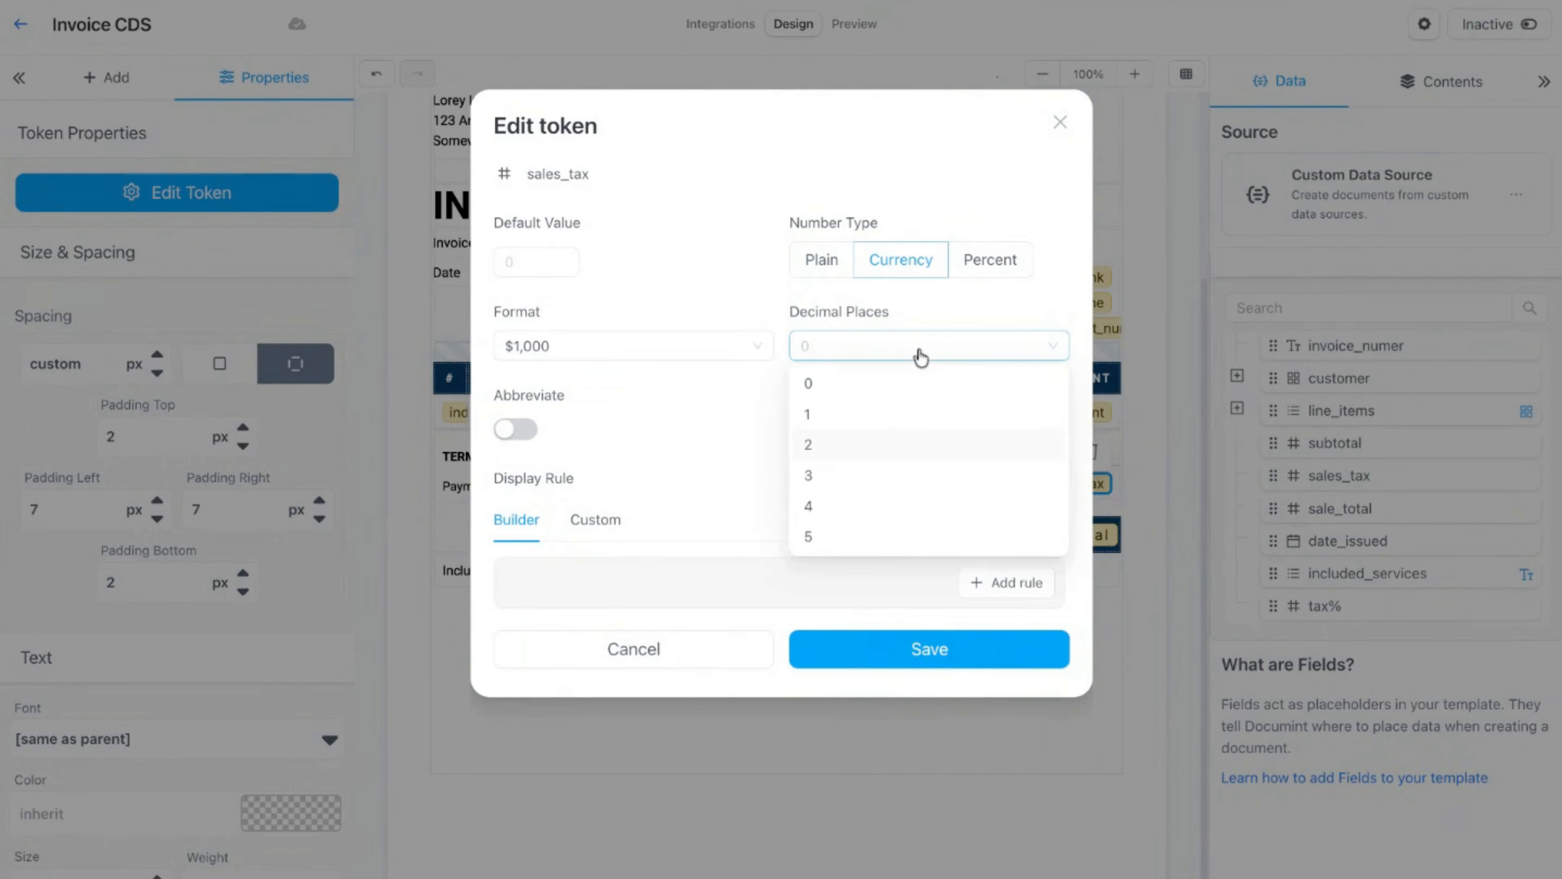
left_click(900, 443)
left_click(899, 647)
Step: Format the sale_total token in the TOTAL row as Currency with 2 decimal places and save it
left_click(1073, 534)
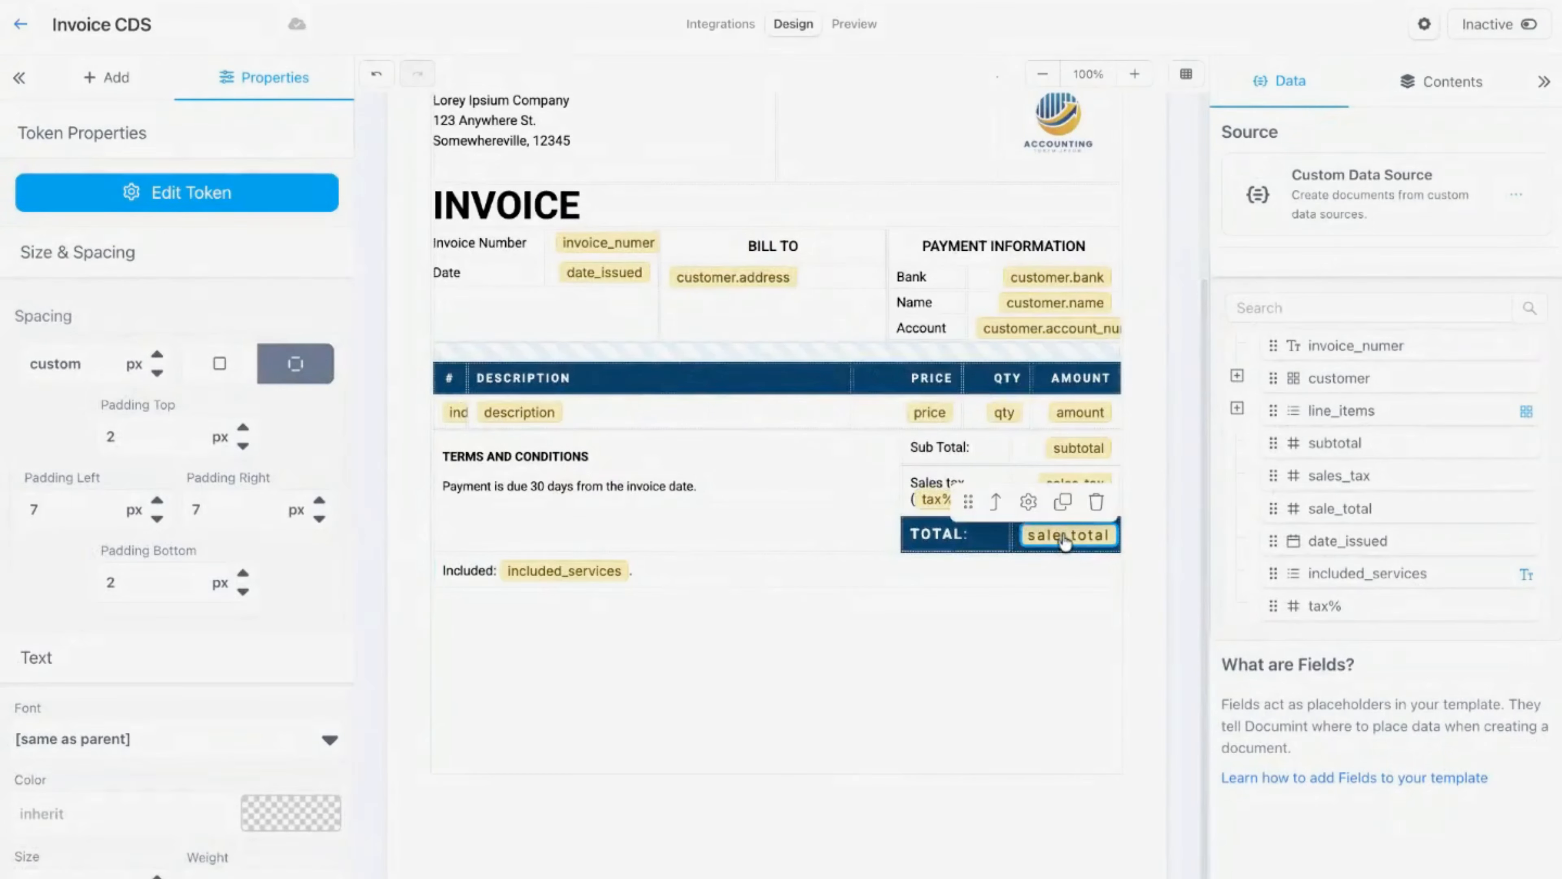
left_click(1073, 534)
left_click(902, 260)
left_click(922, 352)
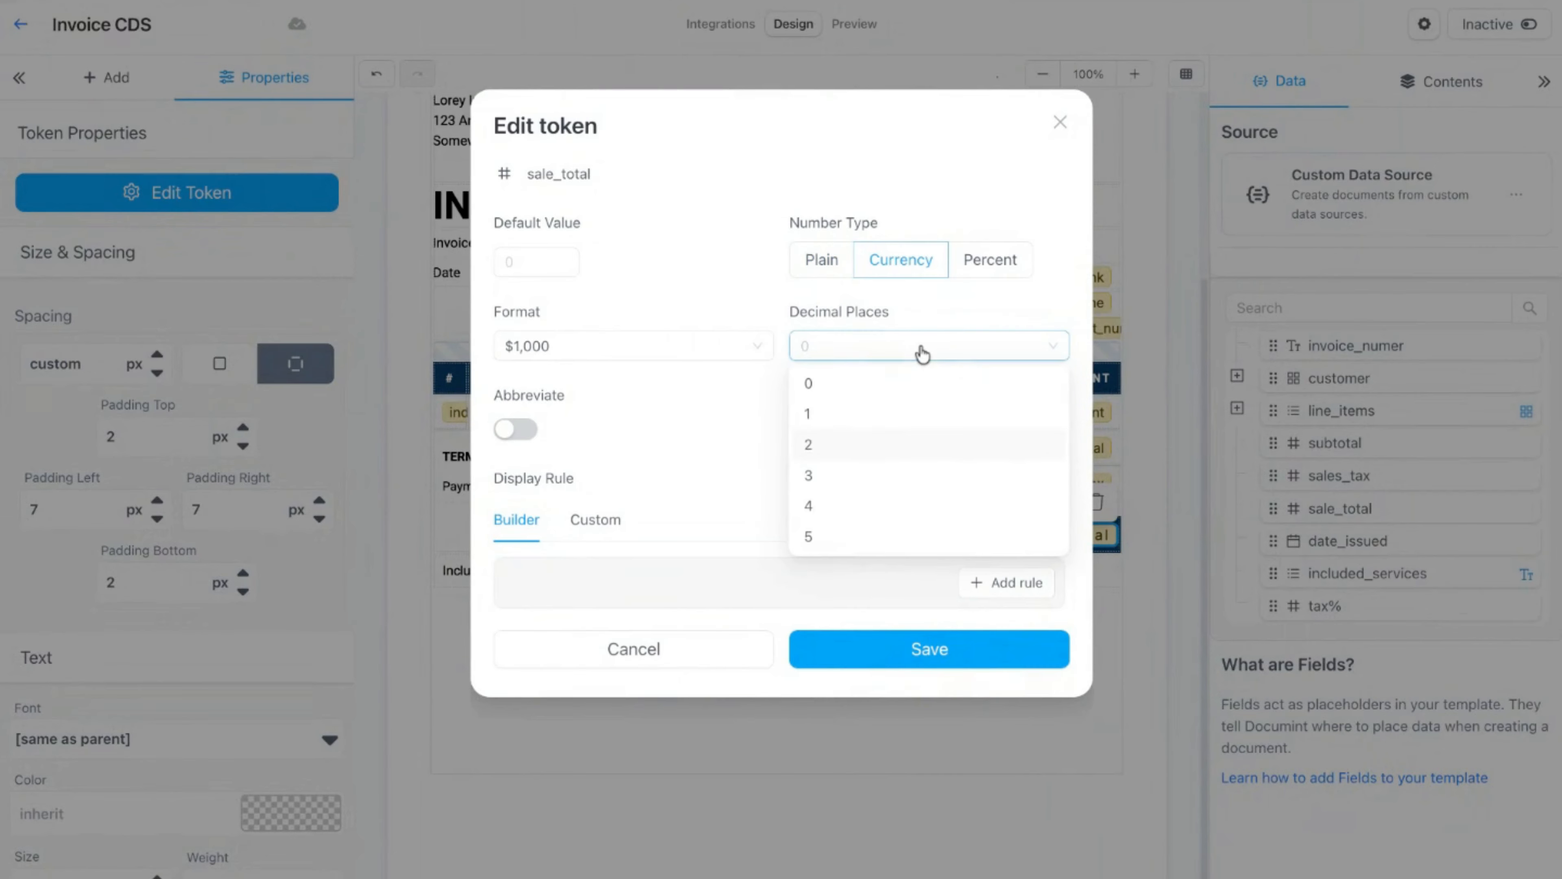
left_click(897, 443)
left_click(926, 653)
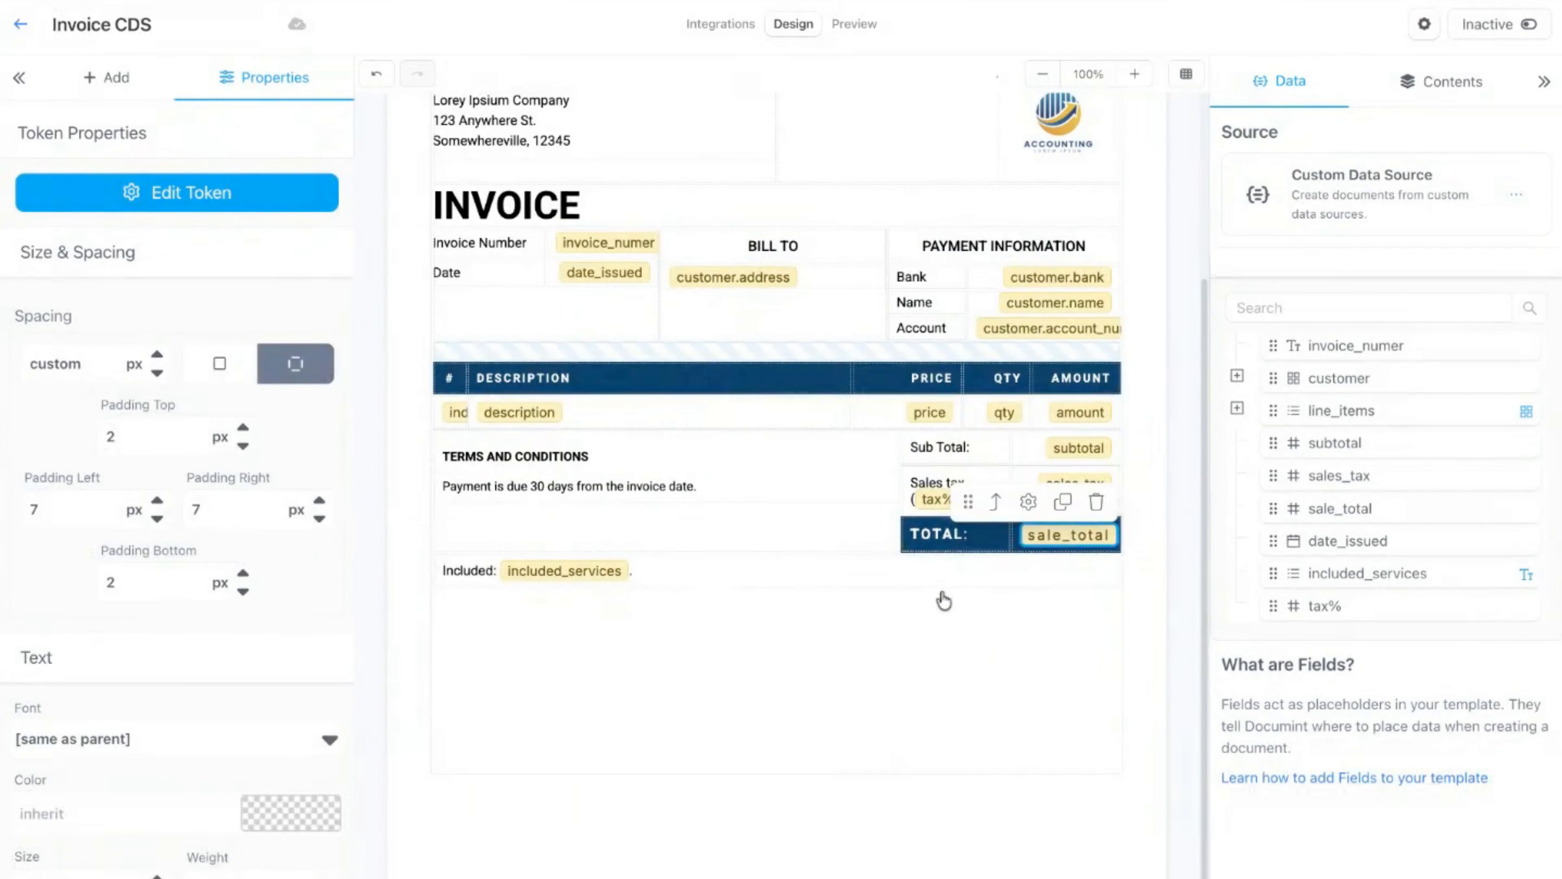
Step: Format the tax% token beside the Sales tax label as Percent with 1 decimal place and save it
left_click(945, 579)
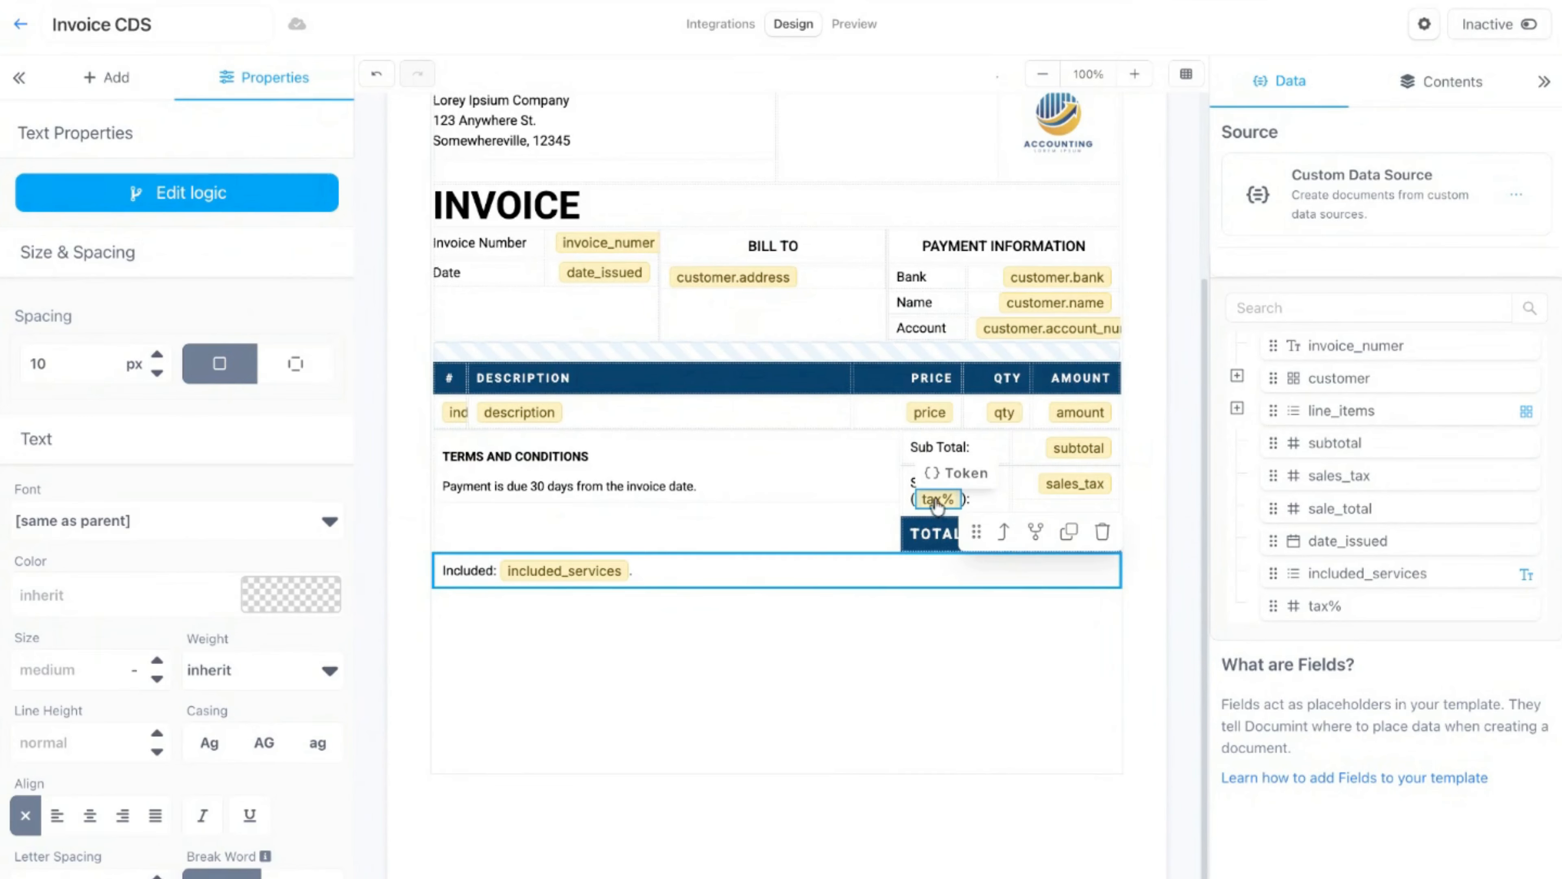
double_click(935, 500)
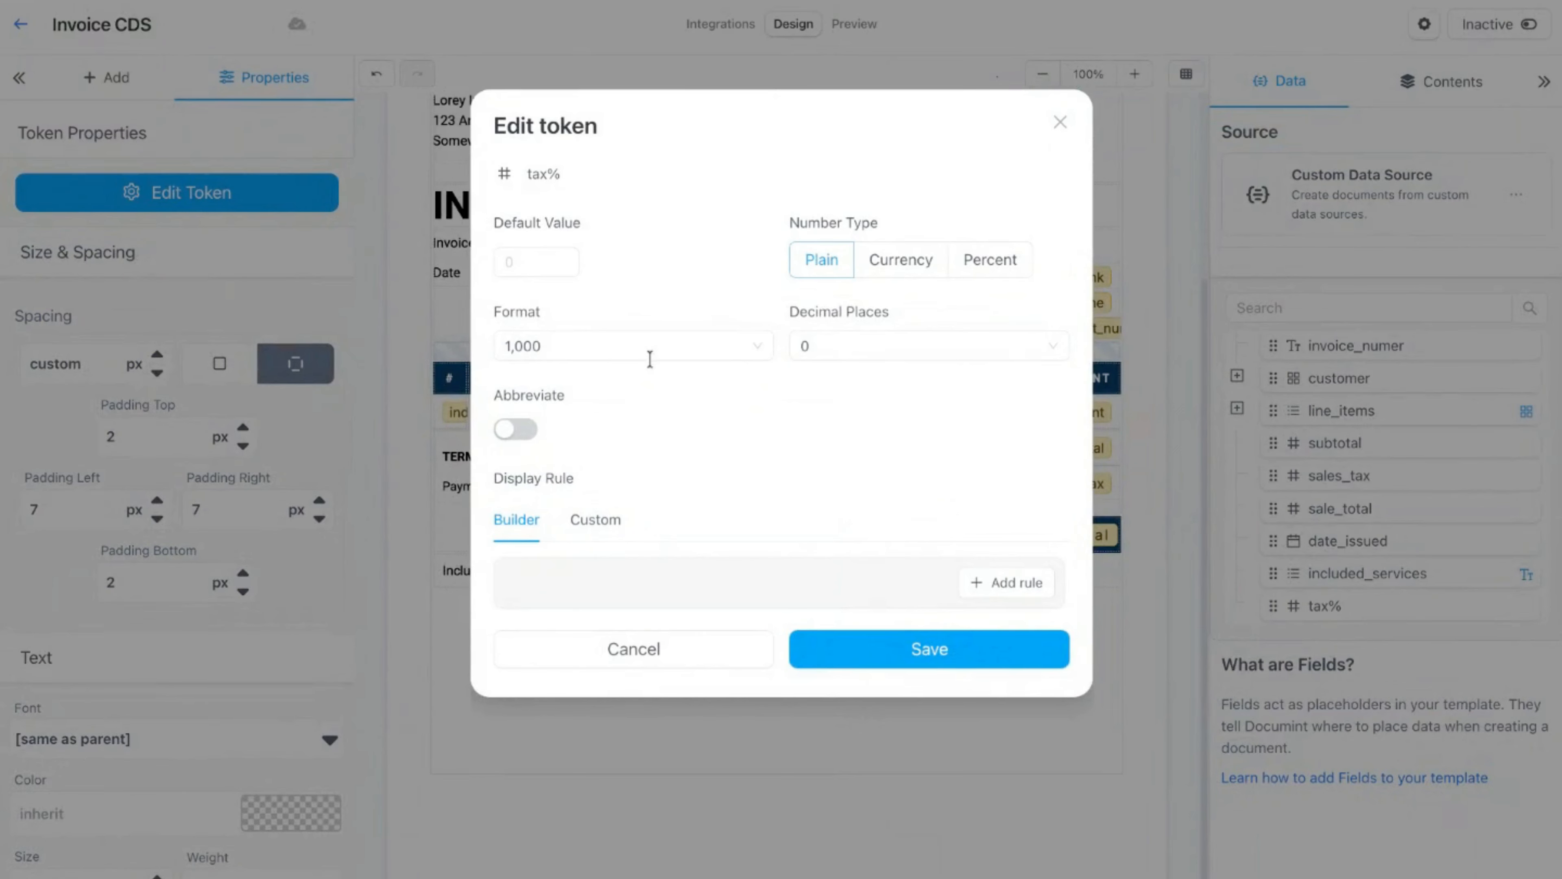
left_click(990, 262)
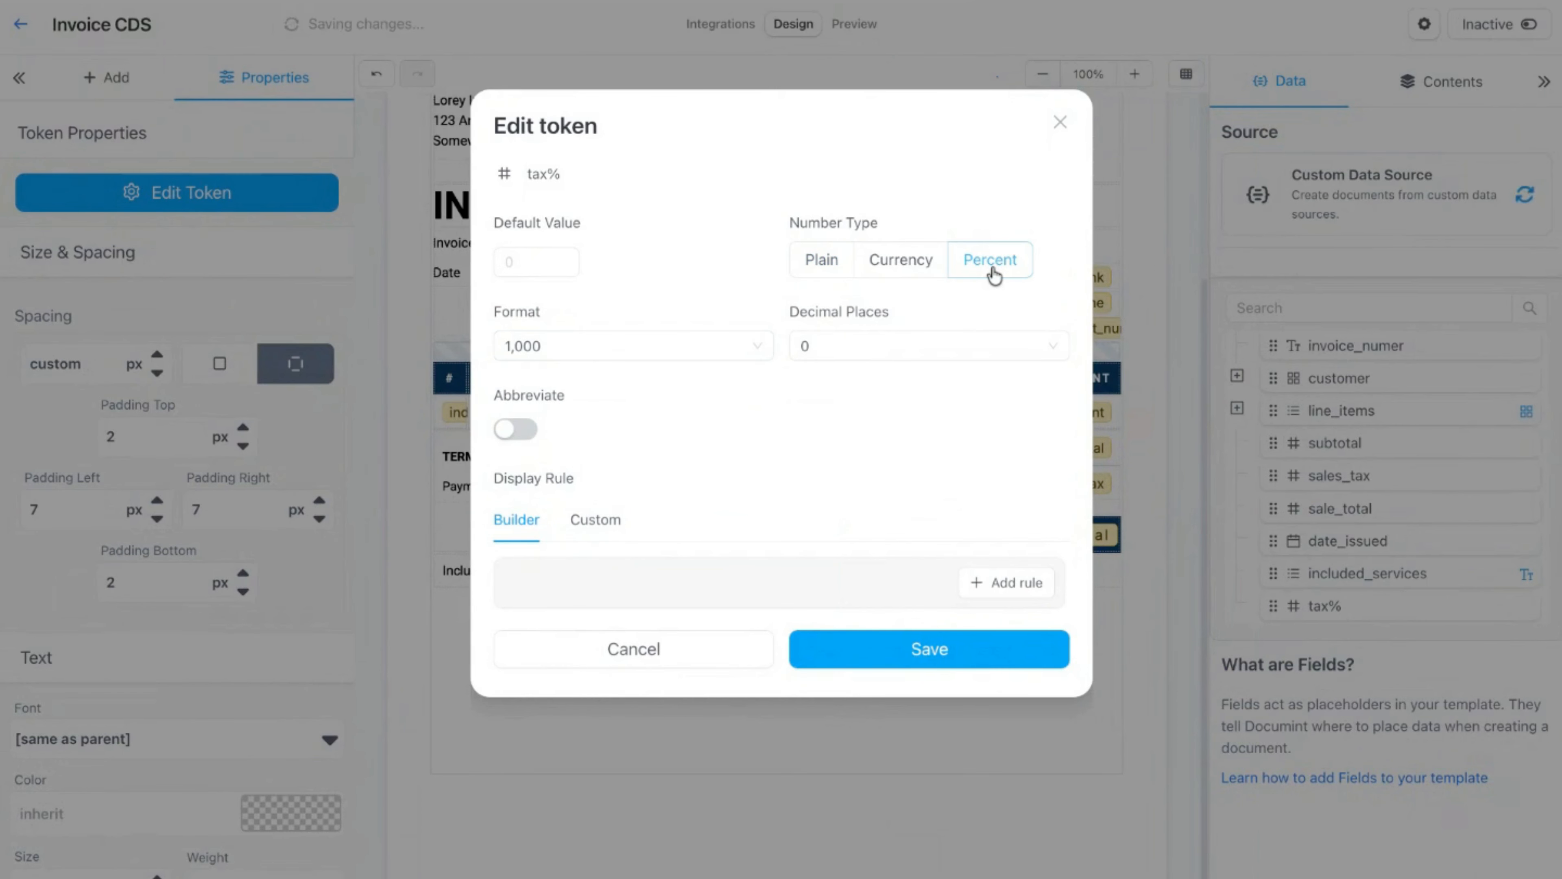
left_click(962, 345)
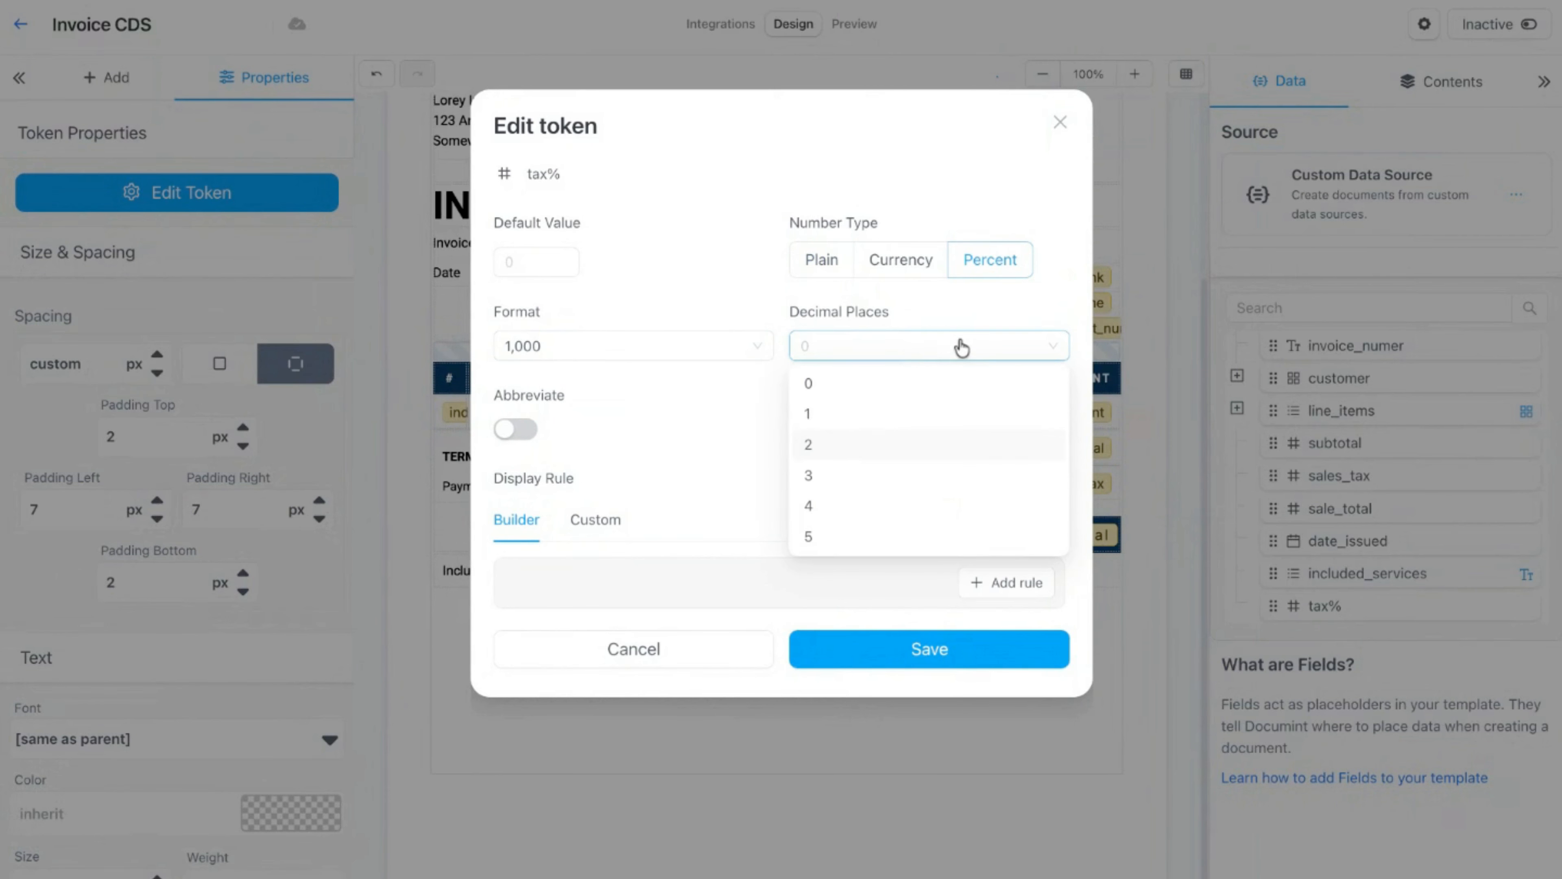
left_click(855, 413)
left_click(928, 649)
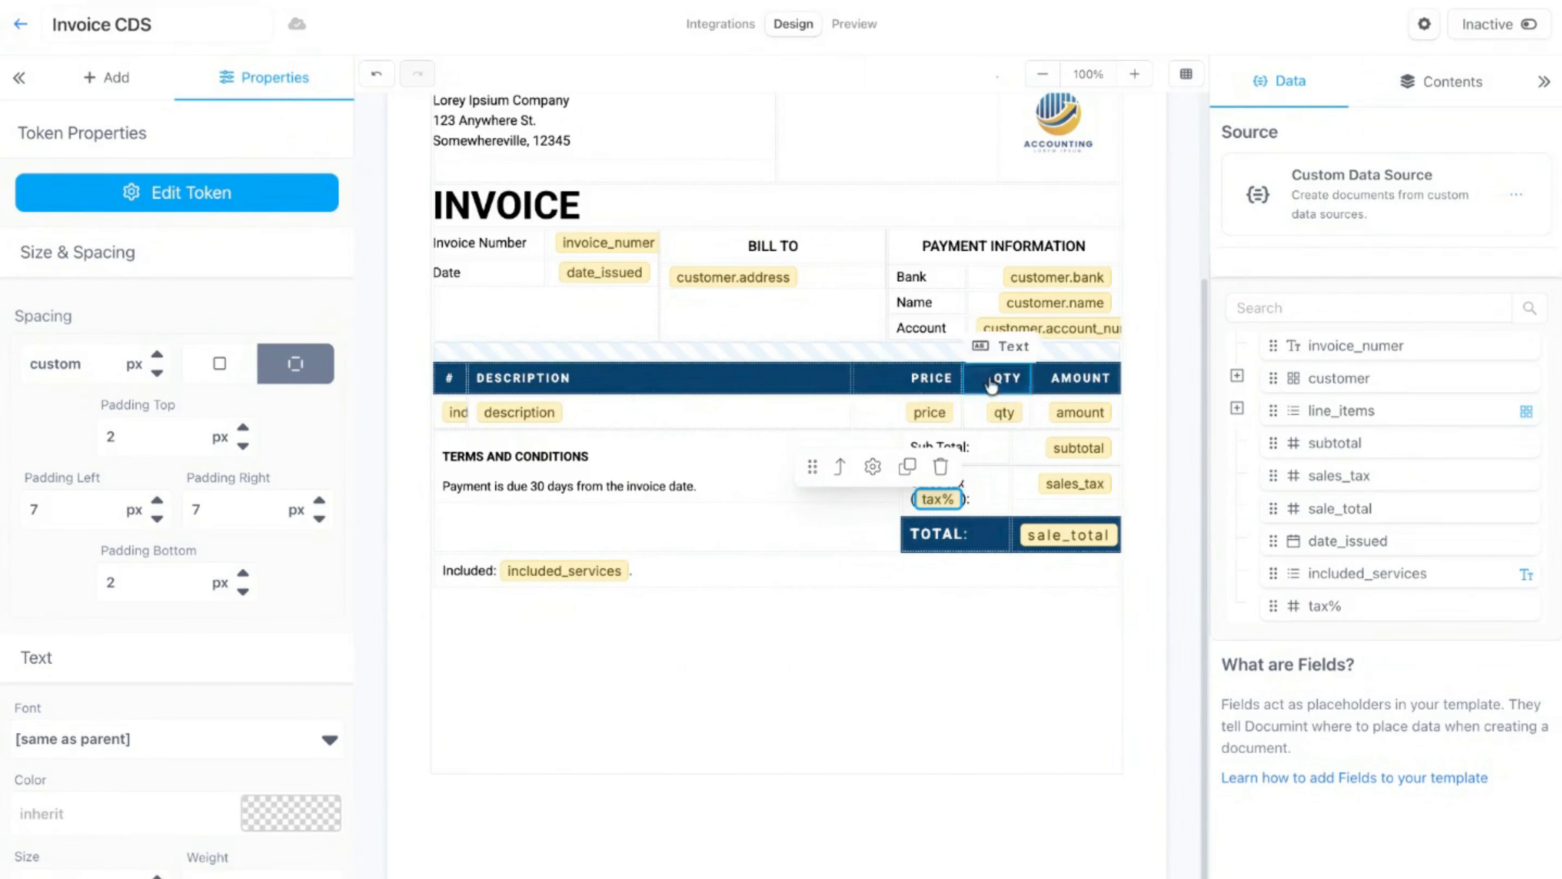
Step: Set the line items' qty token to 1 decimal place and save it
double_click(1004, 414)
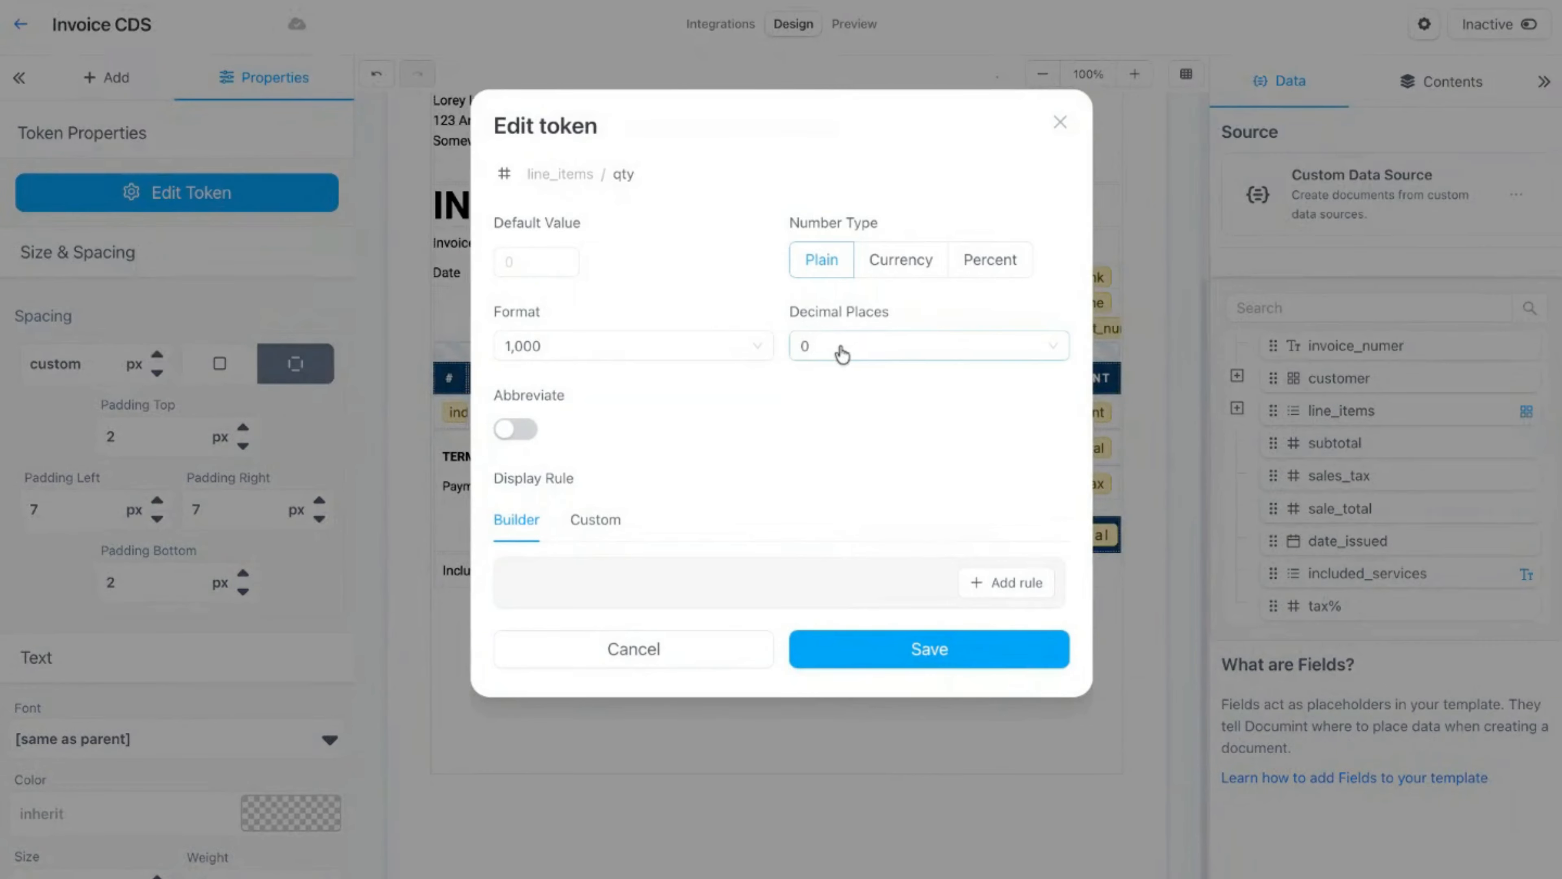
left_click(838, 349)
left_click(860, 429)
left_click(901, 649)
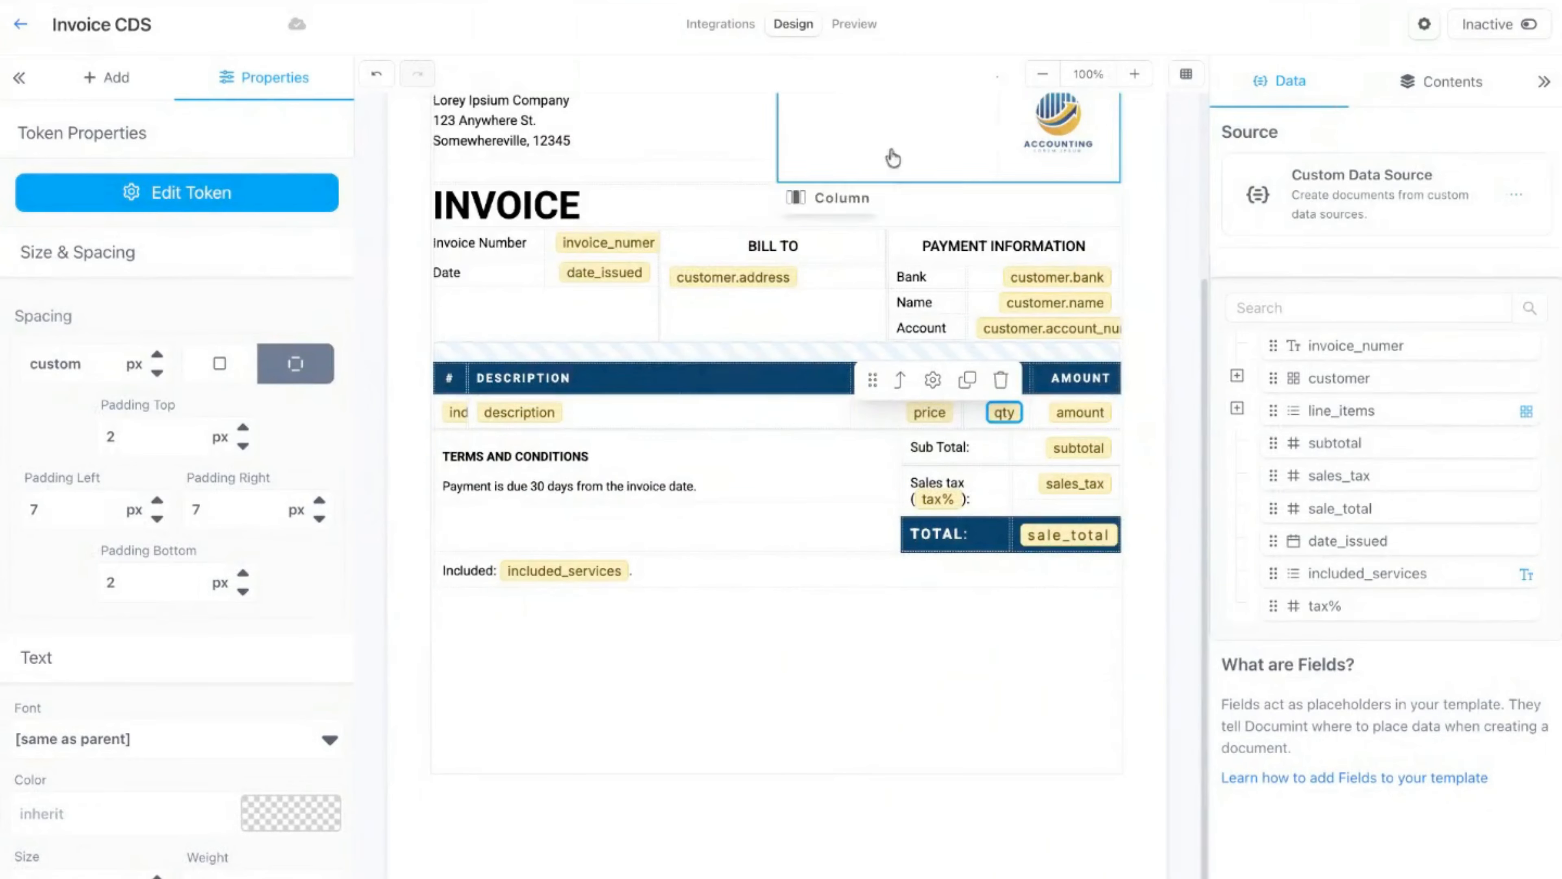
Step: Preview the invoice and set the Tax test value to 0.1
left_click(854, 26)
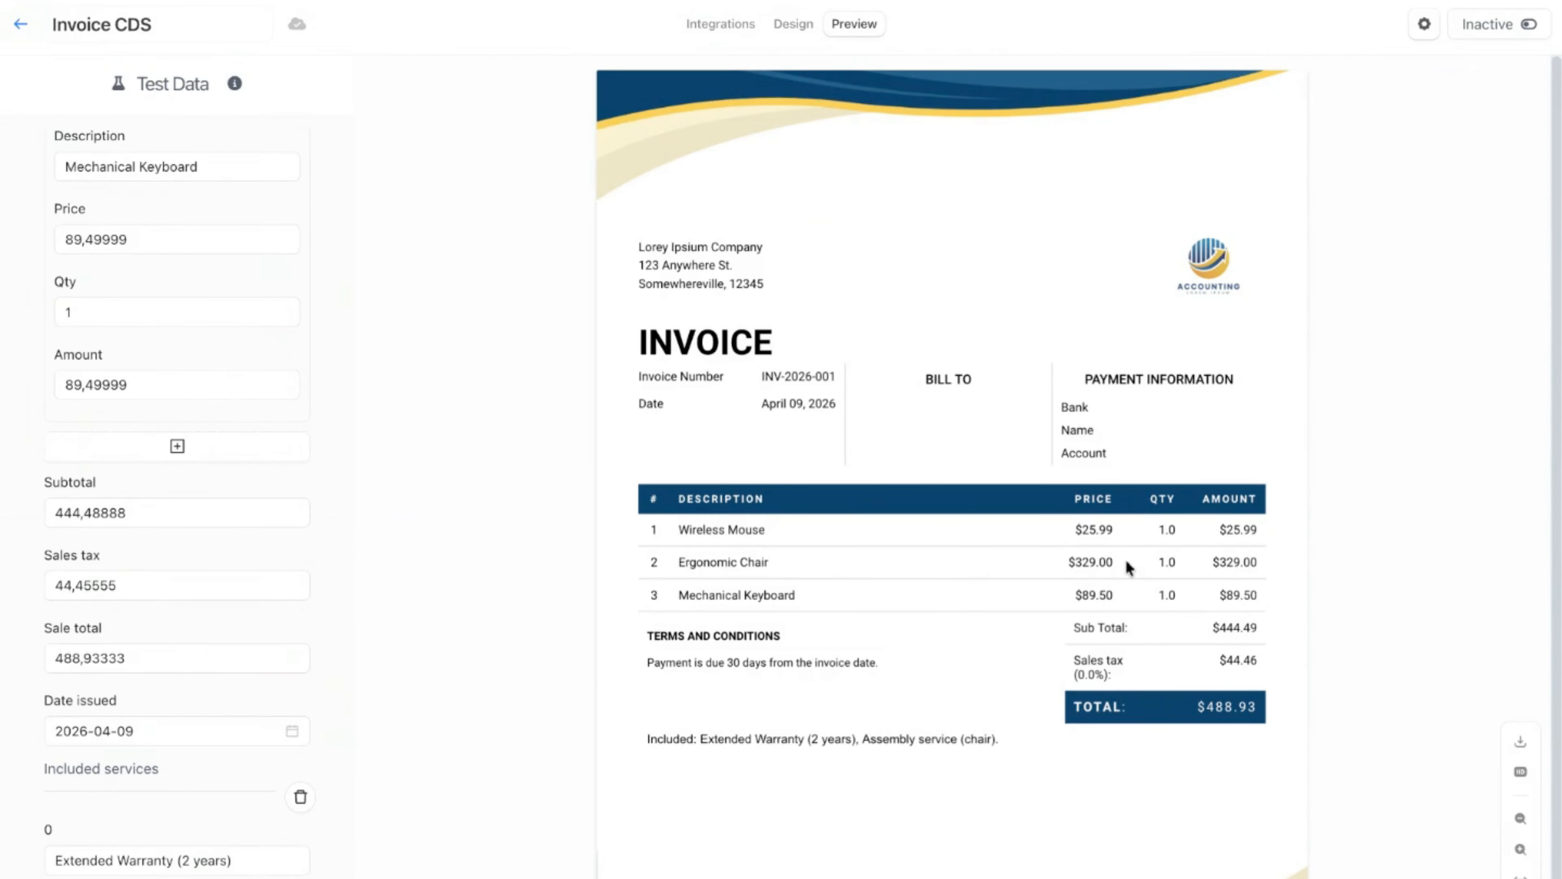
scroll(1127, 563, "down", 1)
scroll(211, 491, "down", 3)
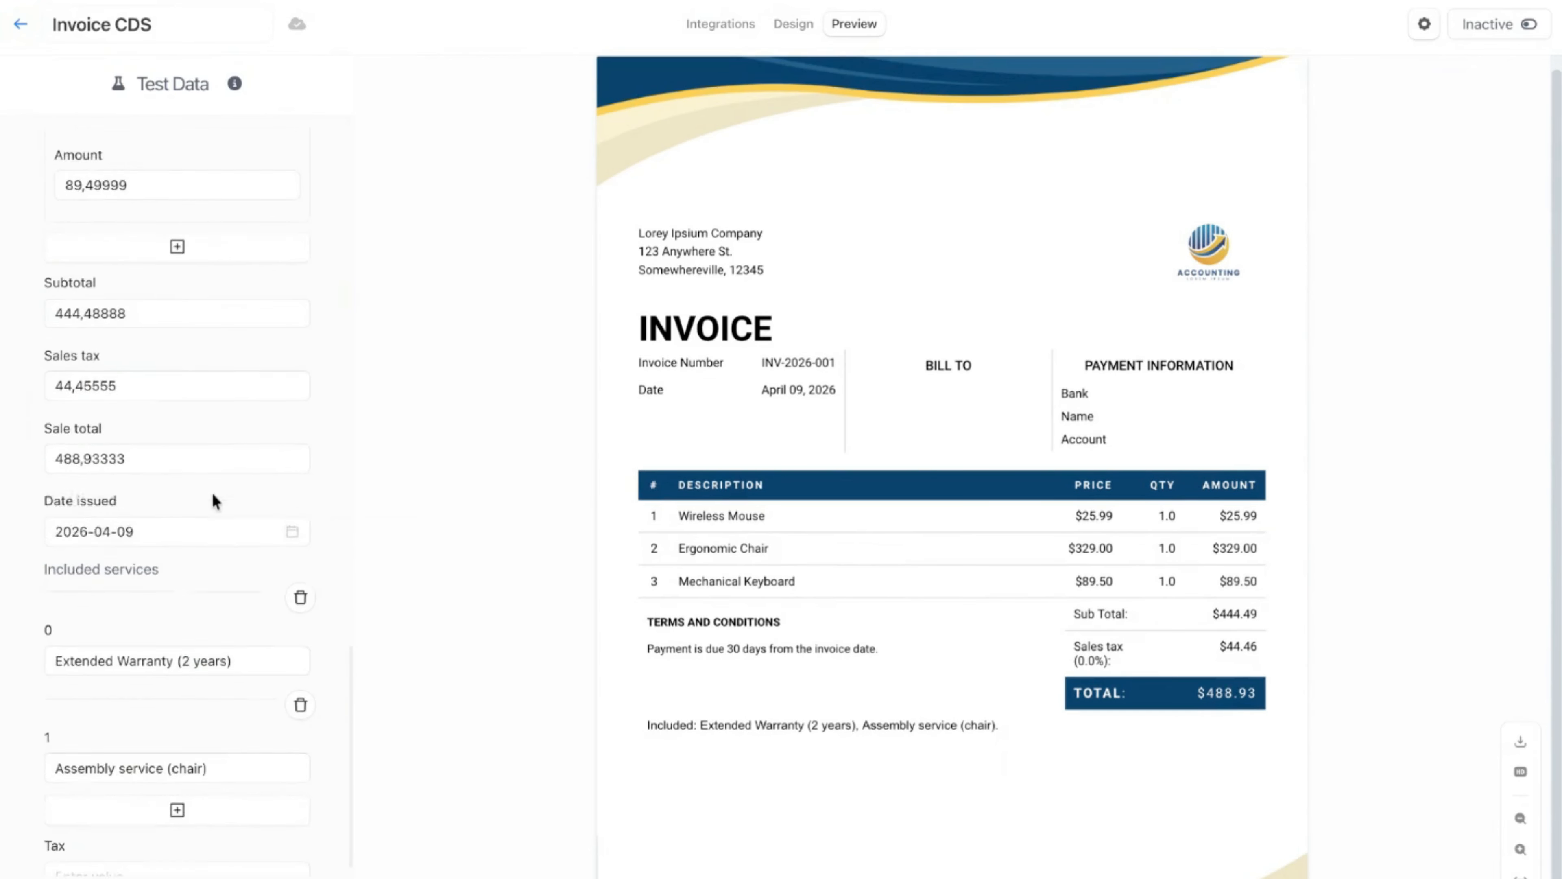
scroll(211, 491, "down", 1)
left_click(153, 816)
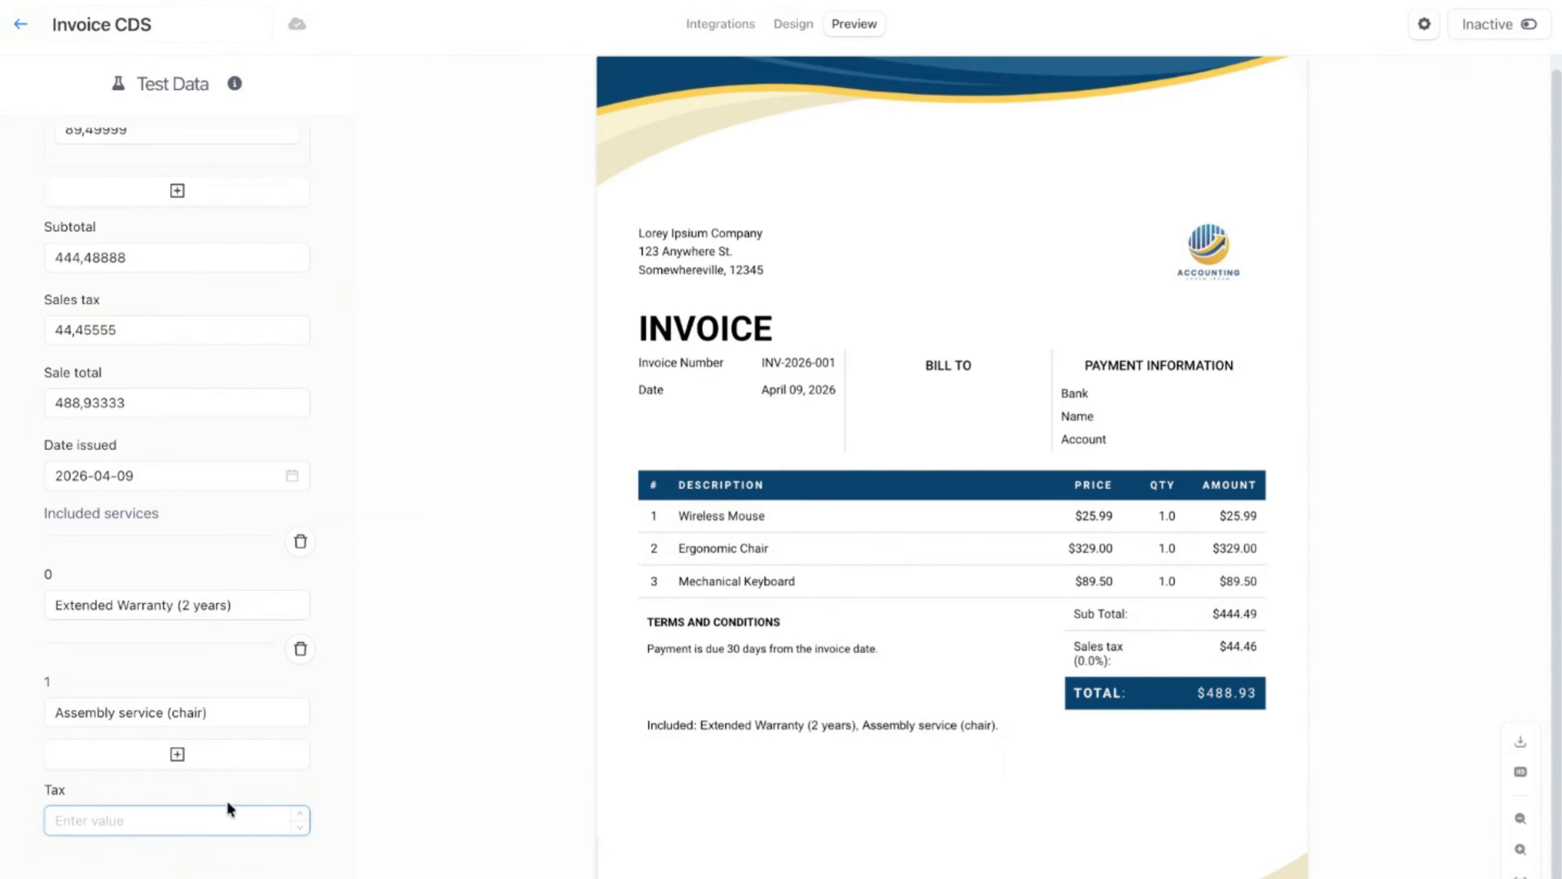
type("0.1")
left_click(602, 685)
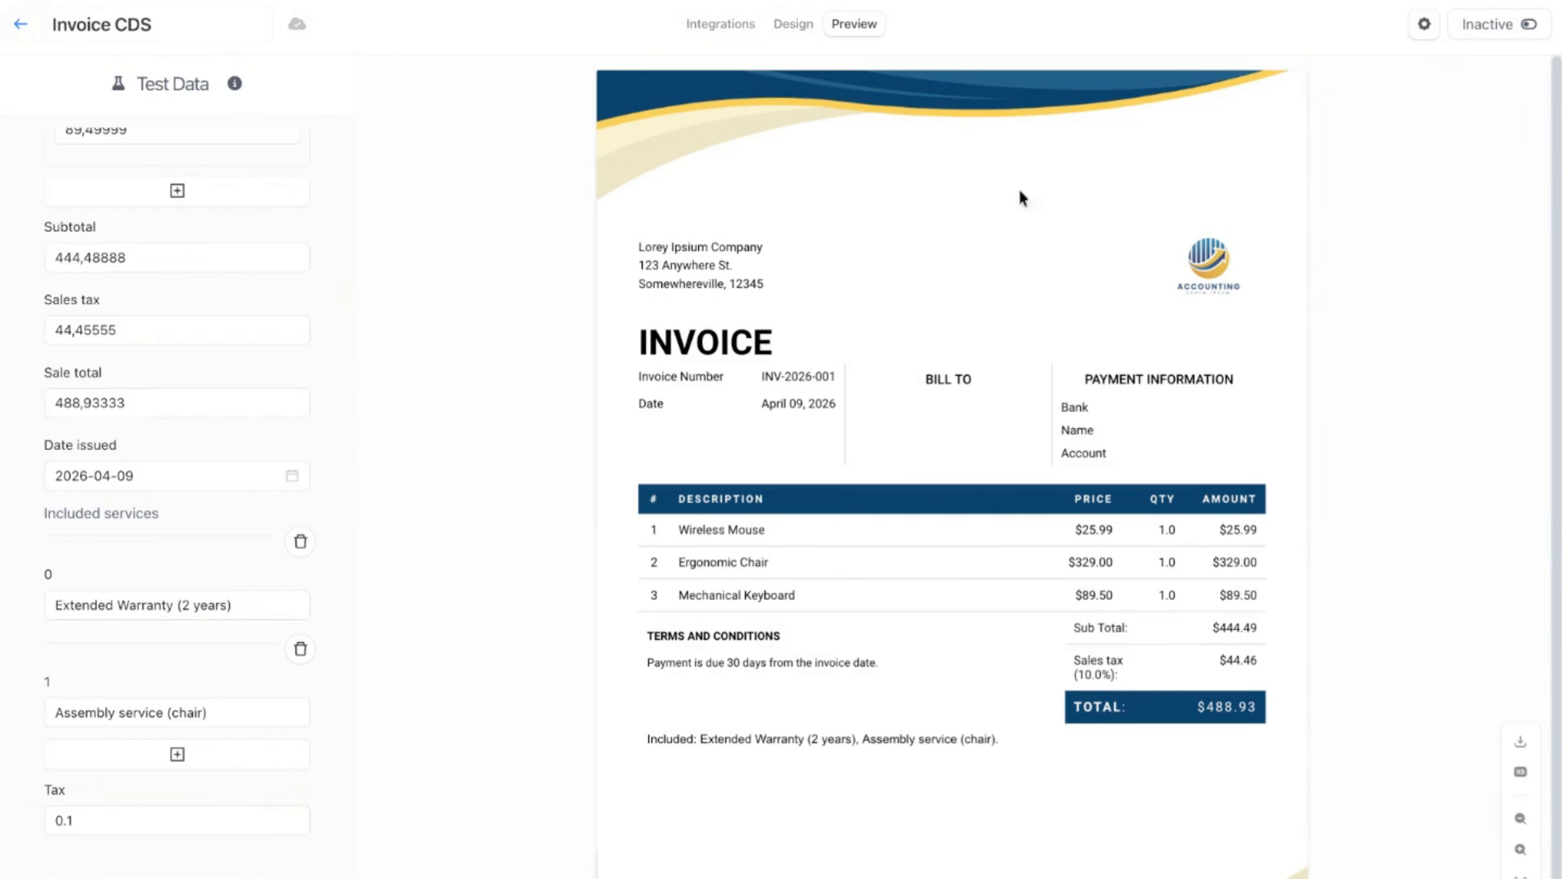
Step: Return to the template design and set the customer.address token's text type to Markdown, saving the change
left_click(789, 27)
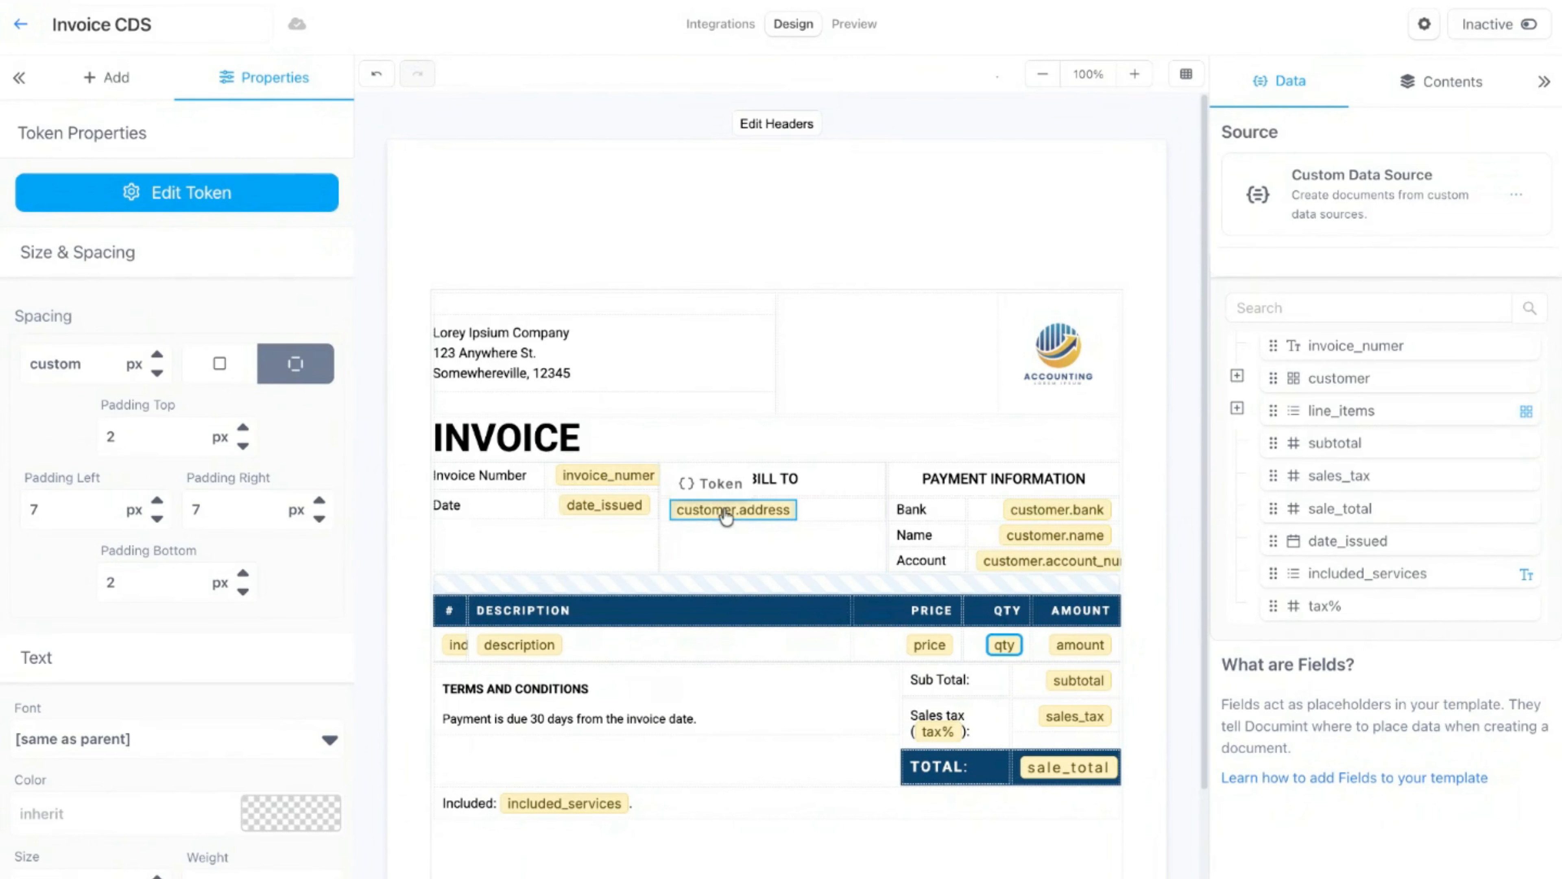
left_click(726, 517)
left_click(686, 468)
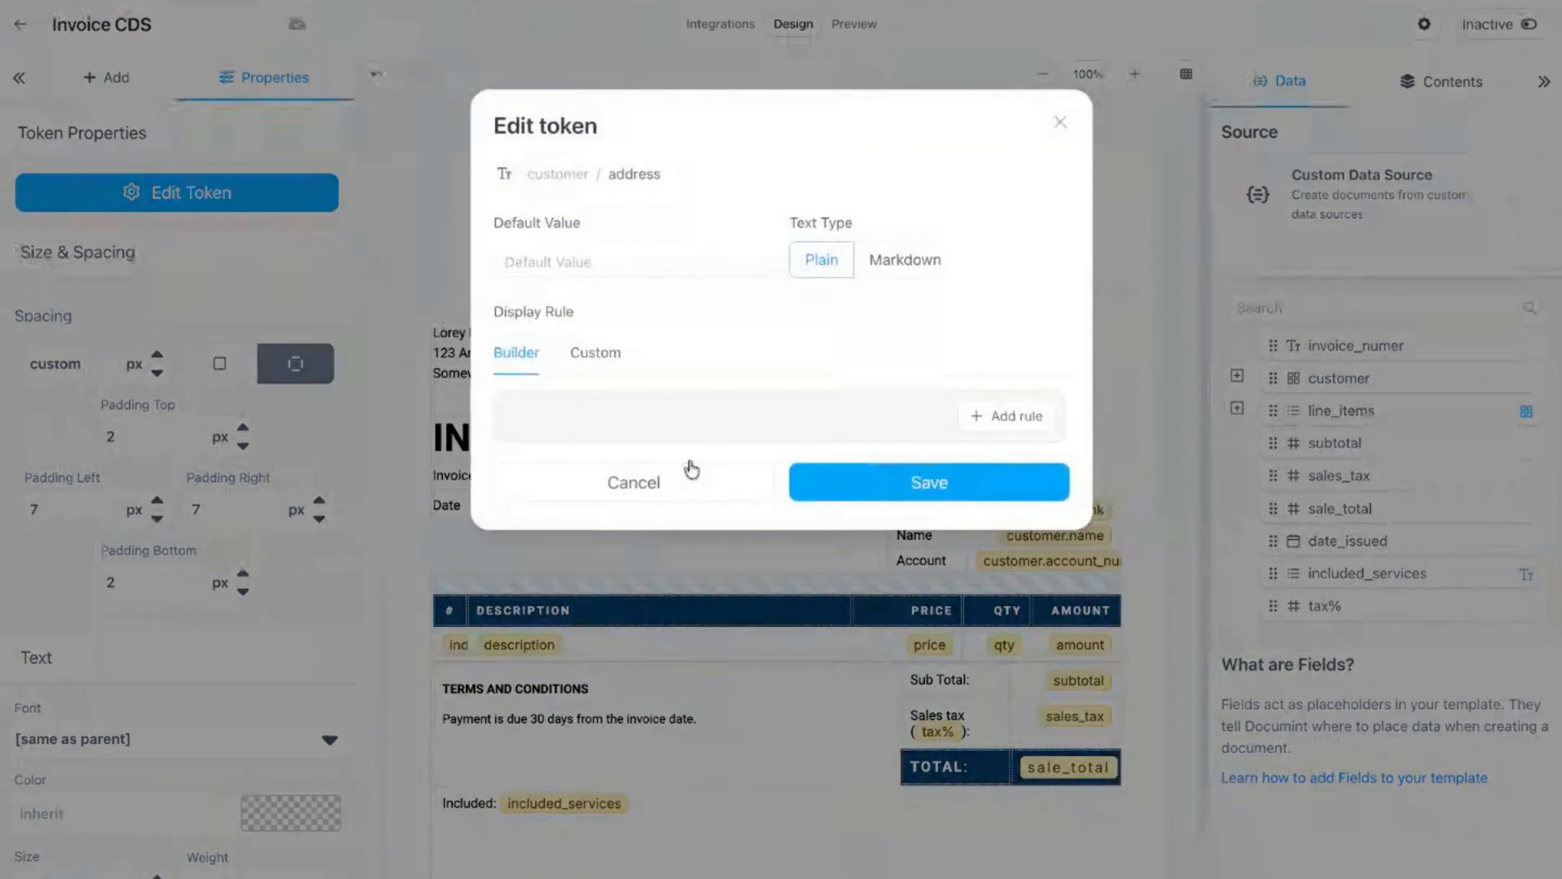
left_click(895, 275)
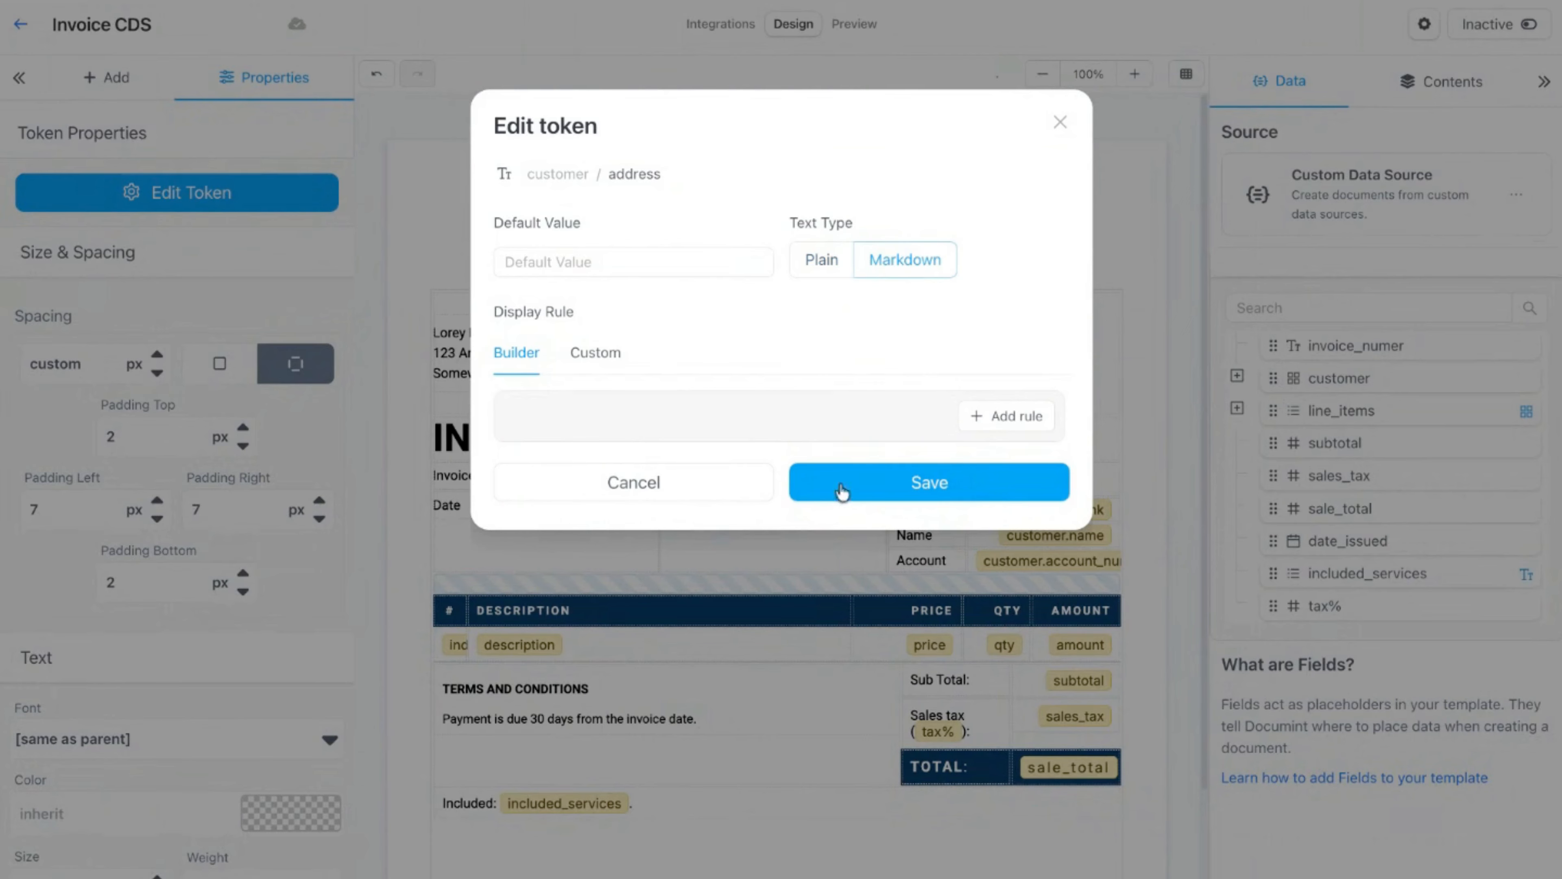
left_click(858, 492)
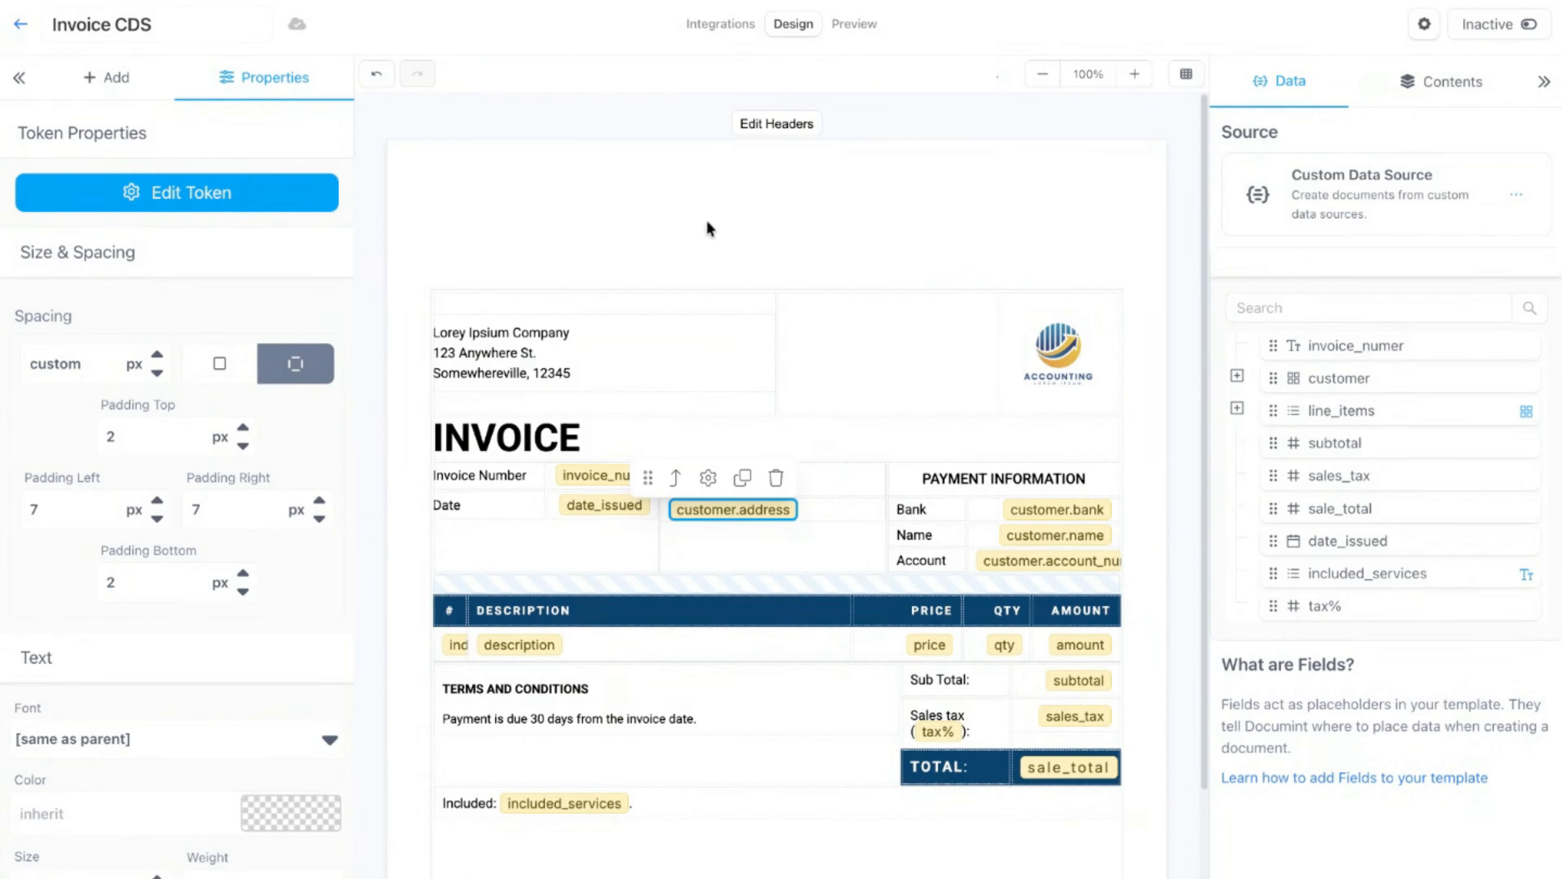
Step: Leave this template, open the Invoice AT Connection template for editing and dismiss the impersonation notice
scroll(1150, 200, "down", 2)
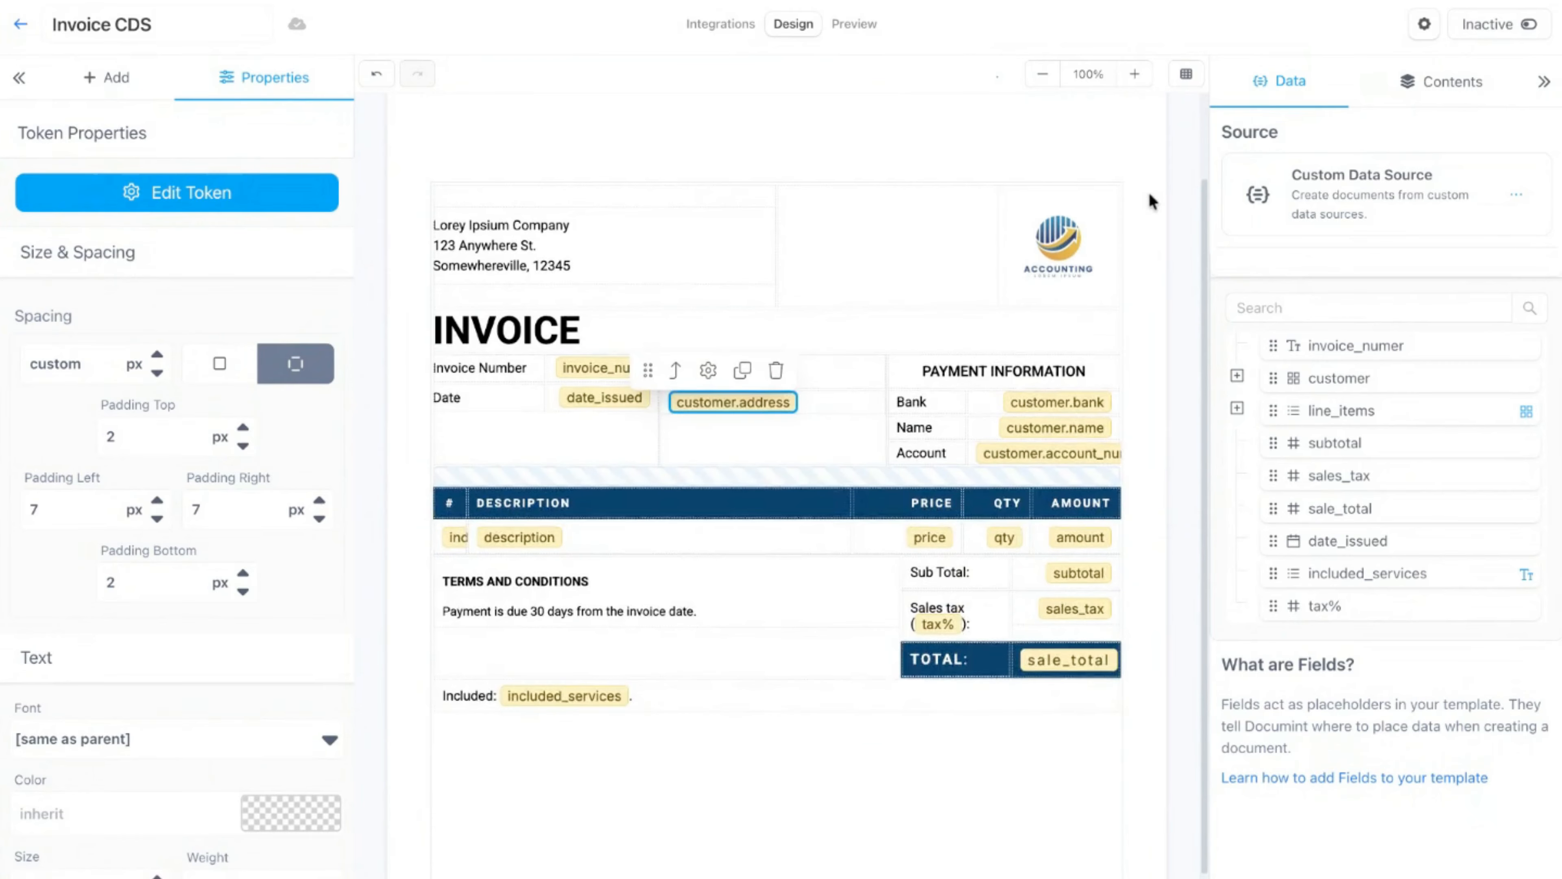
scroll(1149, 191, "up", 2)
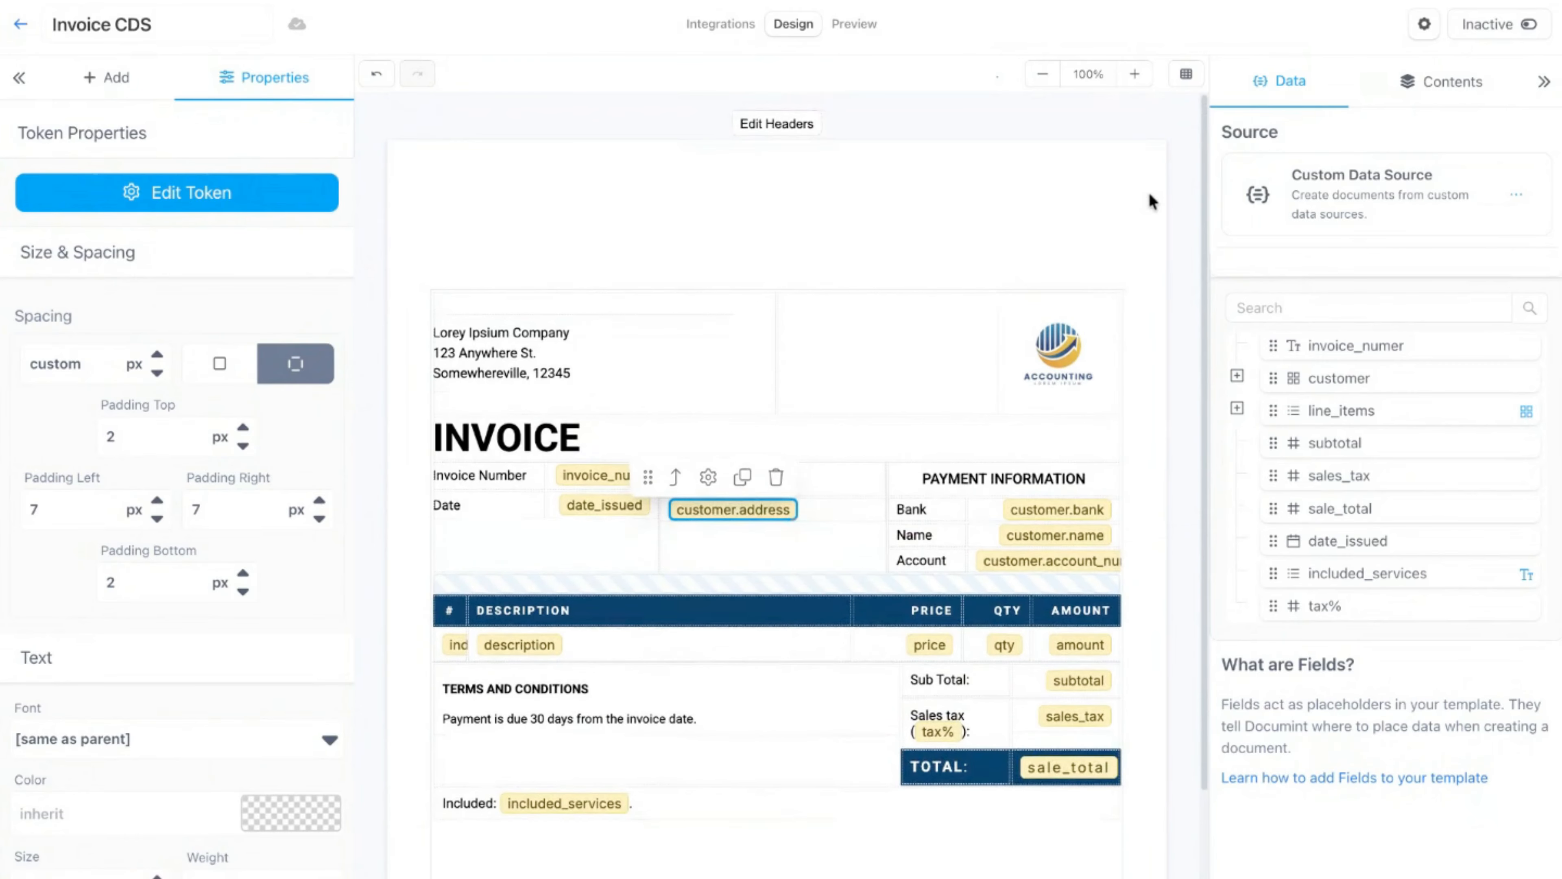
left_click(23, 25)
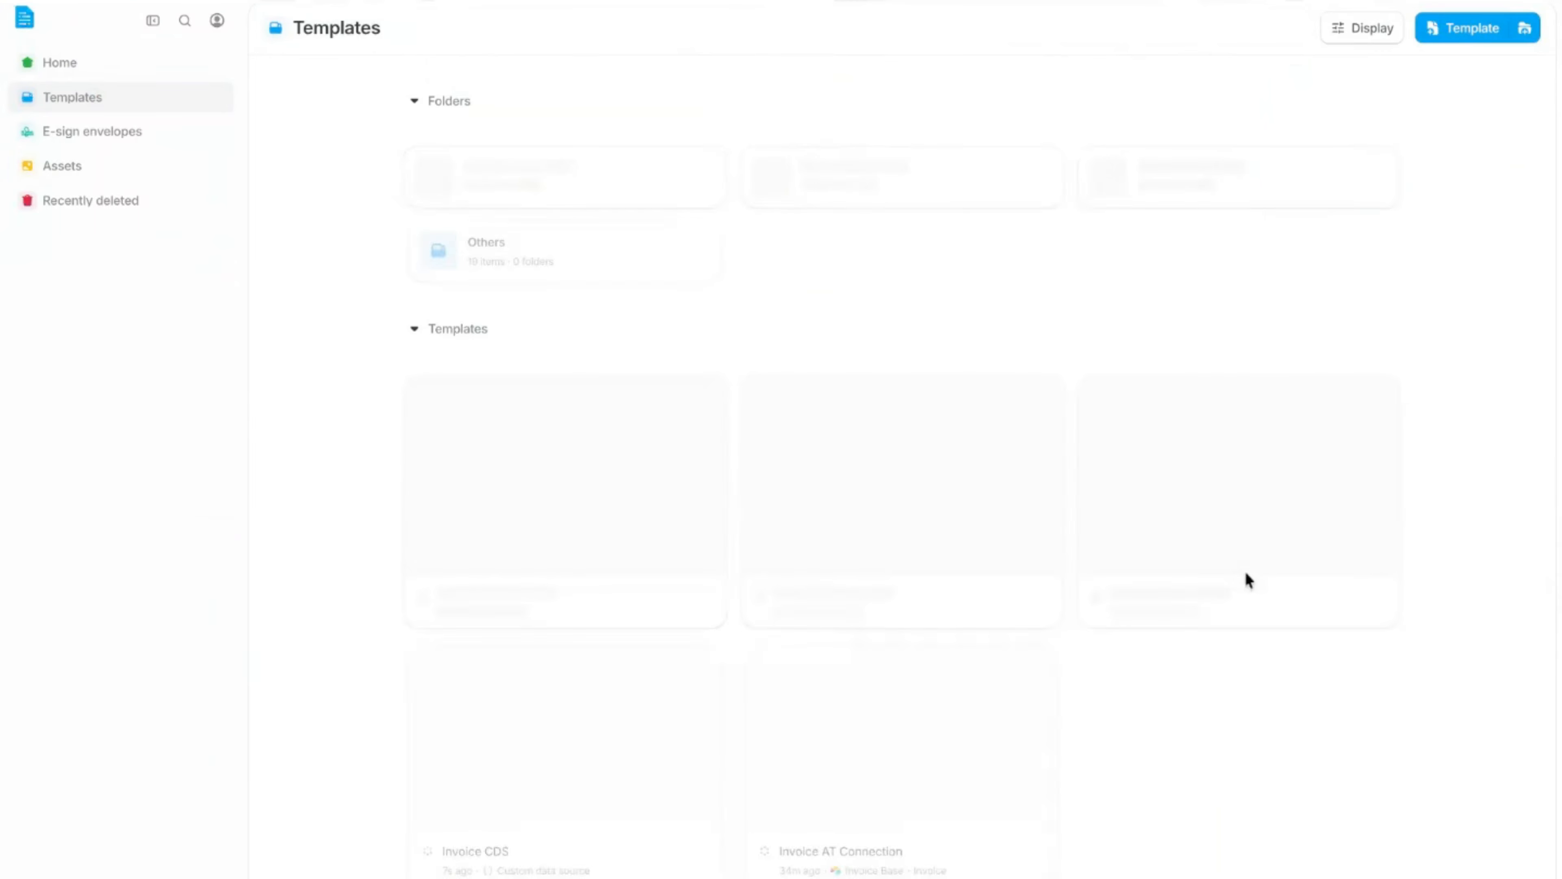
left_click(903, 495)
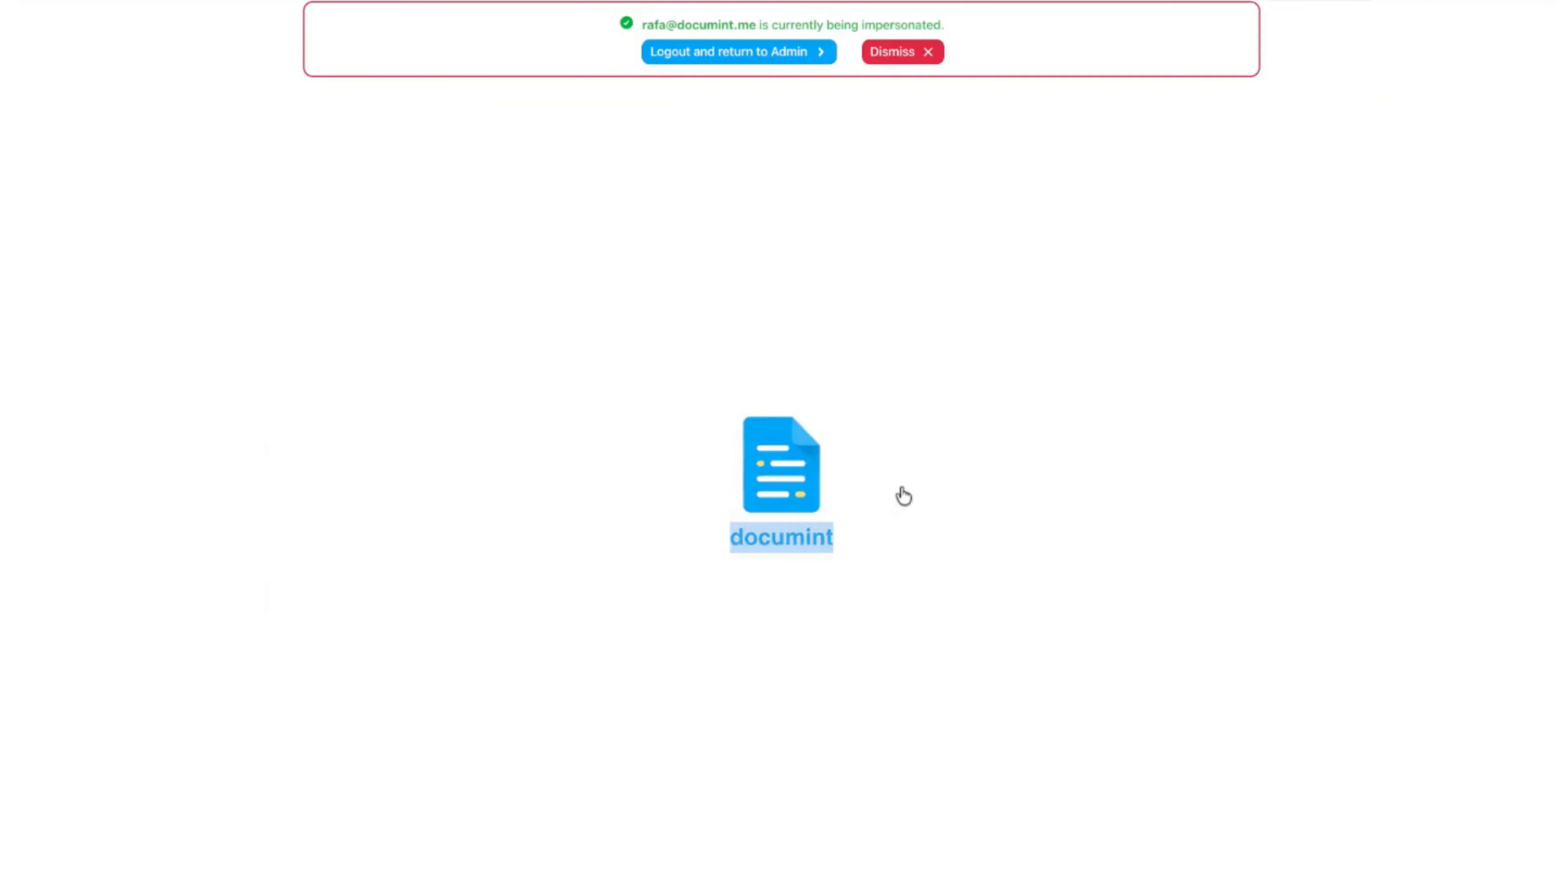
left_click(899, 52)
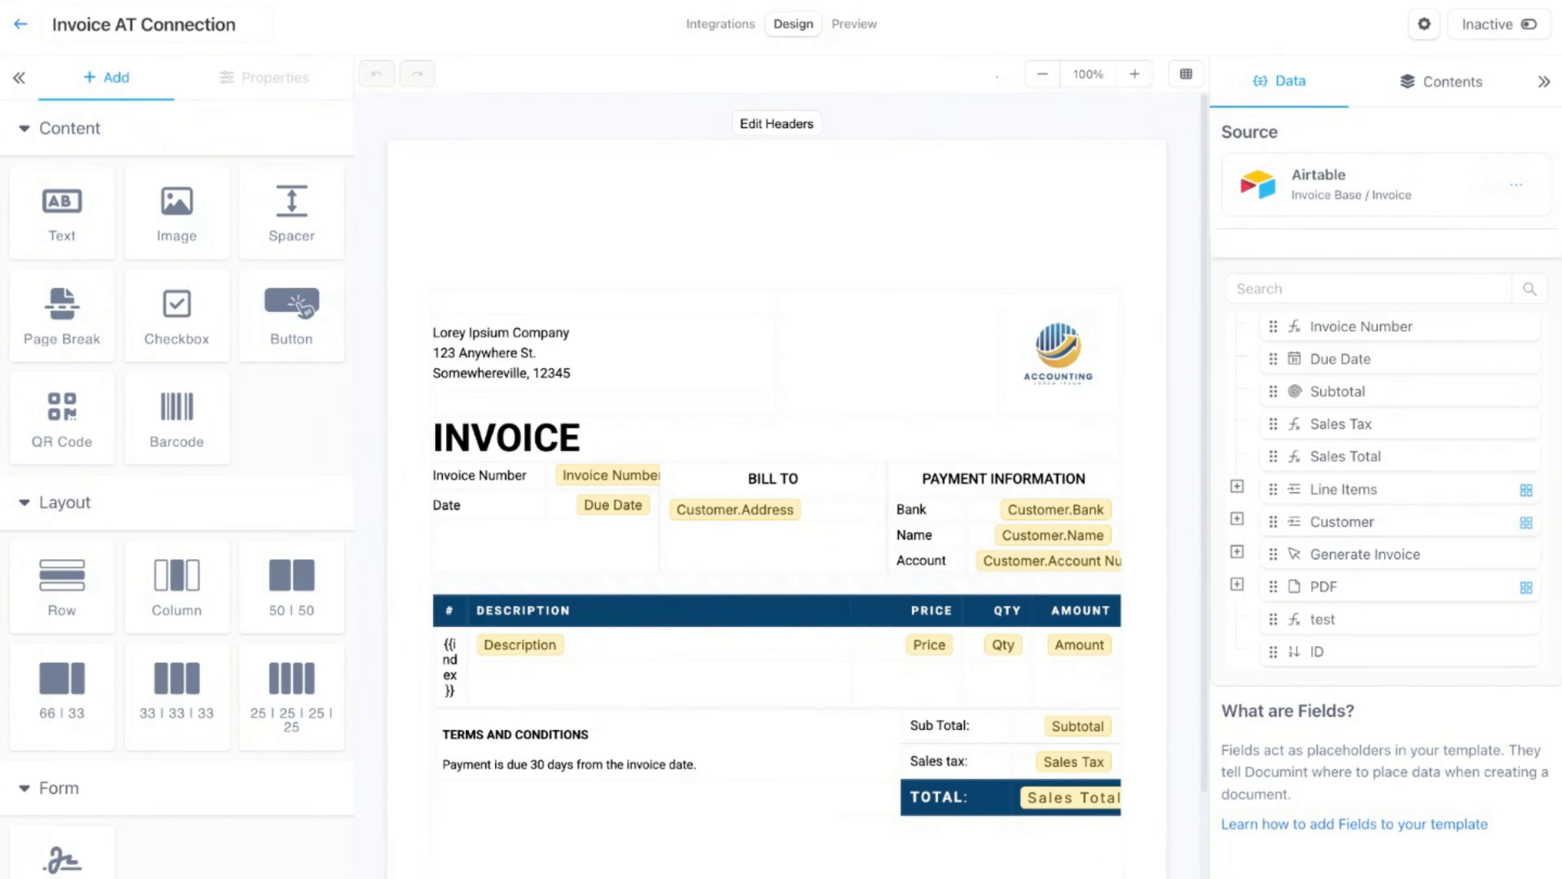
Step: Format the line items' Price token as Currency with 2 decimal places and save it
double_click(930, 644)
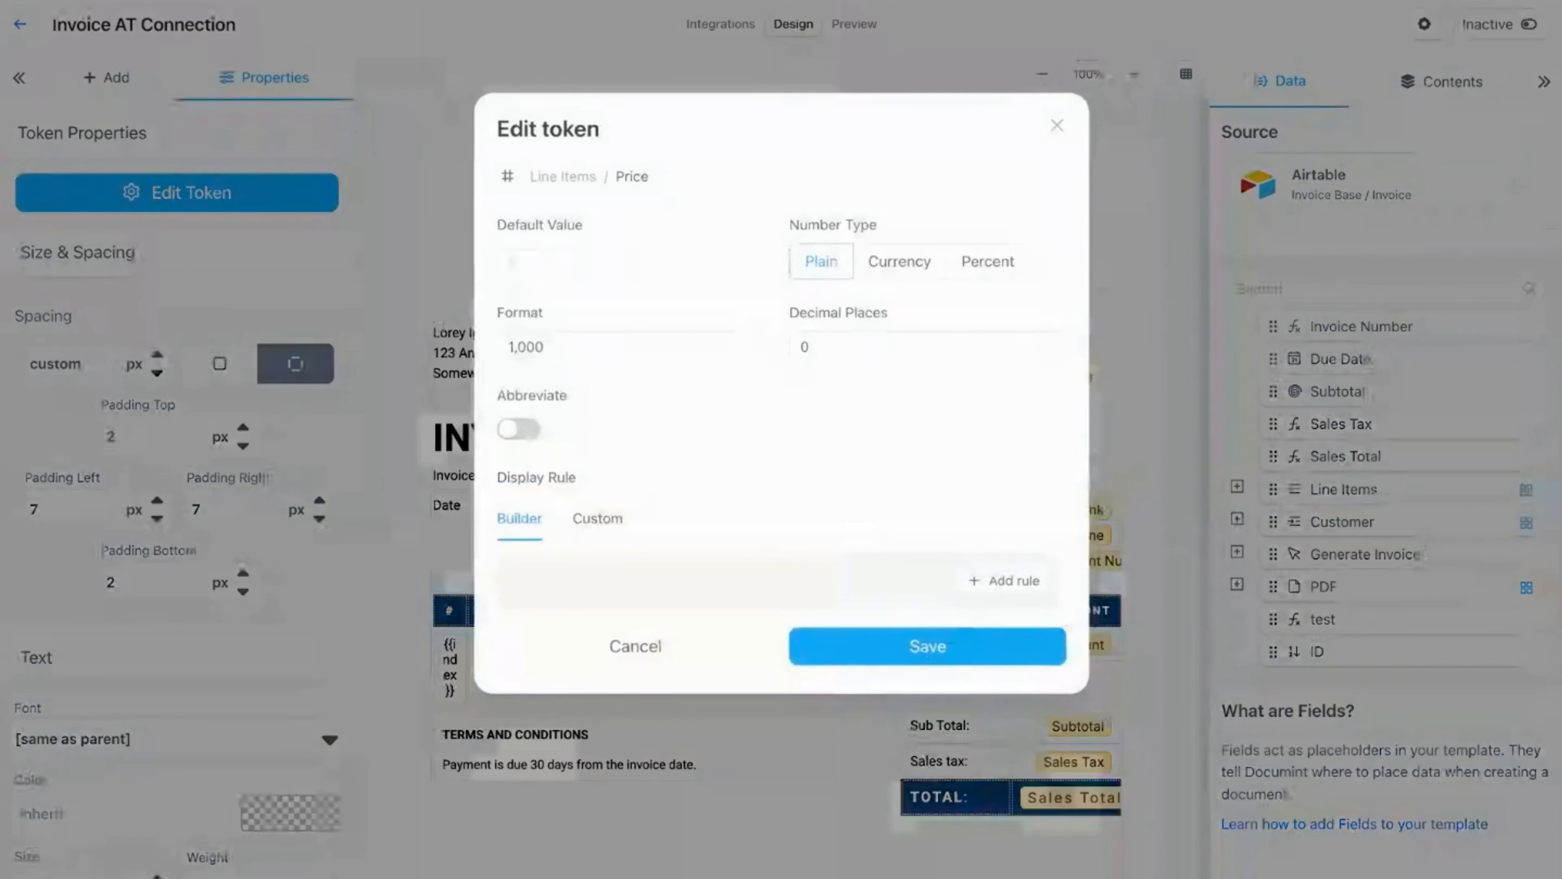
left_click(908, 263)
left_click(891, 362)
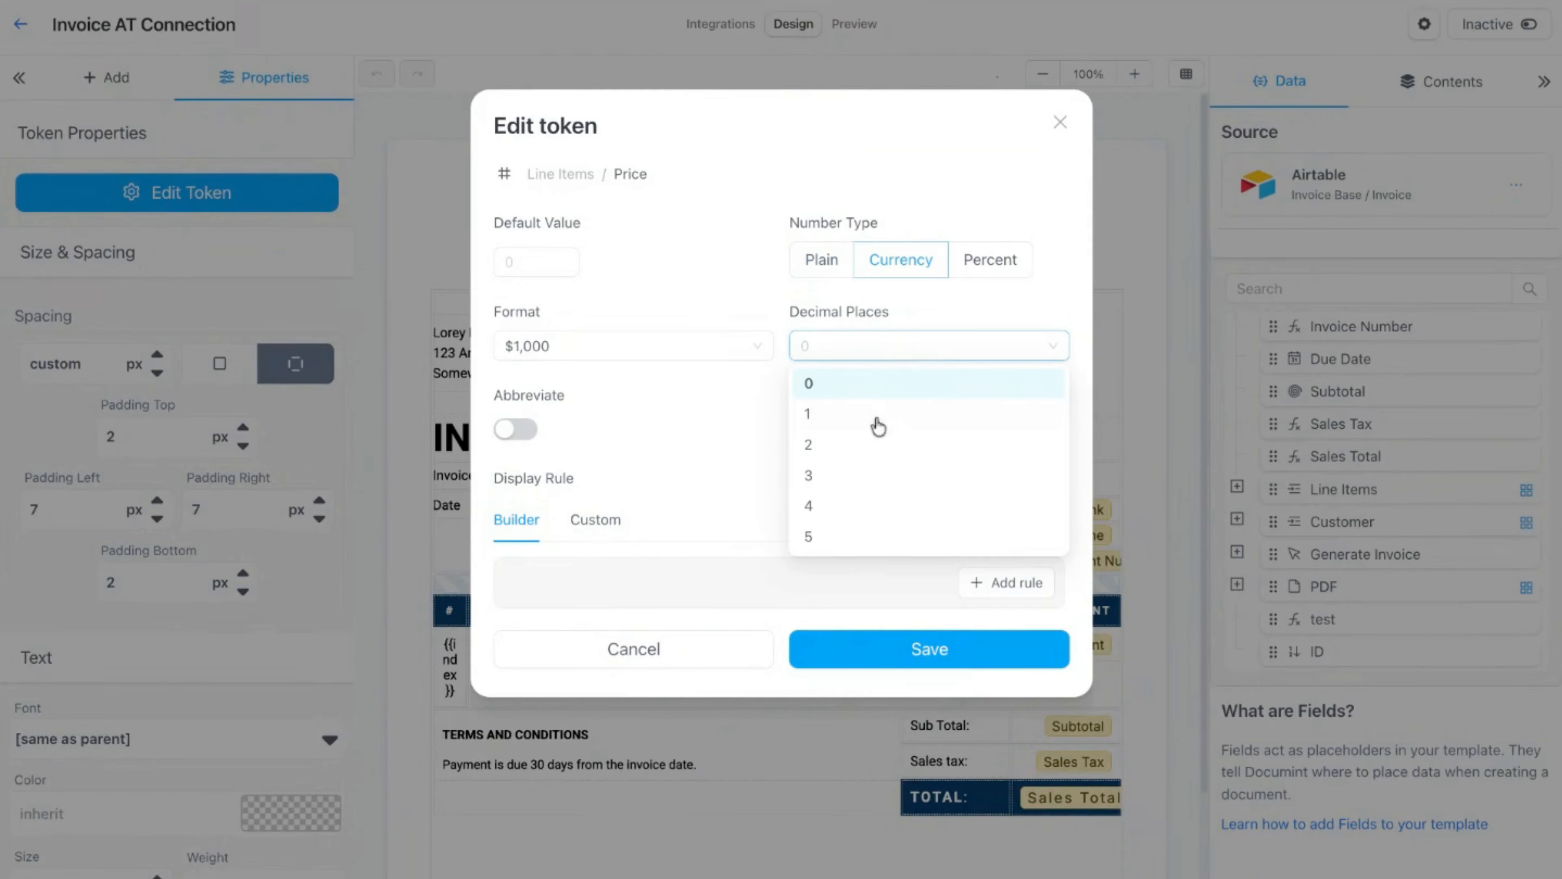
left_click(873, 448)
left_click(954, 651)
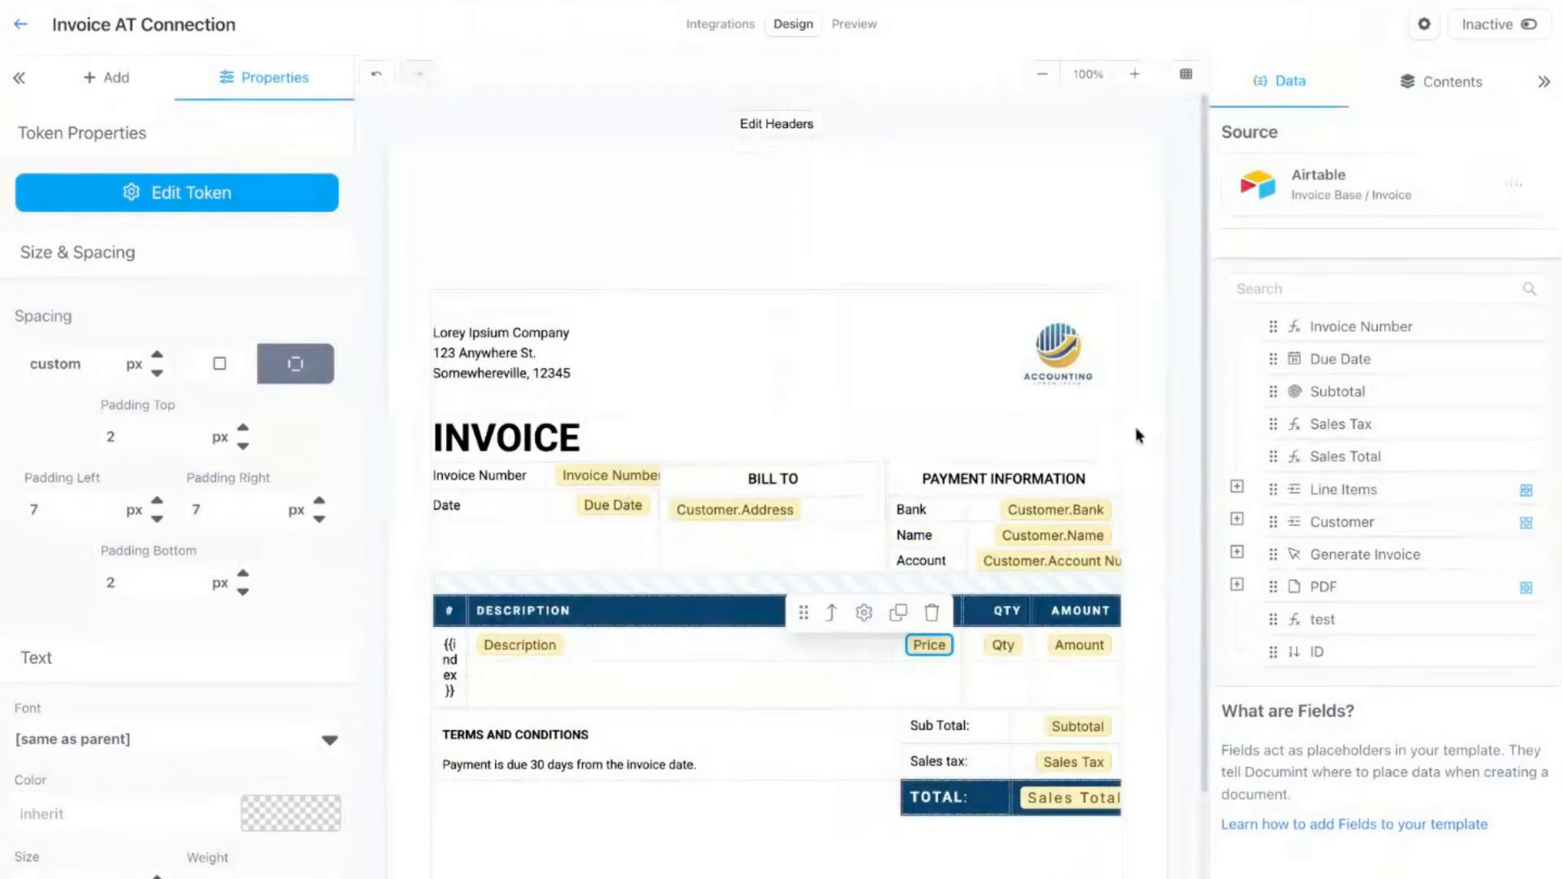
Step: Set the Customer.Address token's text type to Markdown, save it and preview the invoice with Airtable record INV-2026-1
scroll(1126, 449, "down", 3)
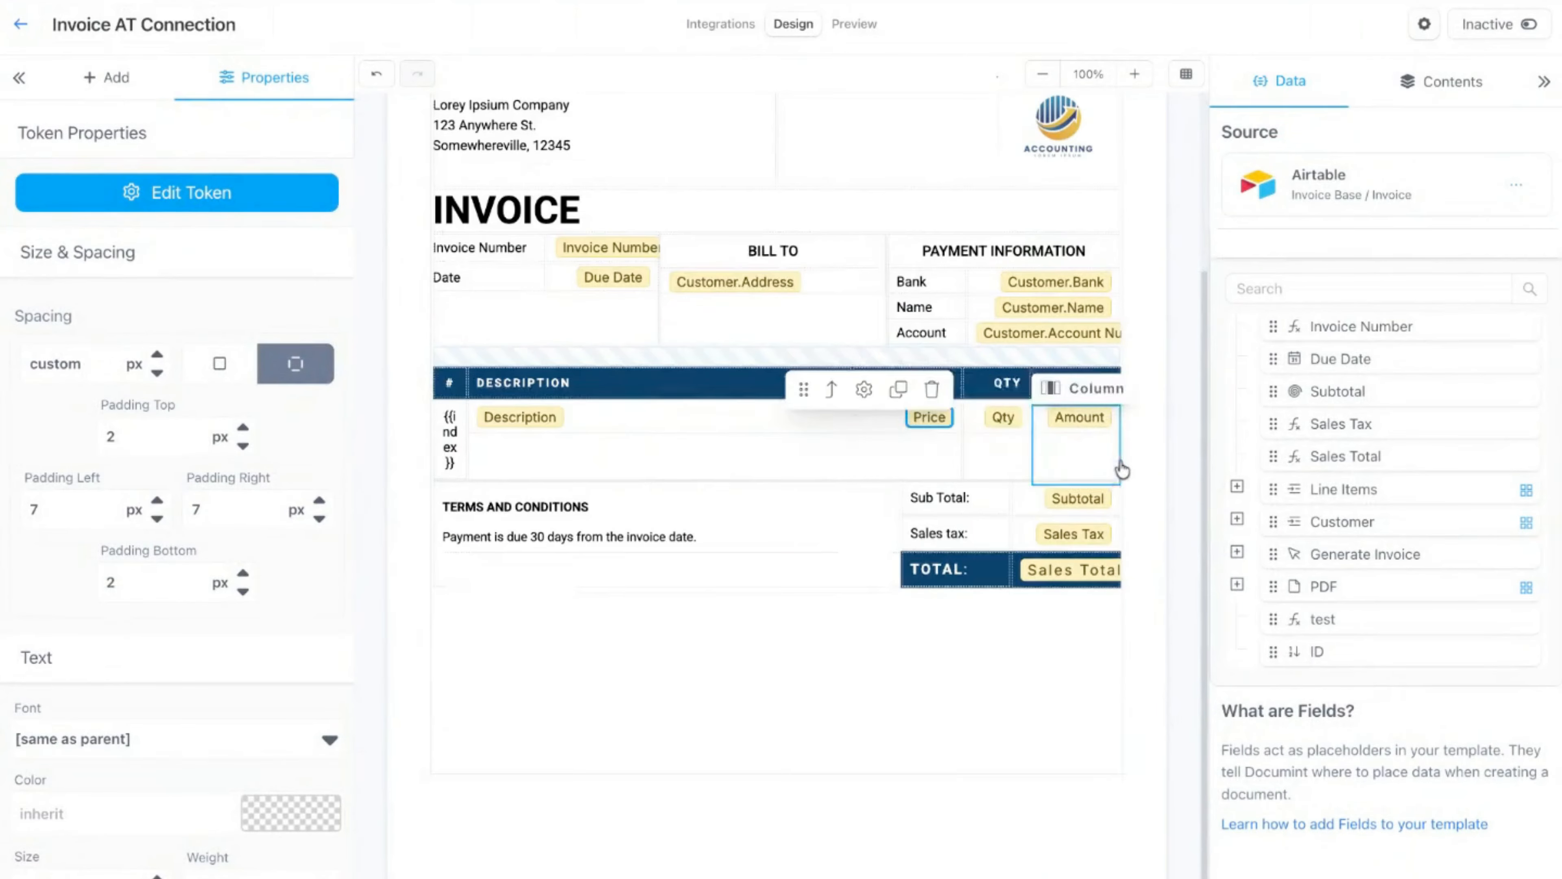
double_click(744, 288)
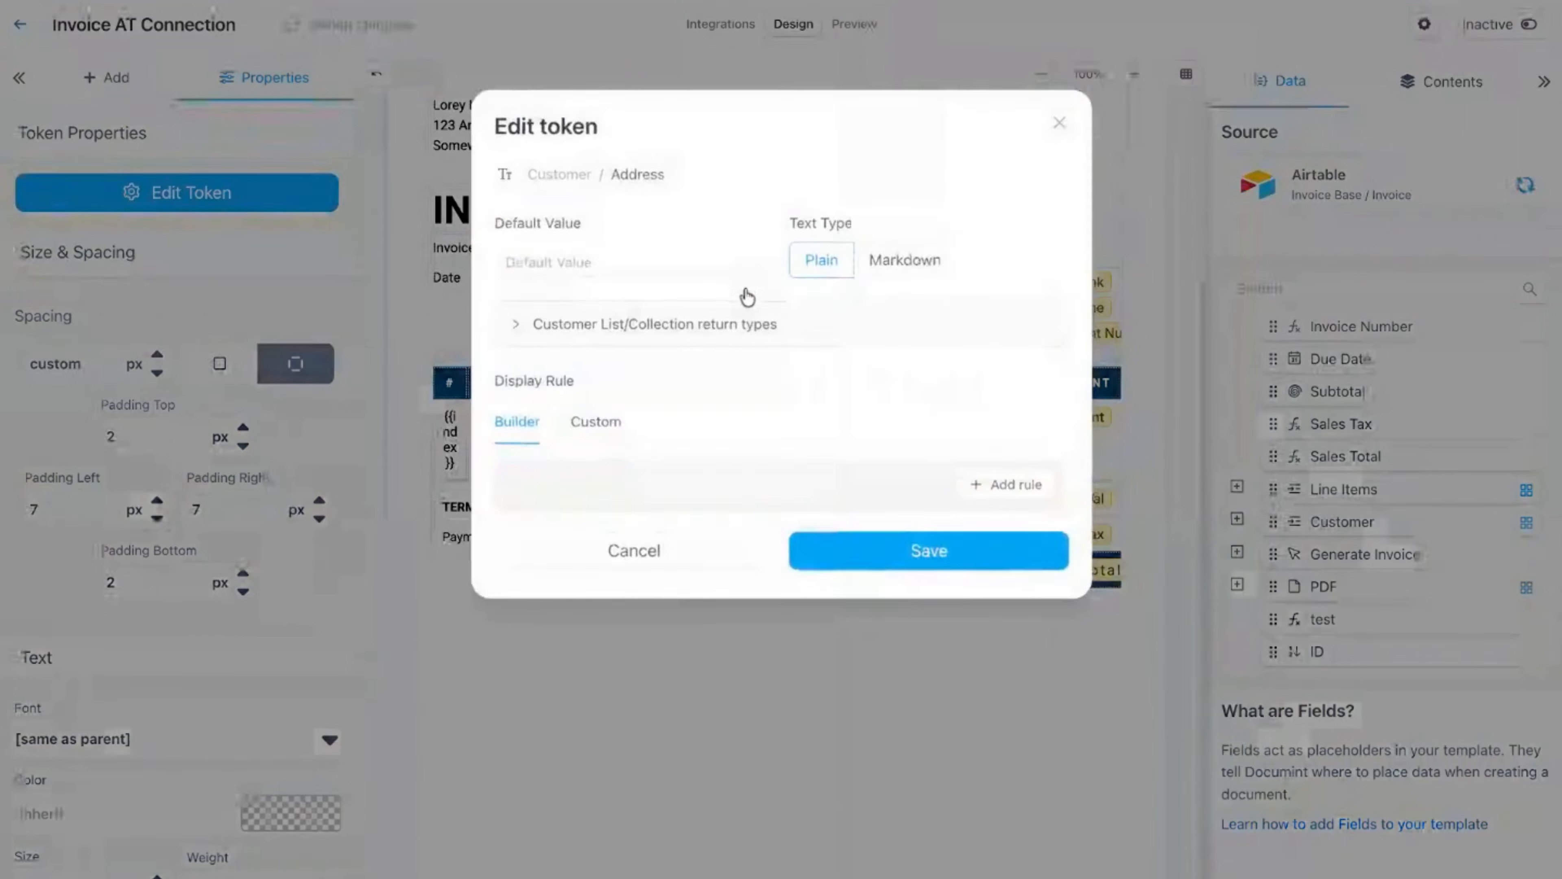
left_click(926, 268)
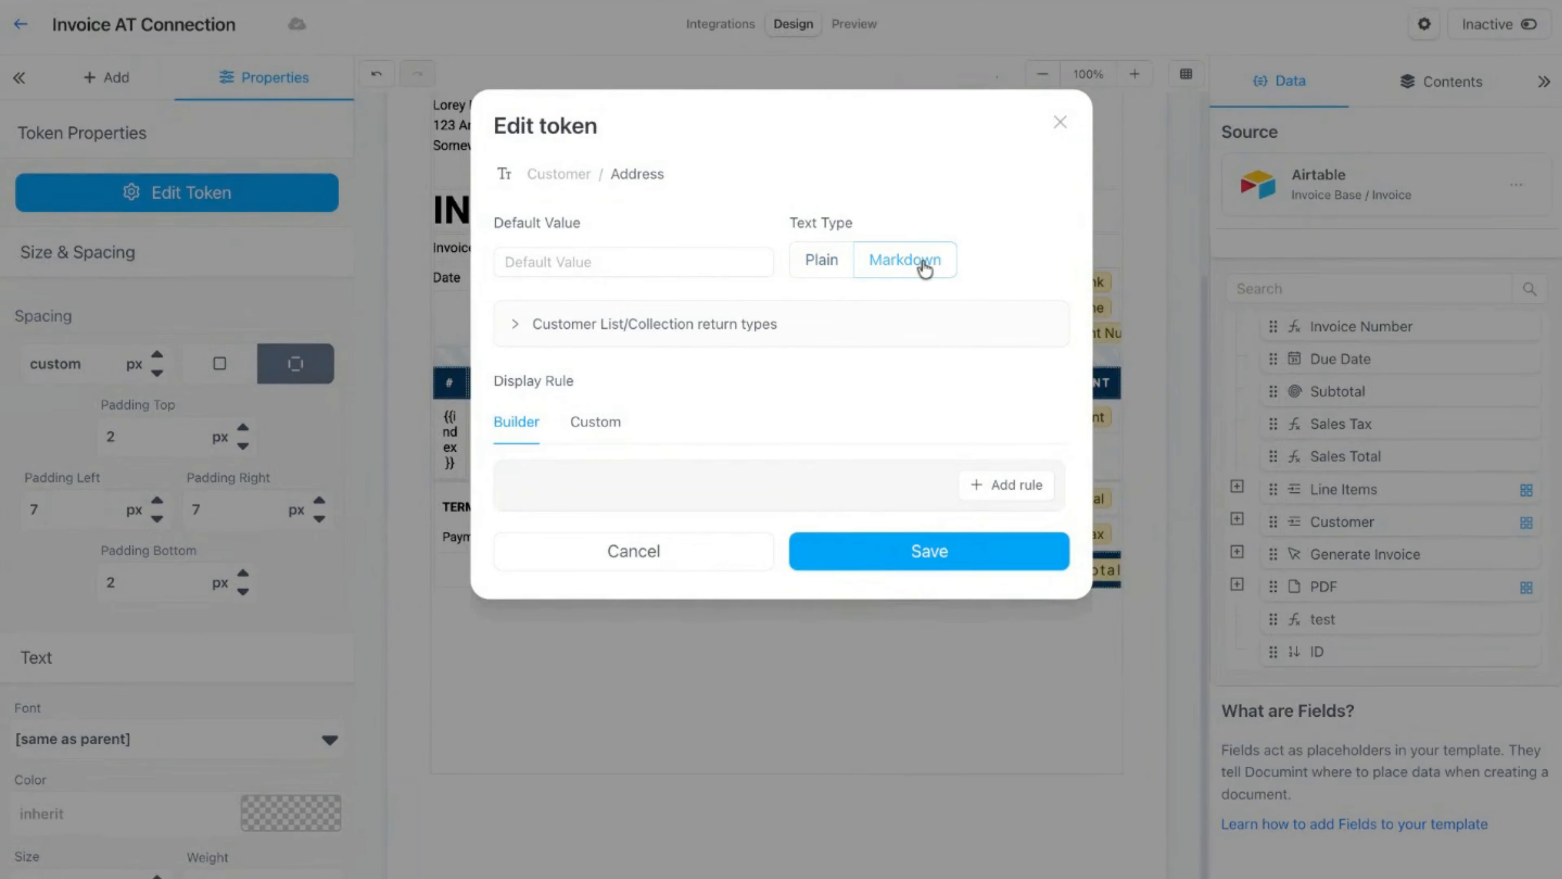
left_click(879, 571)
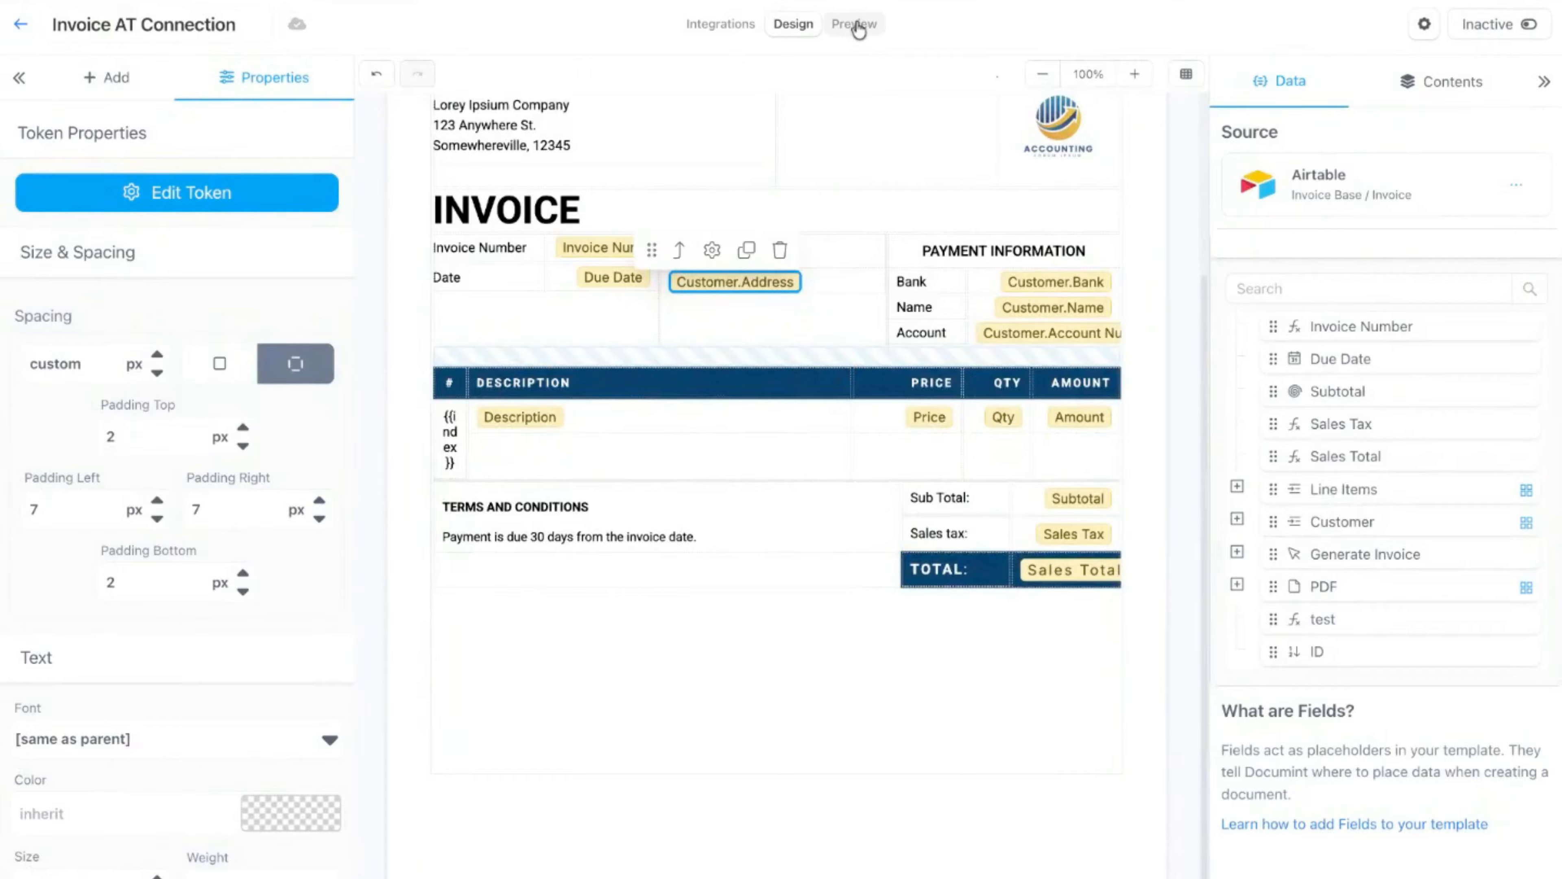
left_click(856, 26)
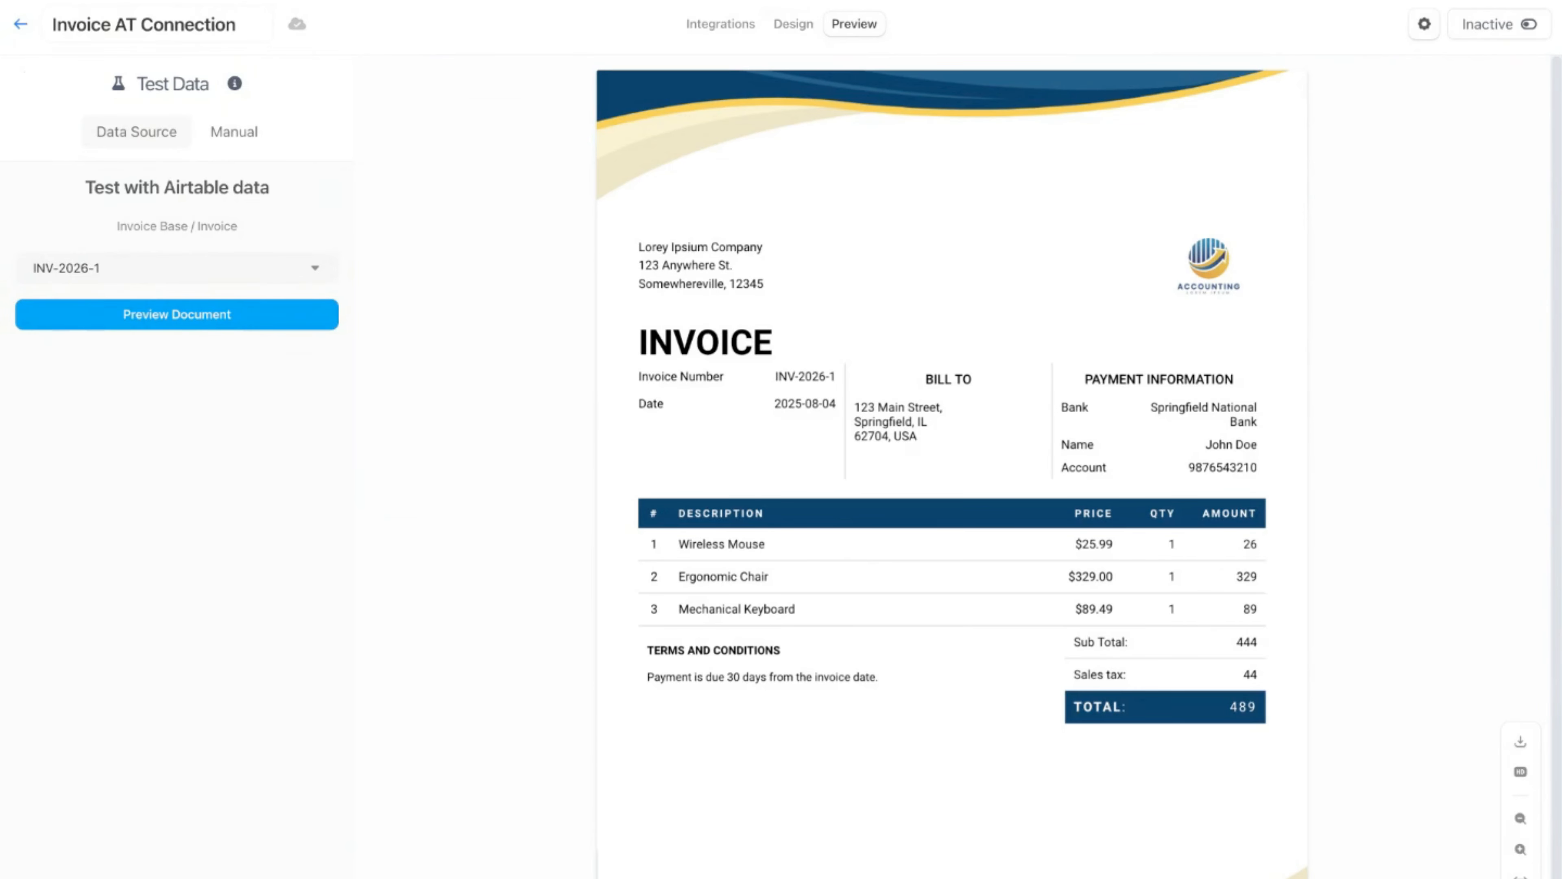
left_click(796, 26)
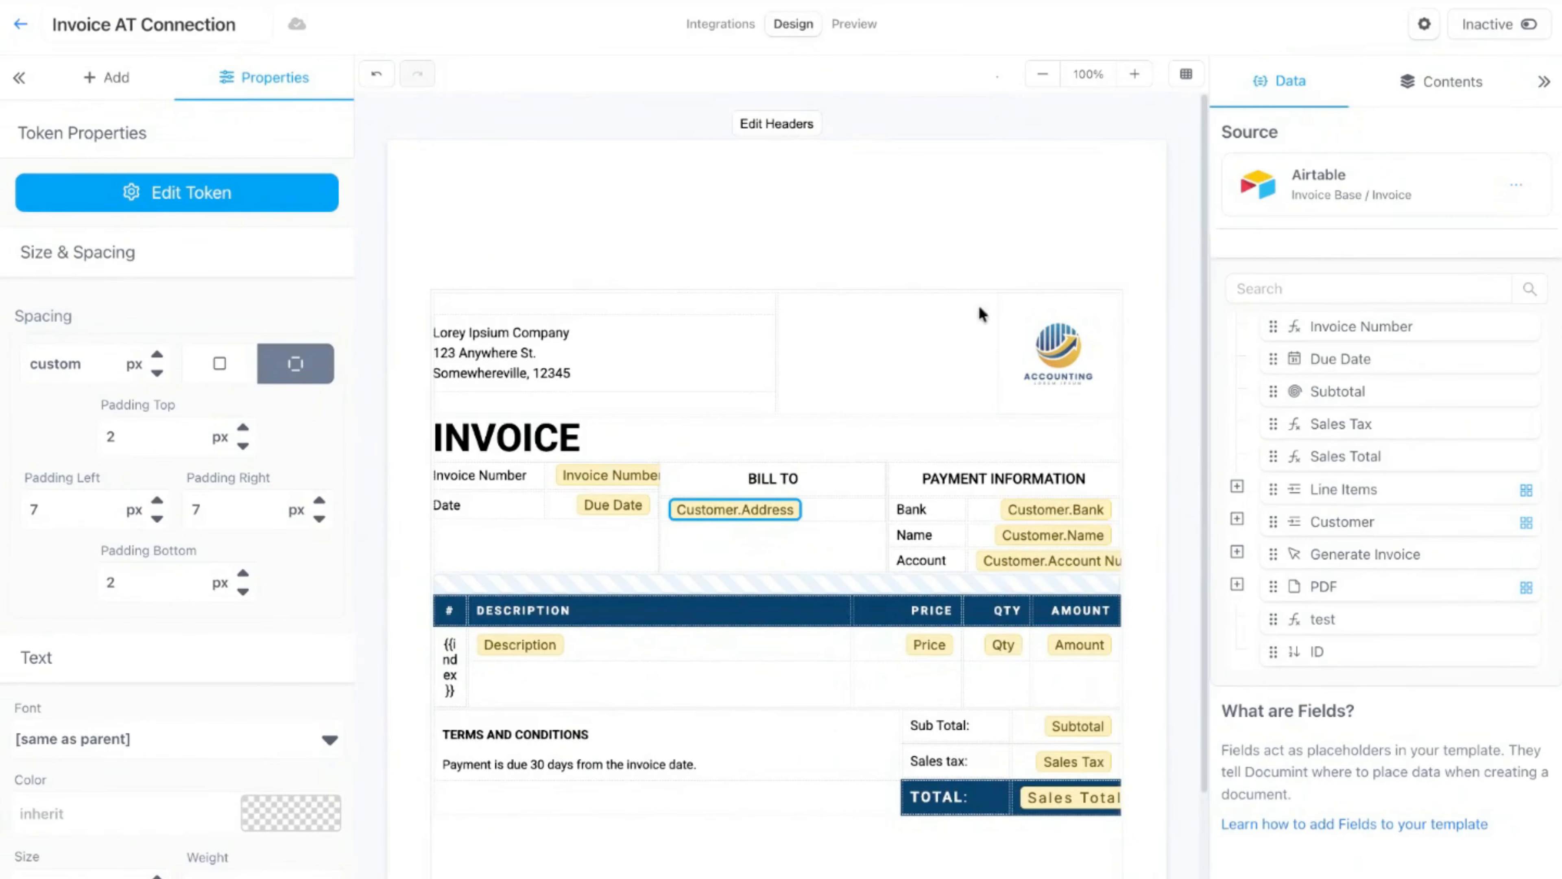
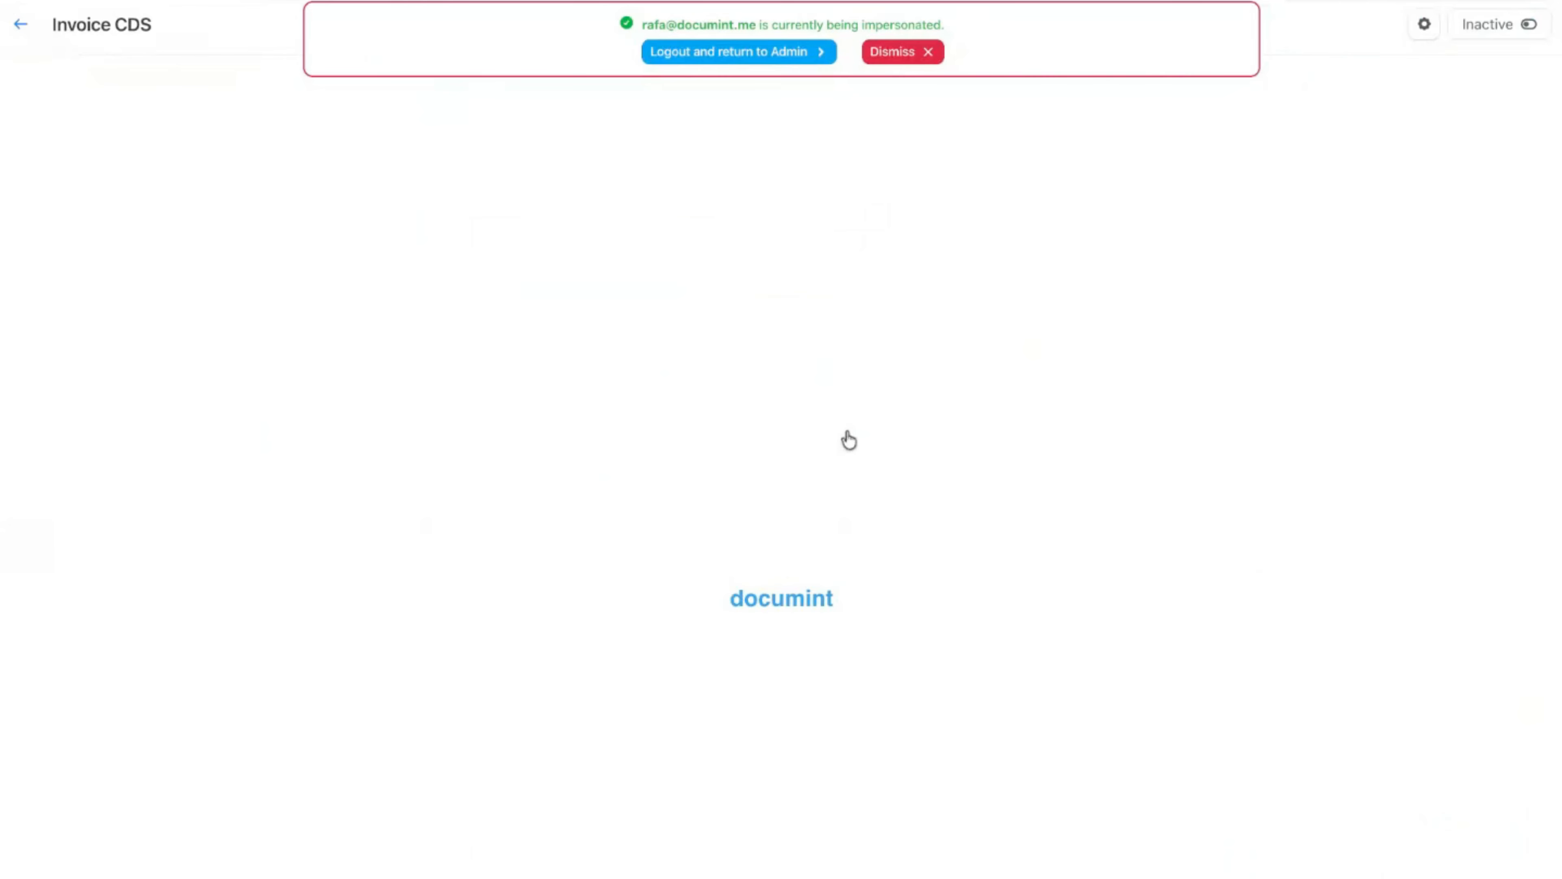
Step: In the Invoice CDS template, place the line_items description field in a new row below the Included line and select its token
left_click(892, 55)
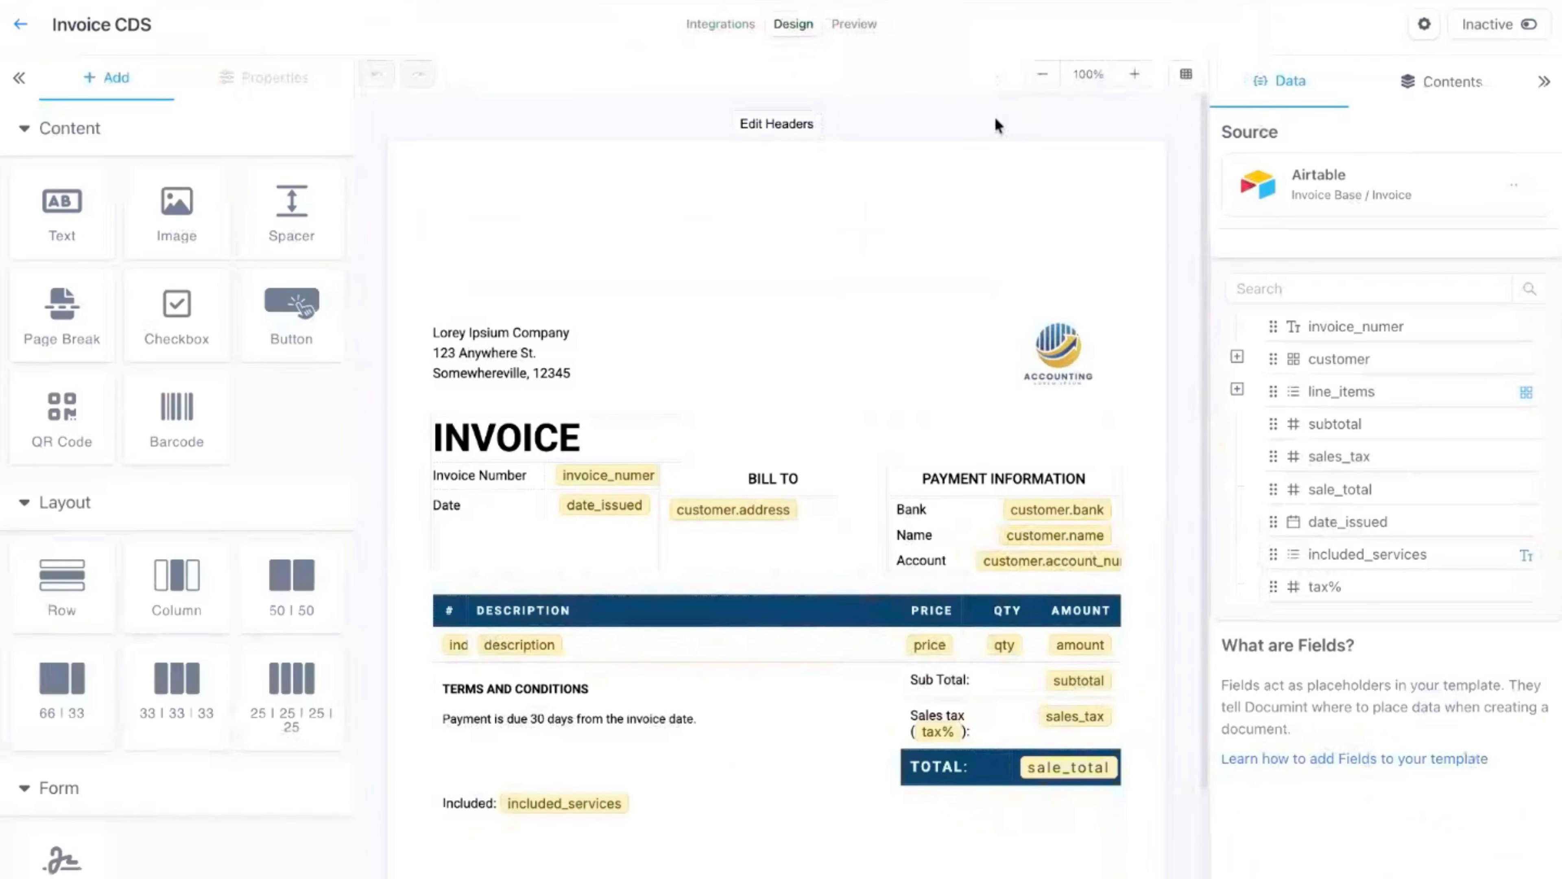
scroll(775, 431, "down", 4)
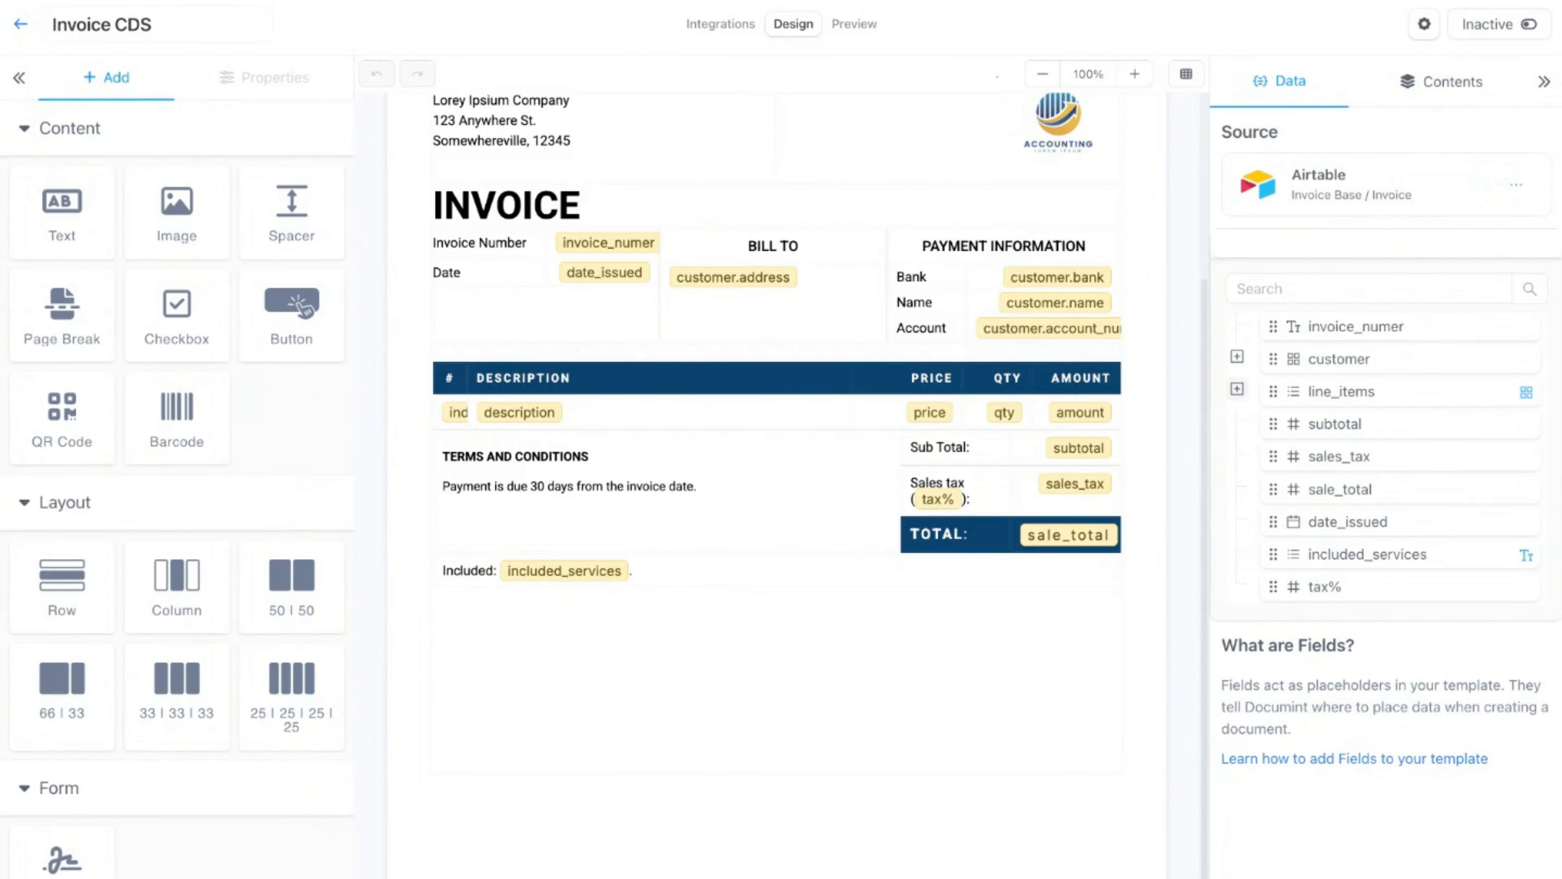
left_click(1236, 389)
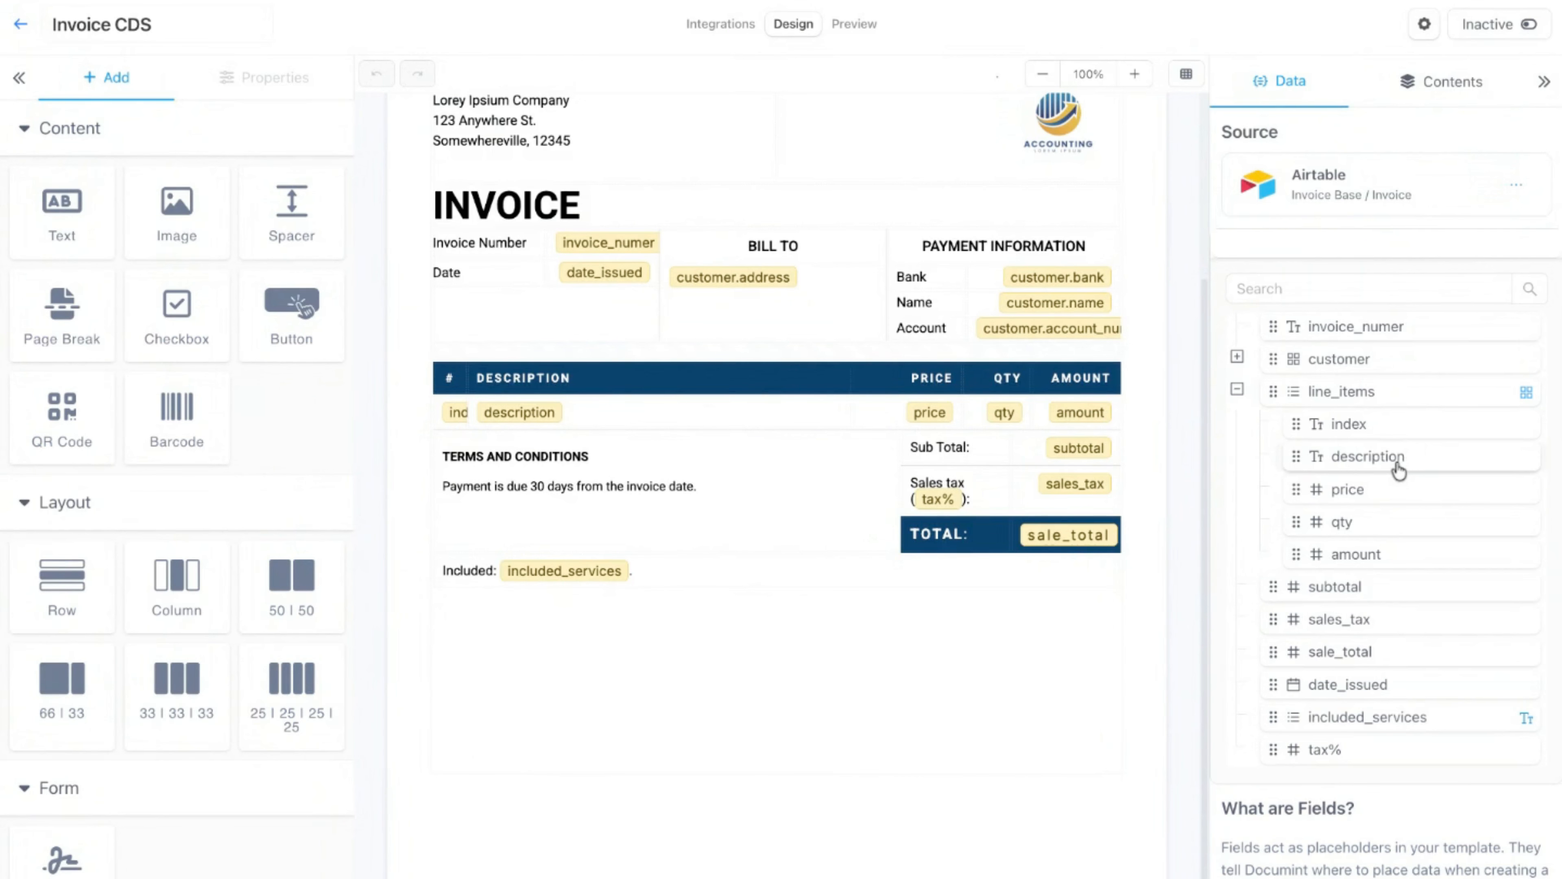
left_click_drag(1397, 469, 520, 609)
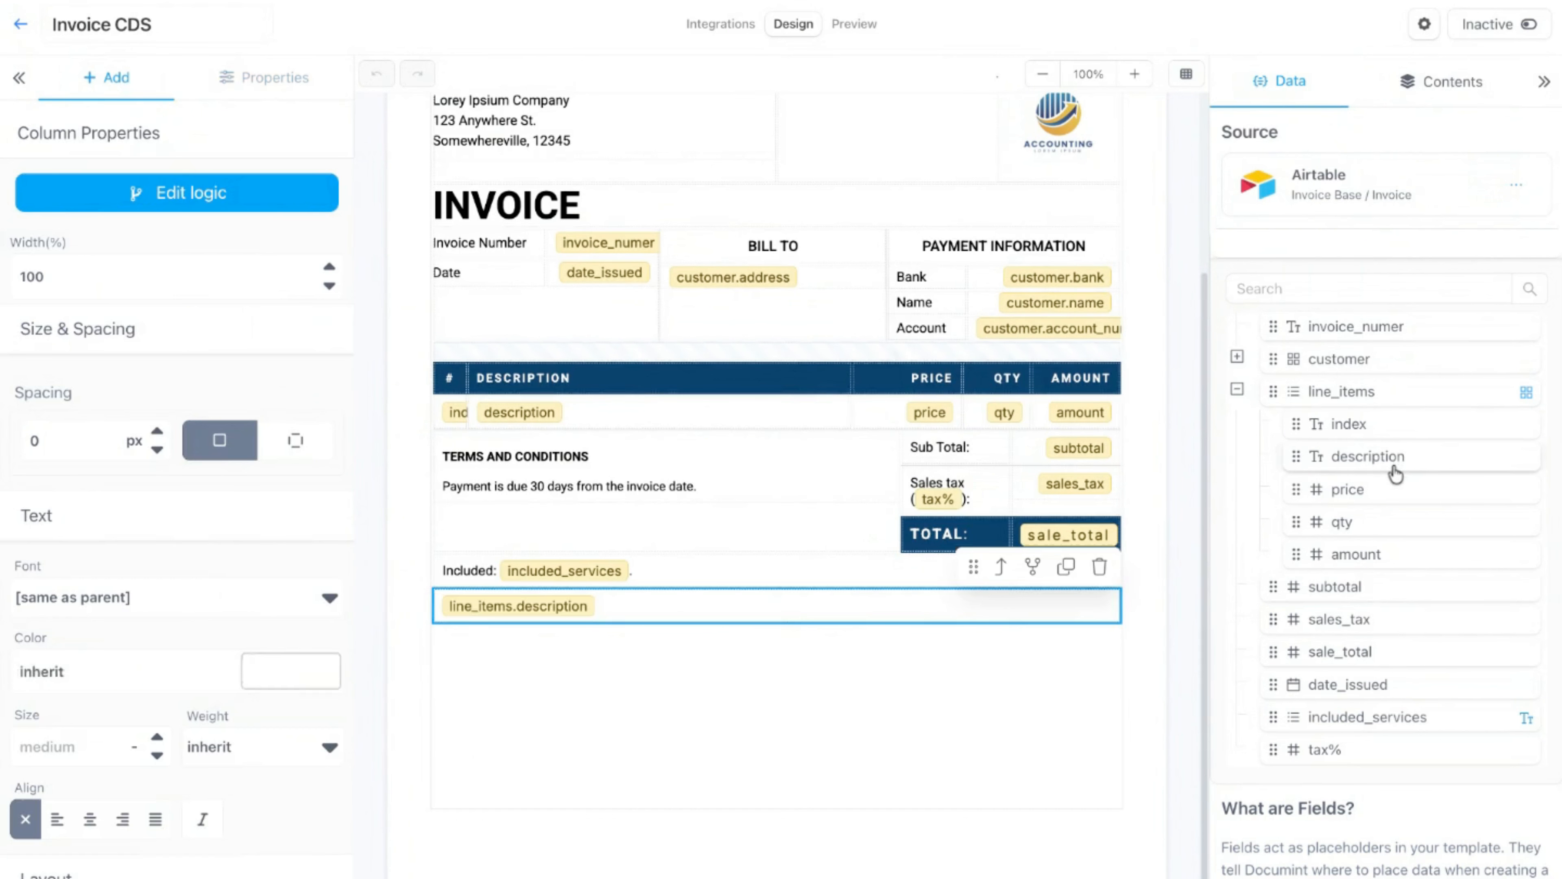
left_click(516, 607)
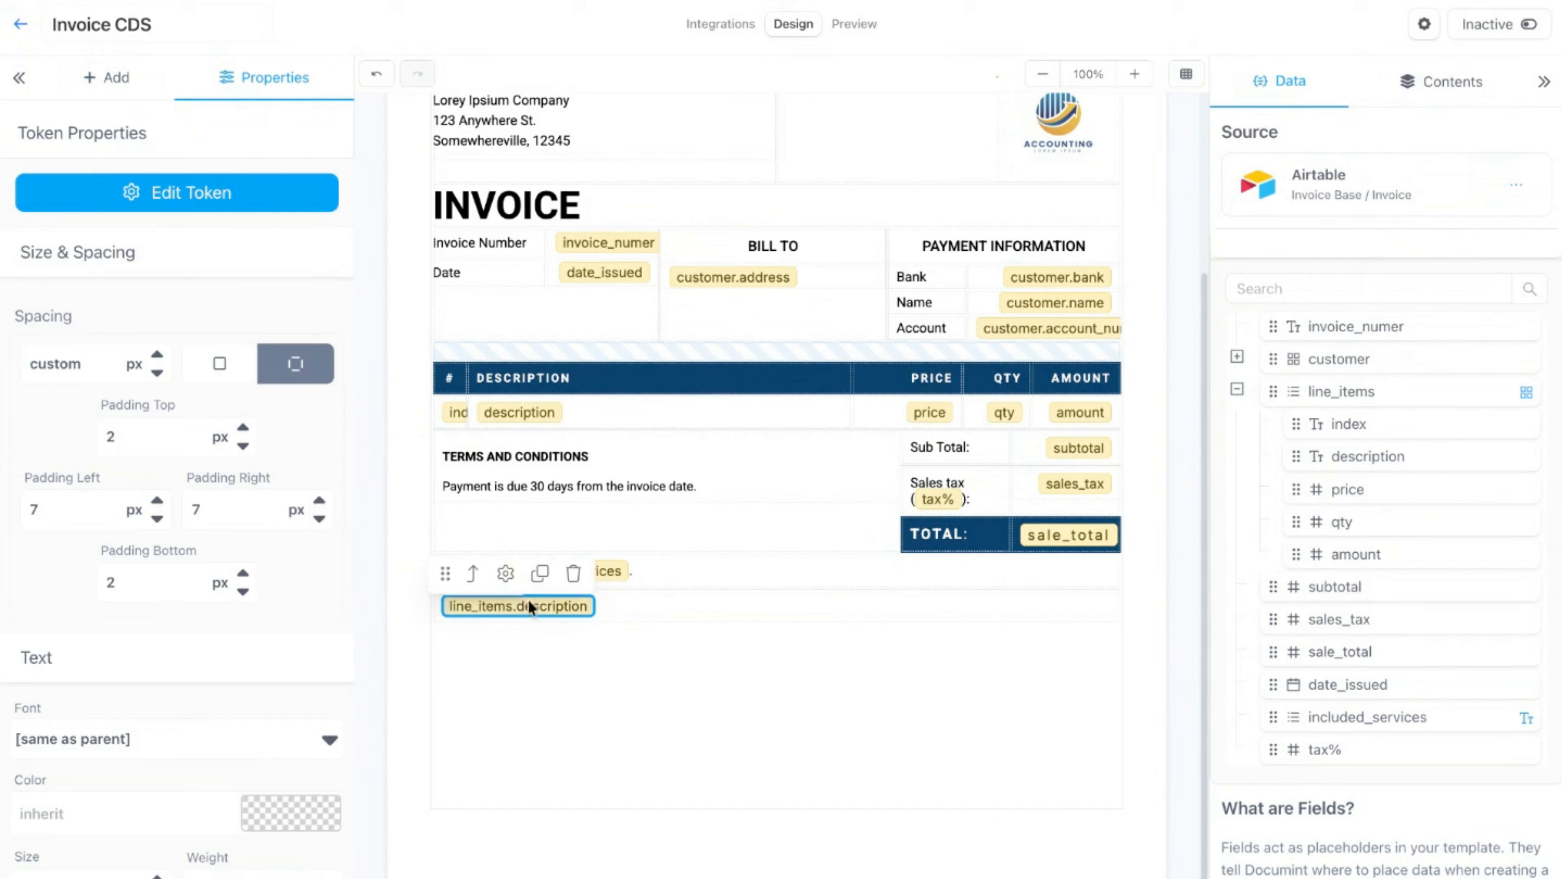
Step: Check the line_items.description token's list return types, keep it on First, save it and preview the invoice
left_click(505, 576)
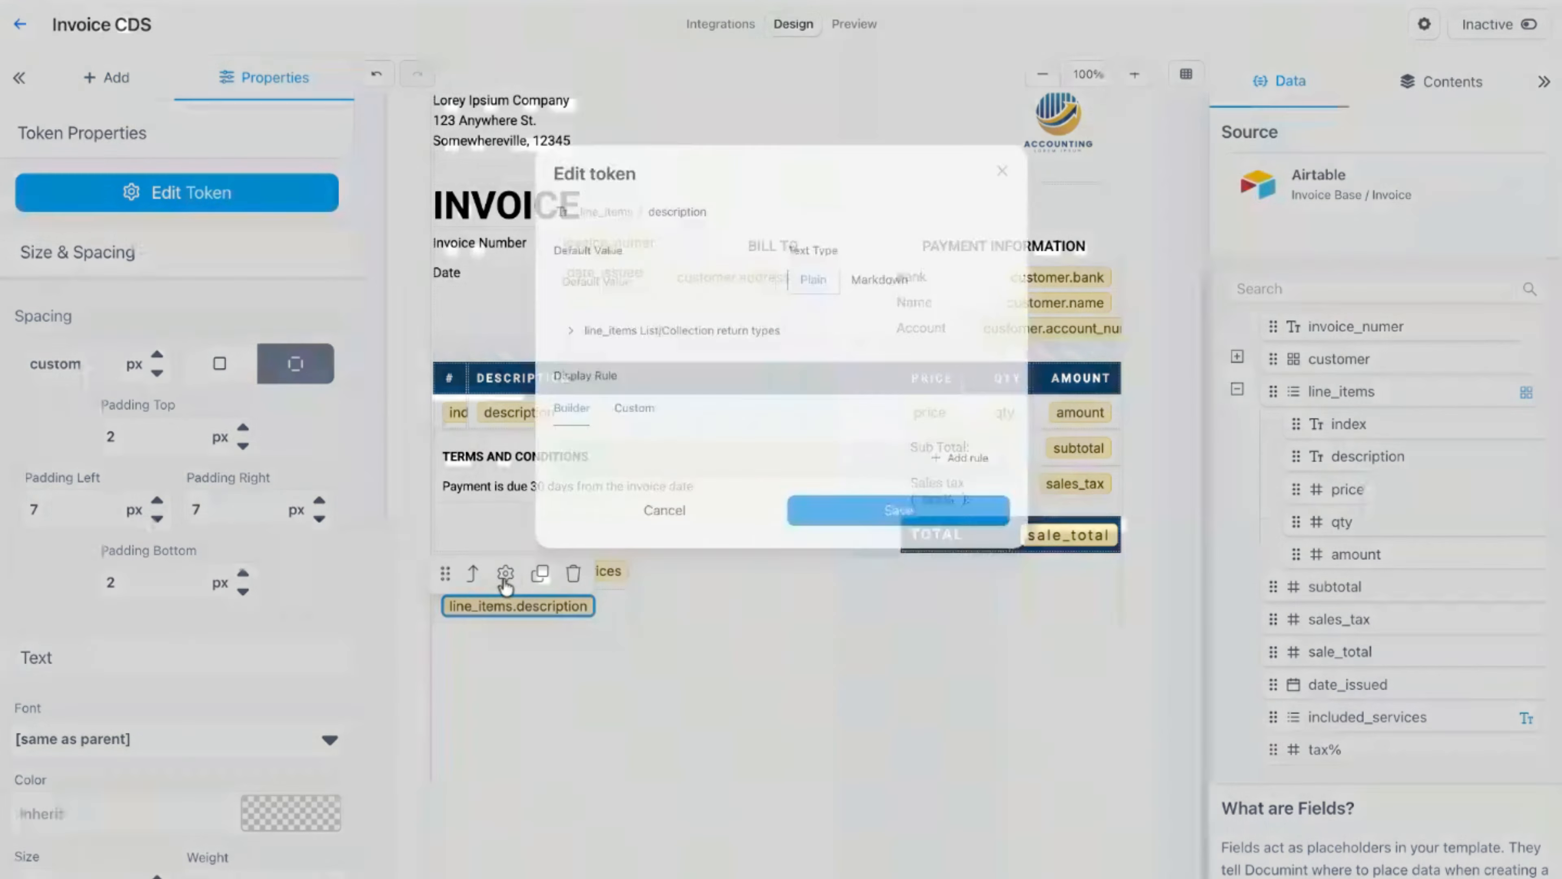
left_click(520, 325)
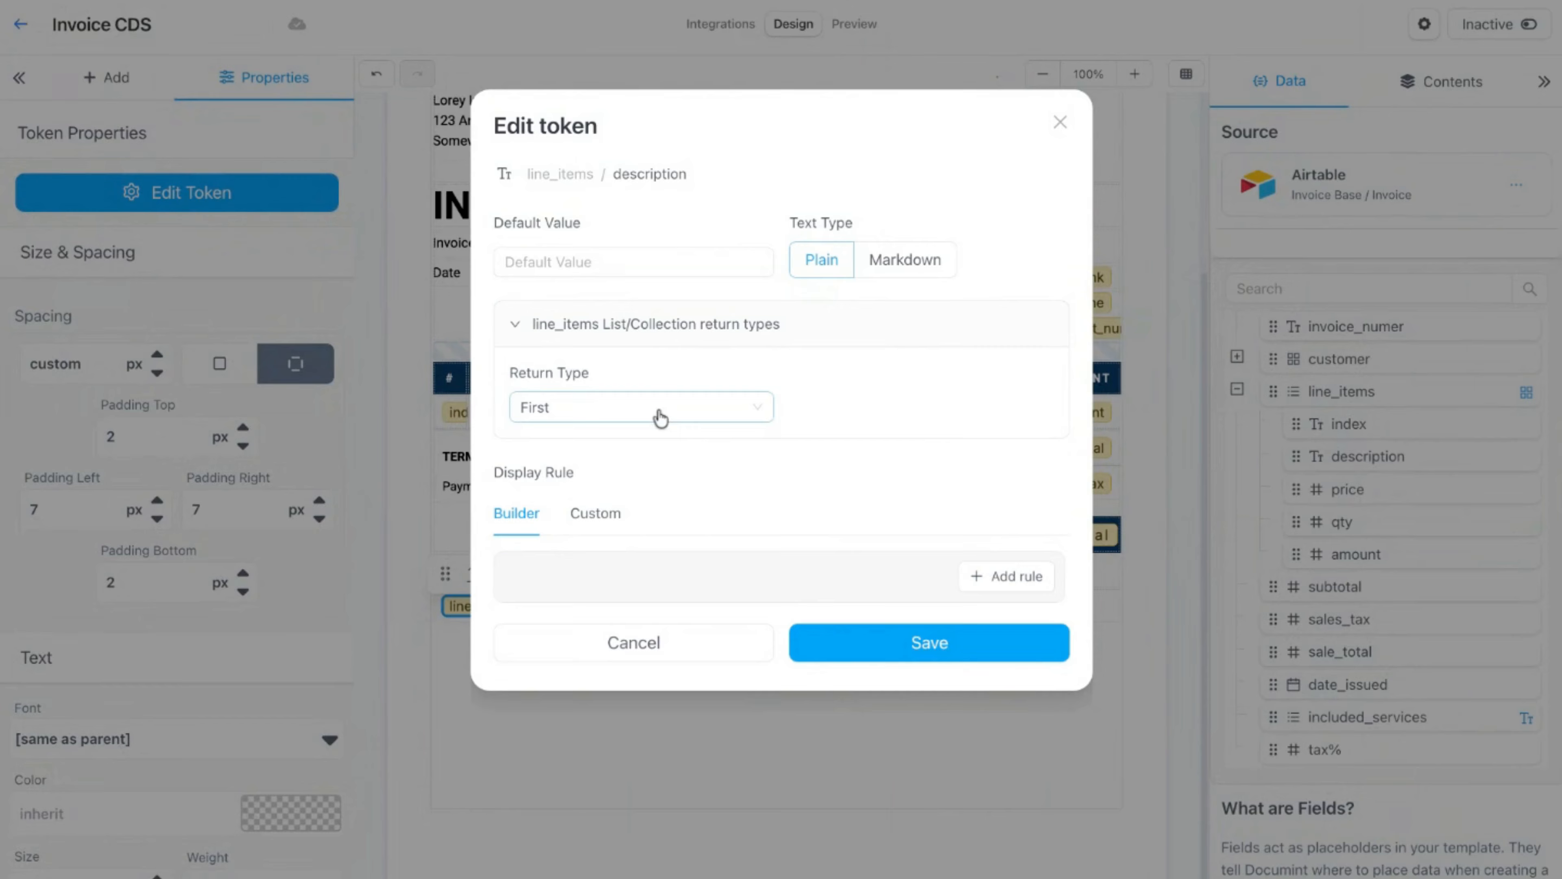
left_click(609, 417)
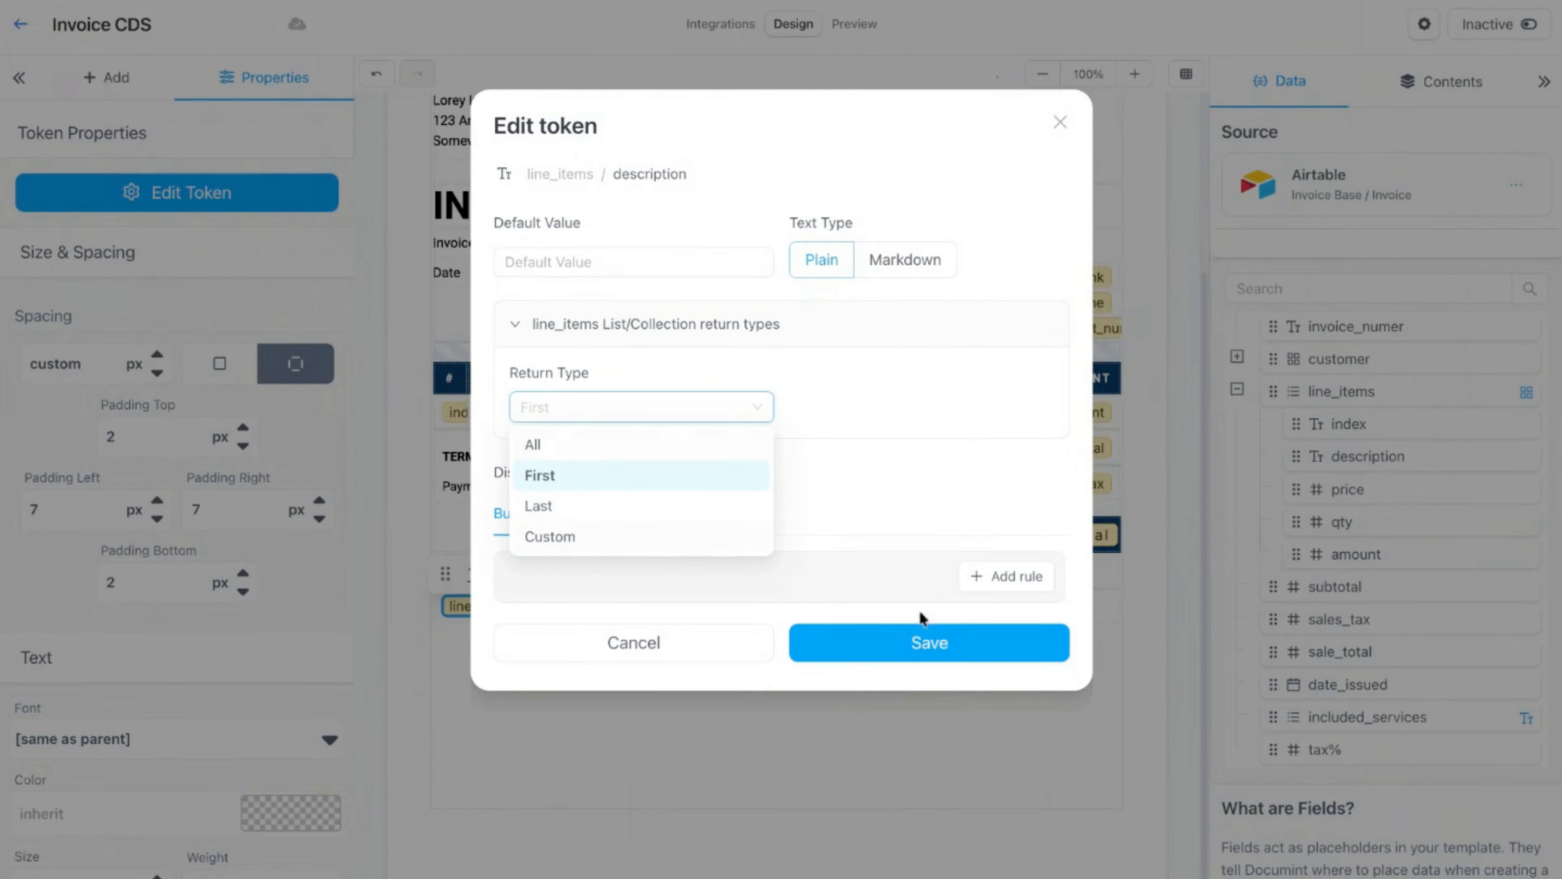
left_click(939, 644)
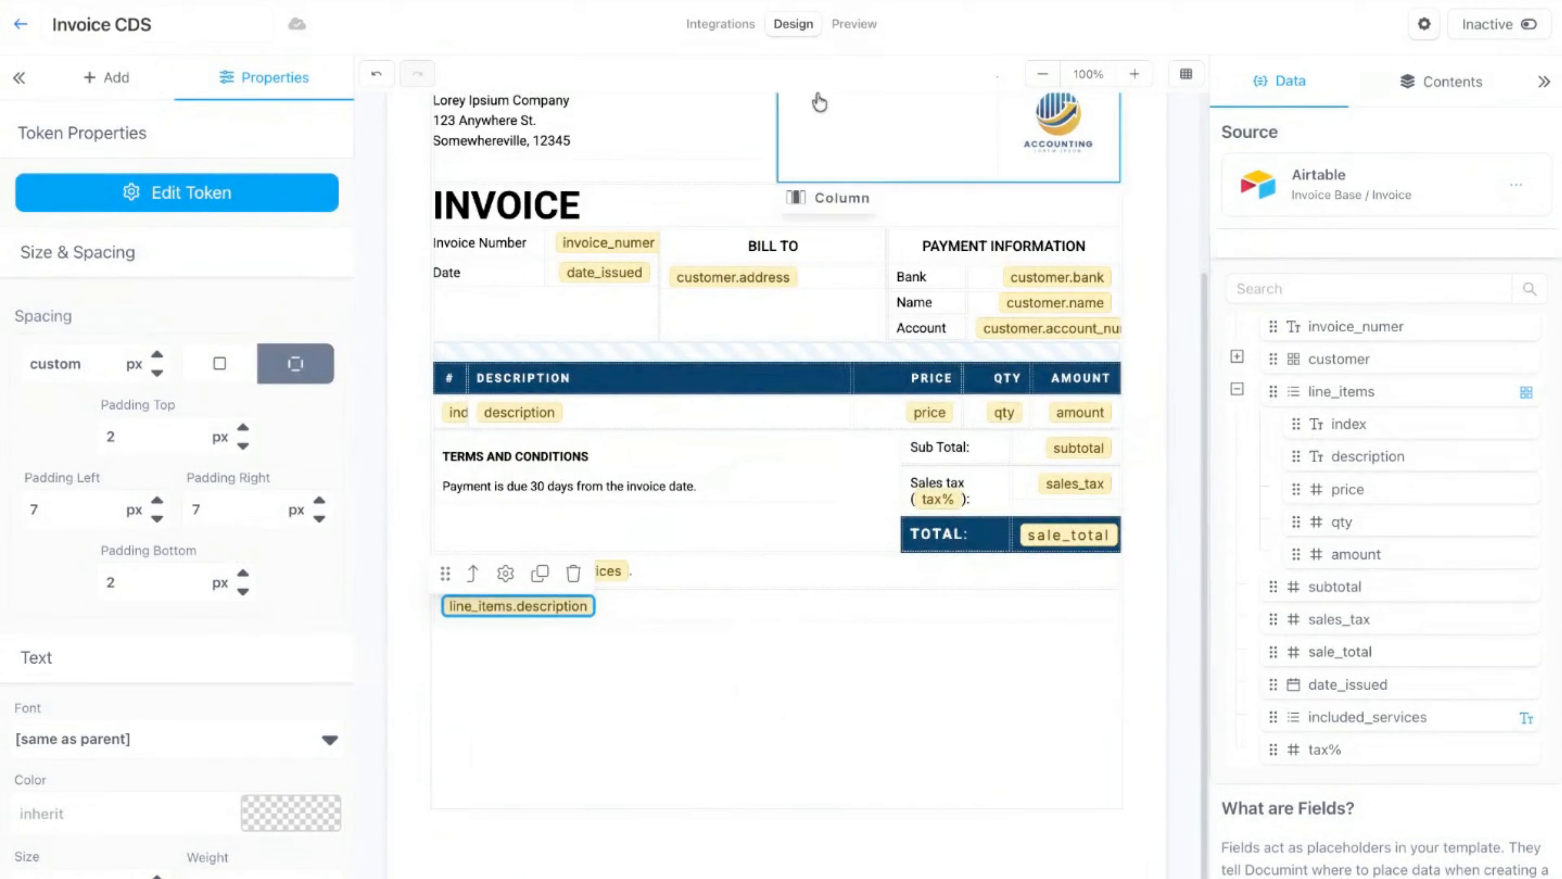
left_click(856, 25)
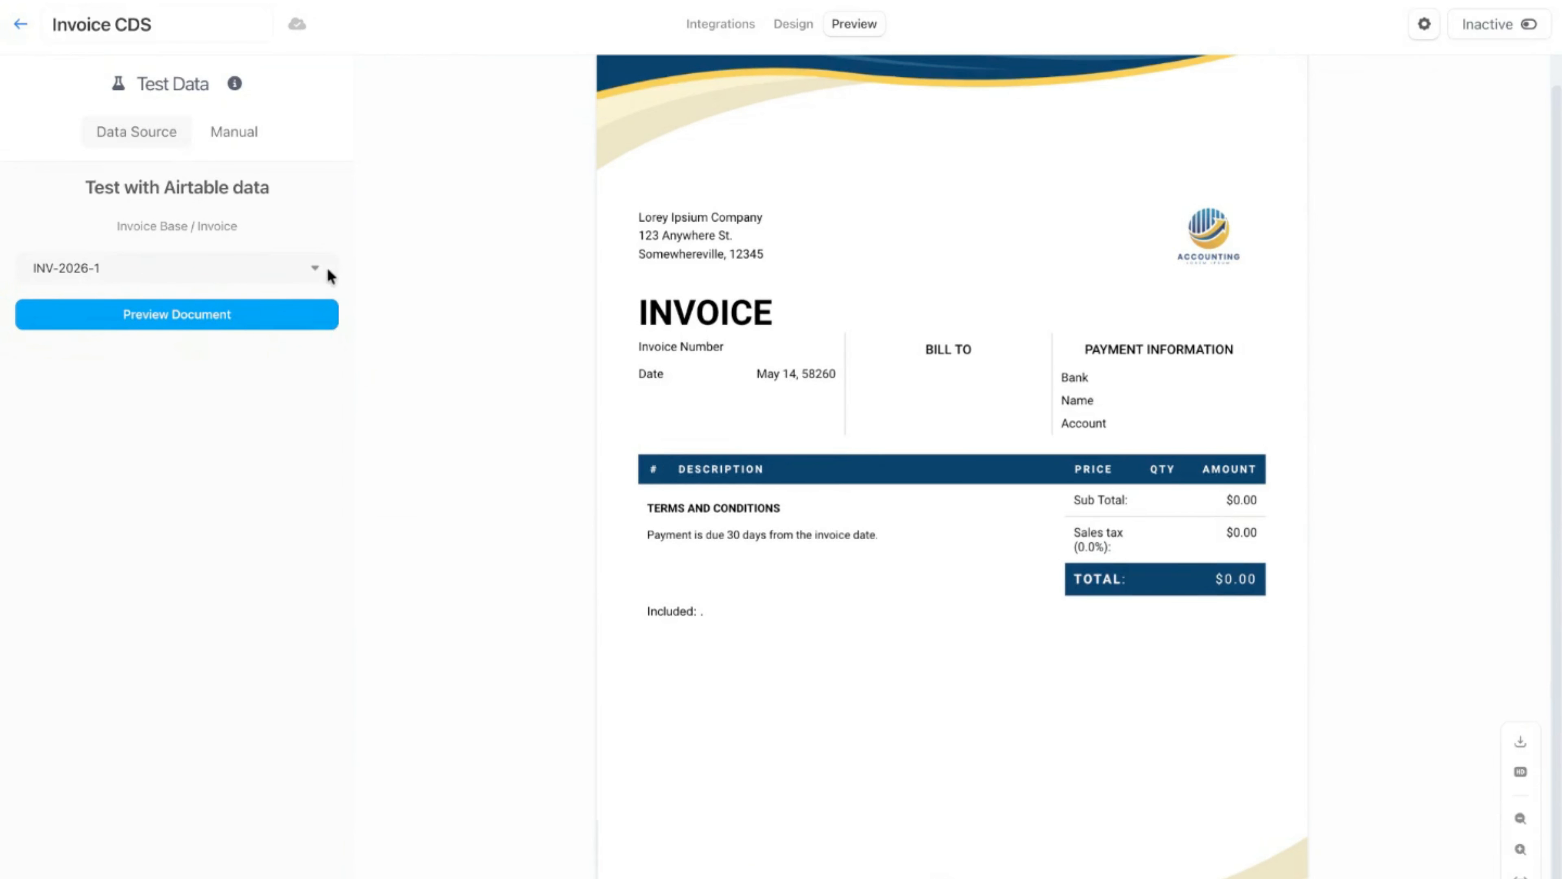
Step: Return to the design, dismiss the impersonation notice and preview the invoice with the Custom Data Source
left_click(793, 24)
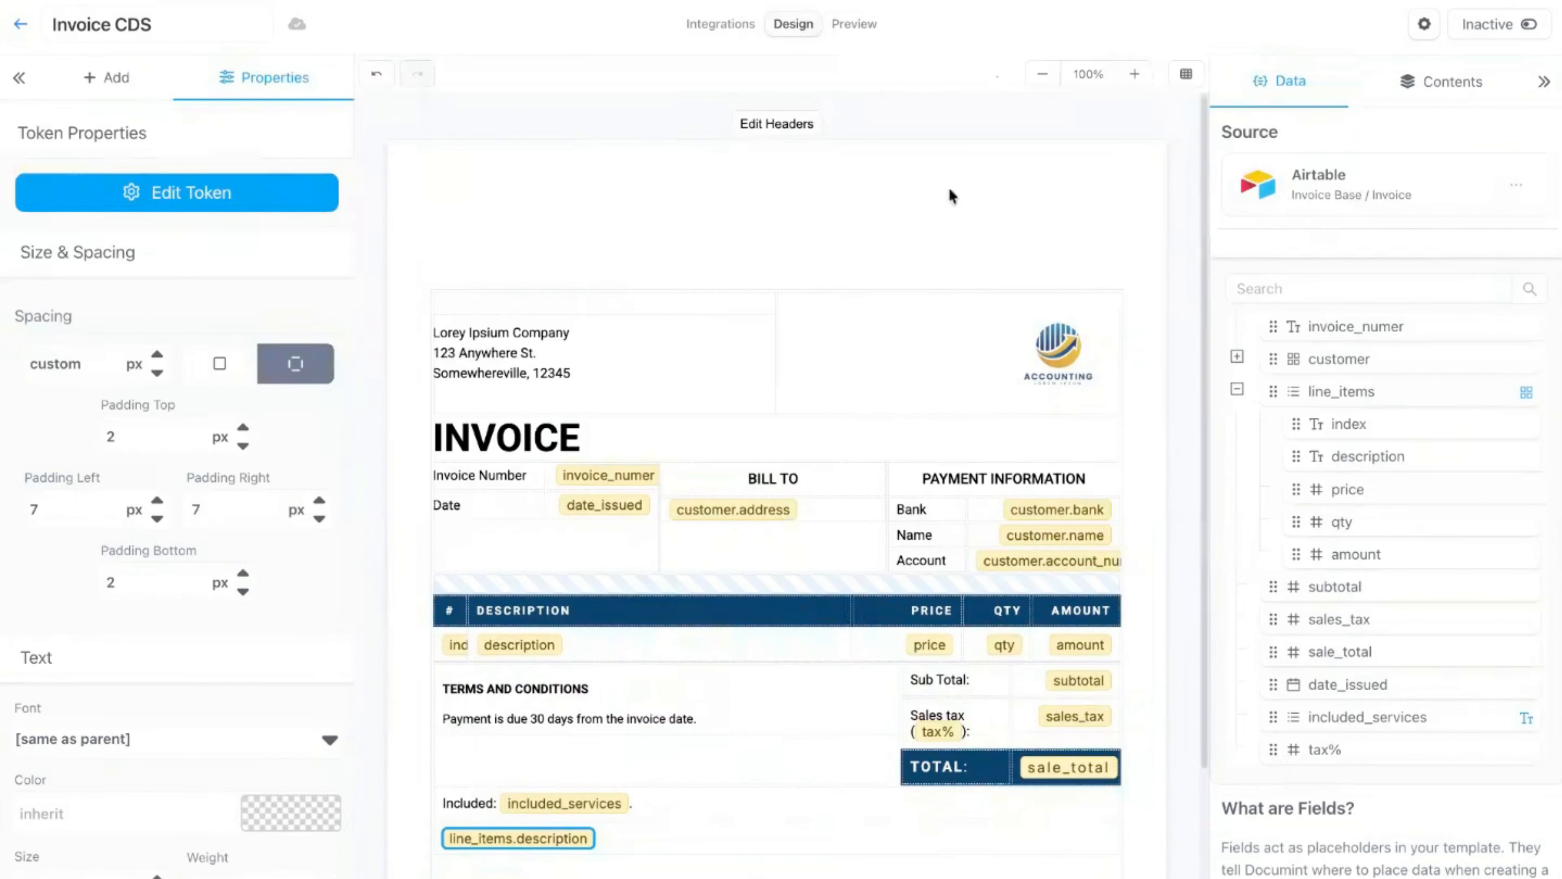
left_click(1112, 180)
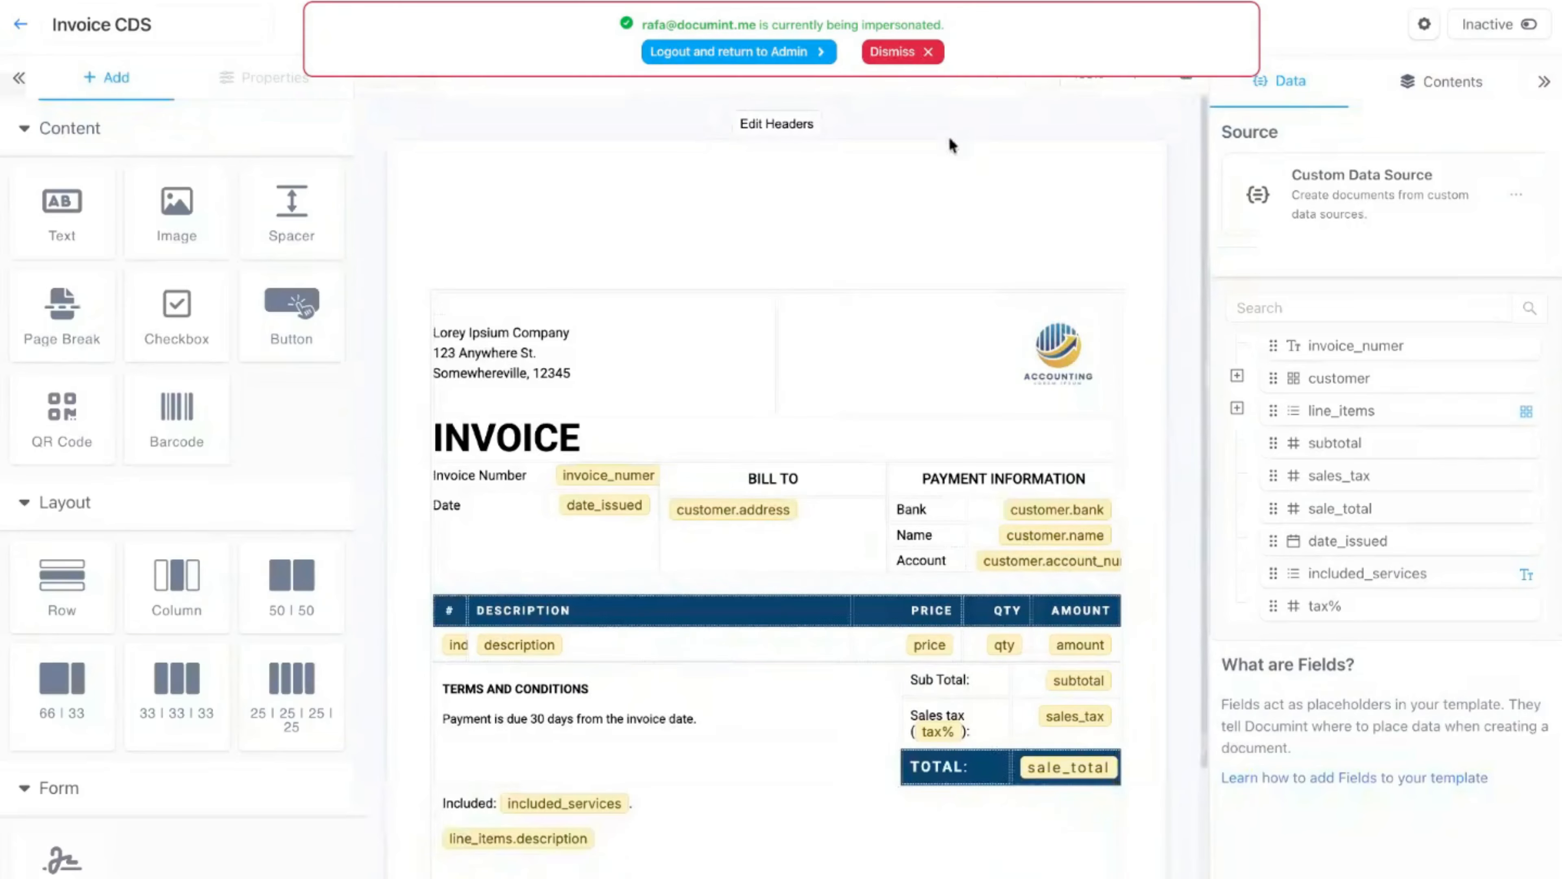
left_click(889, 53)
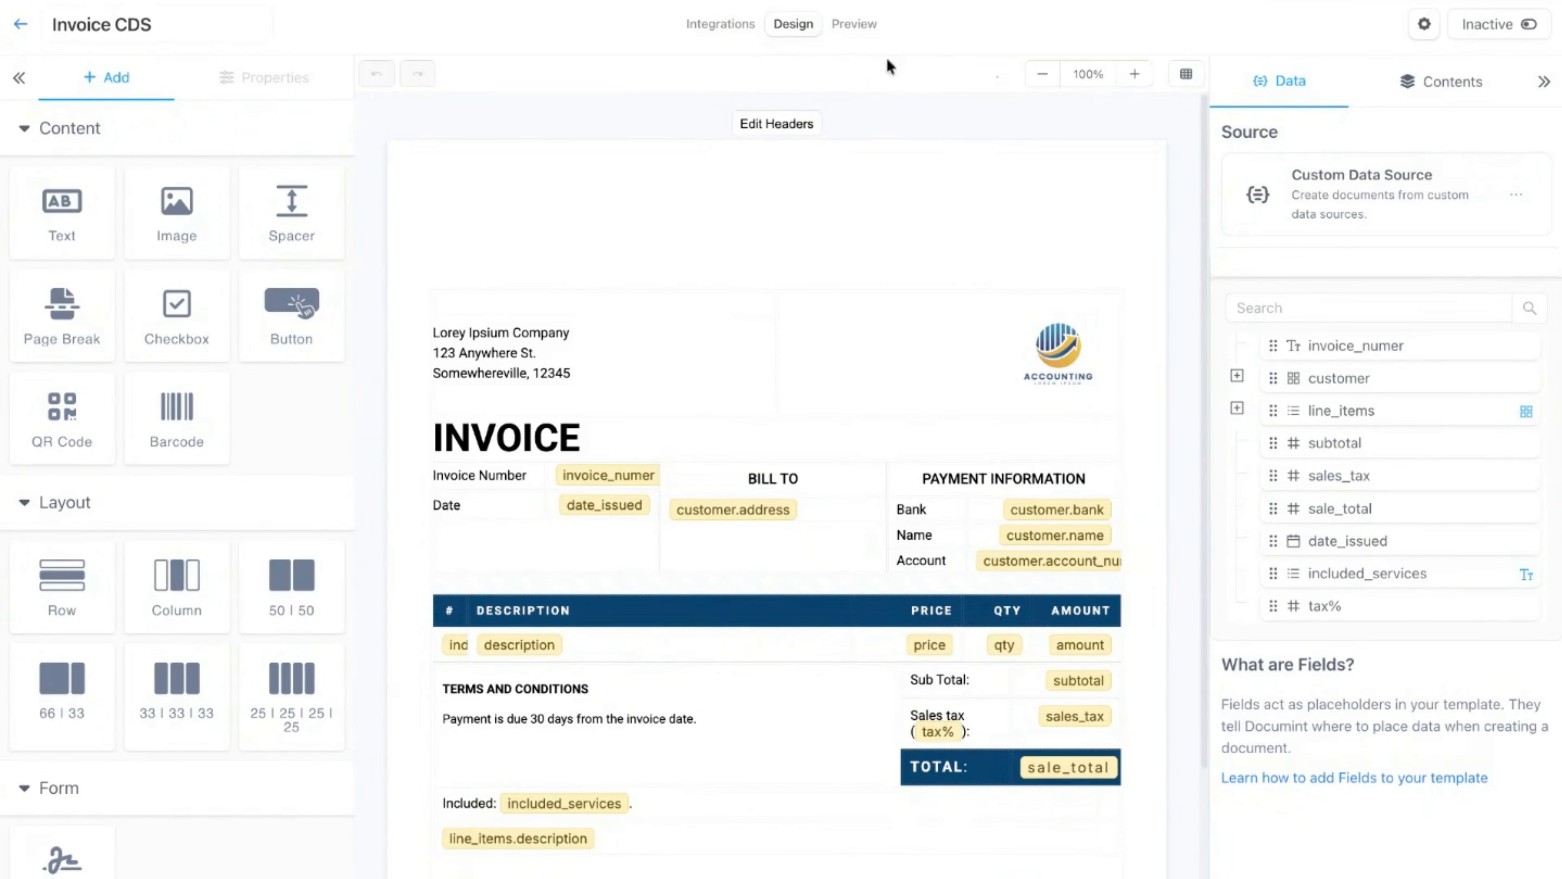
left_click(851, 28)
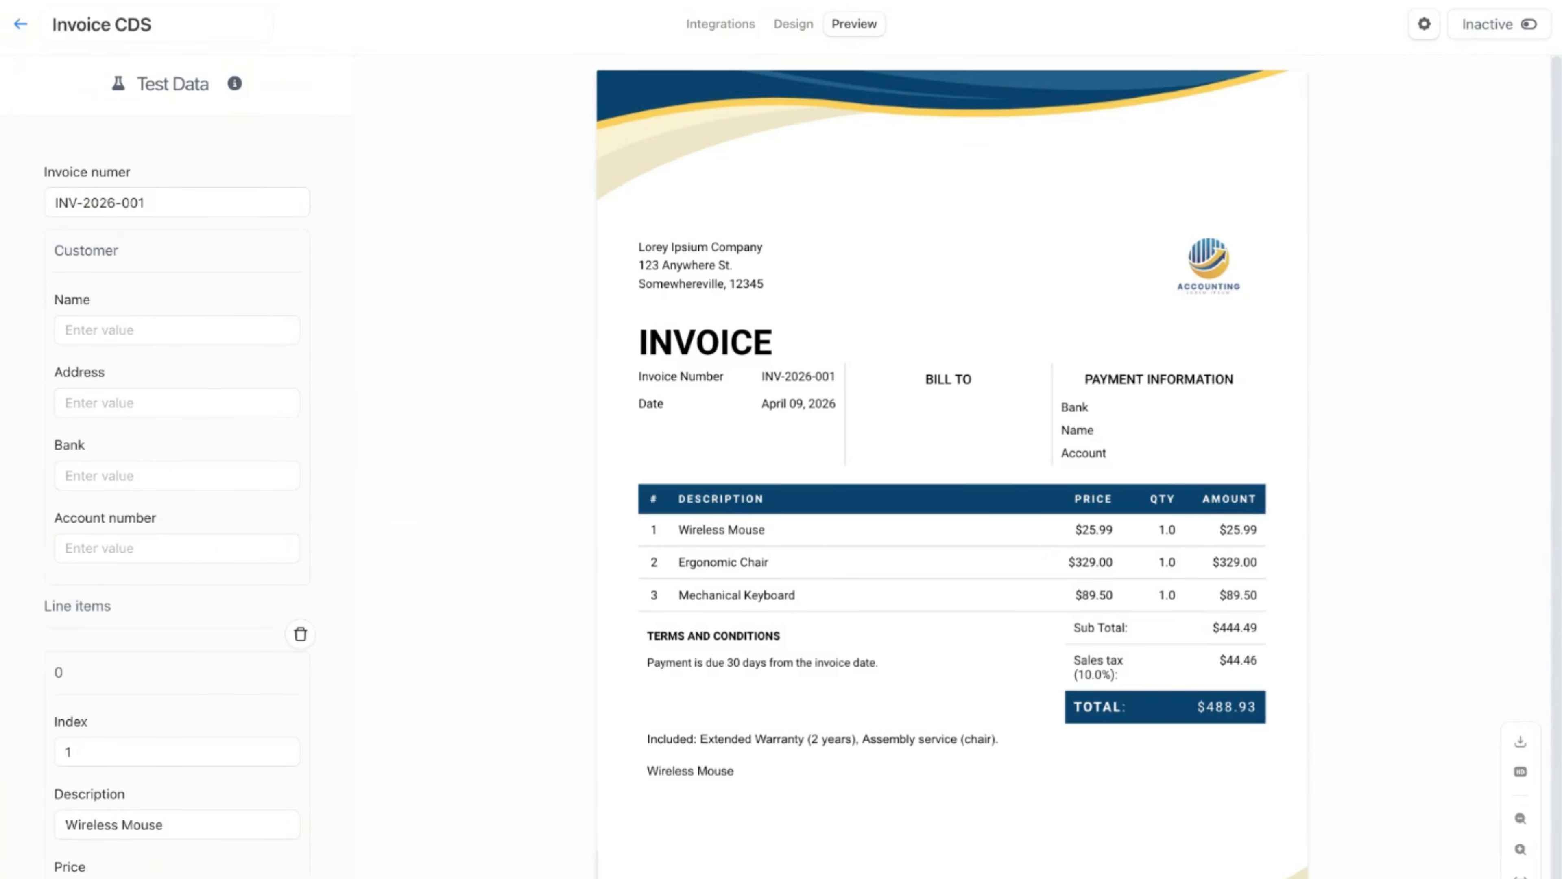
scroll(952, 467, "down", 1)
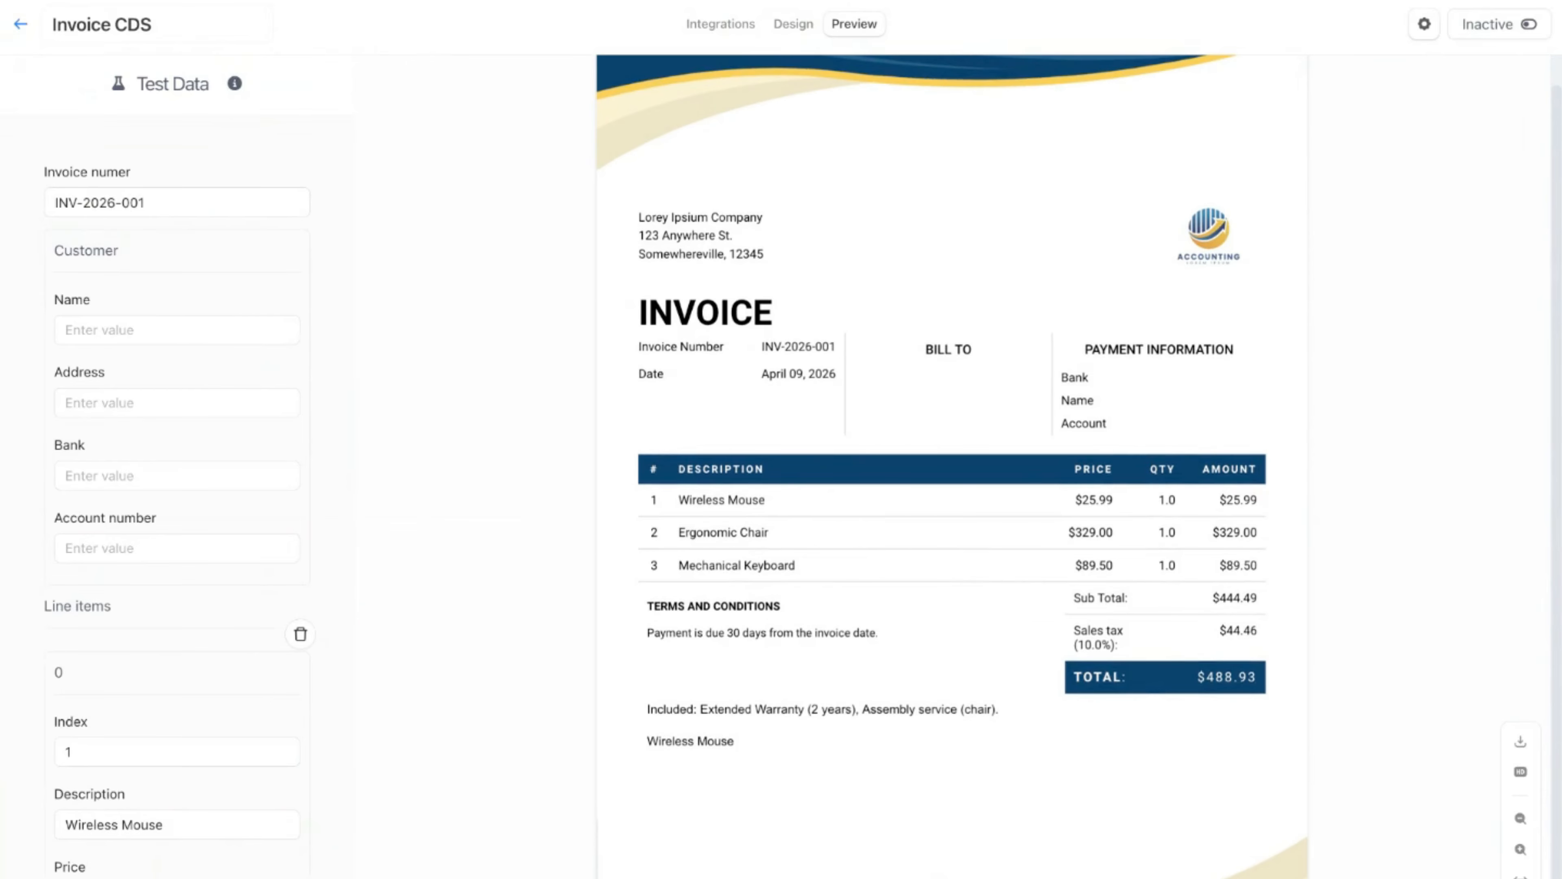
Step: Set the line_items.description token's return type to Last, save it and preview the invoice
left_click(794, 23)
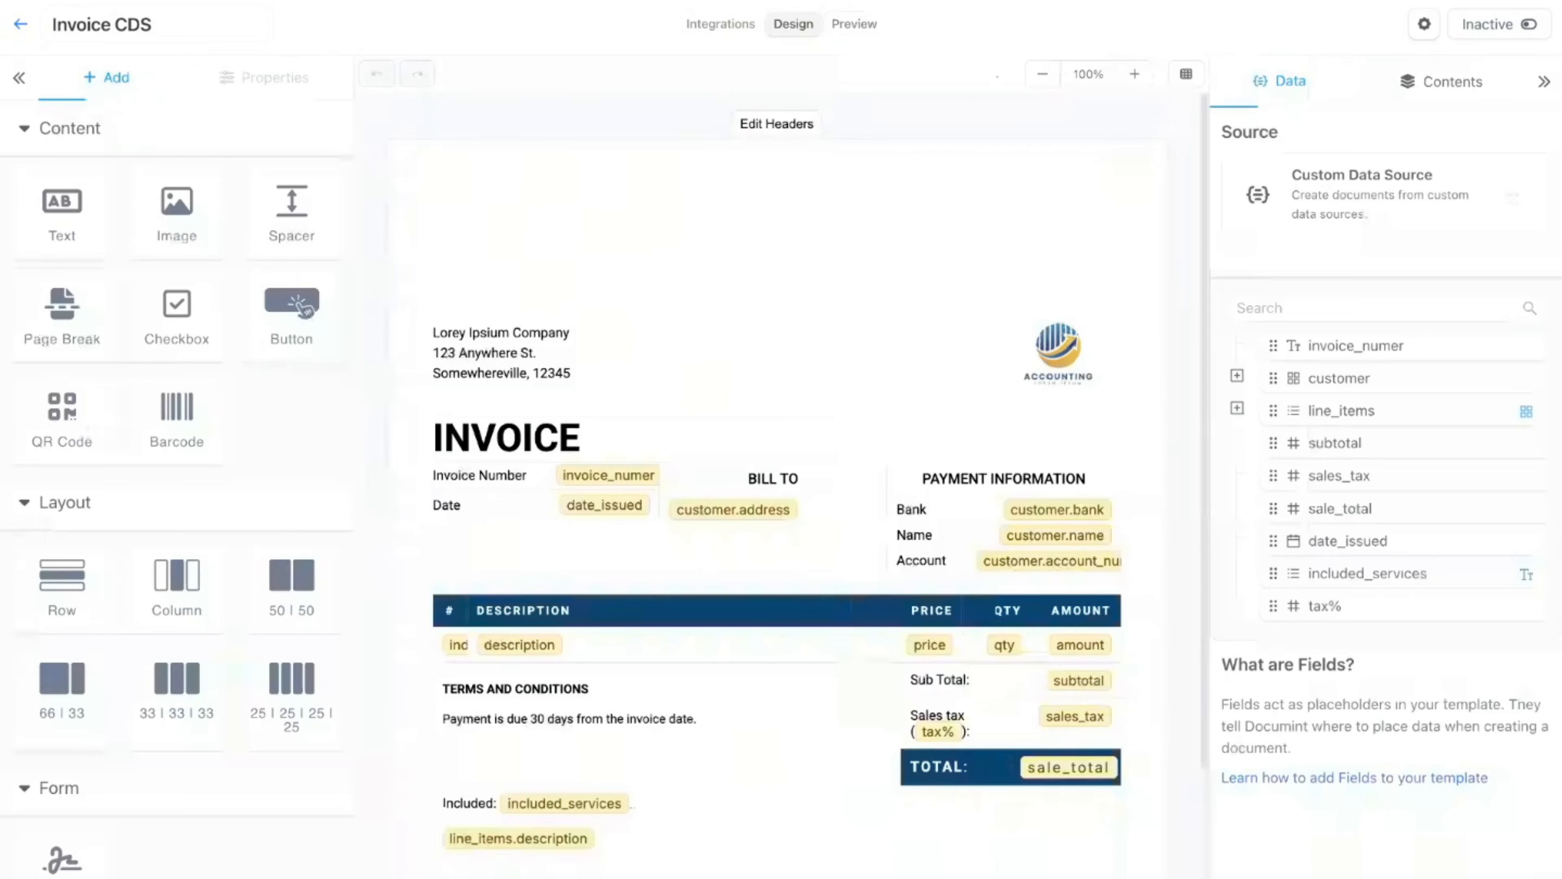
left_click(569, 838)
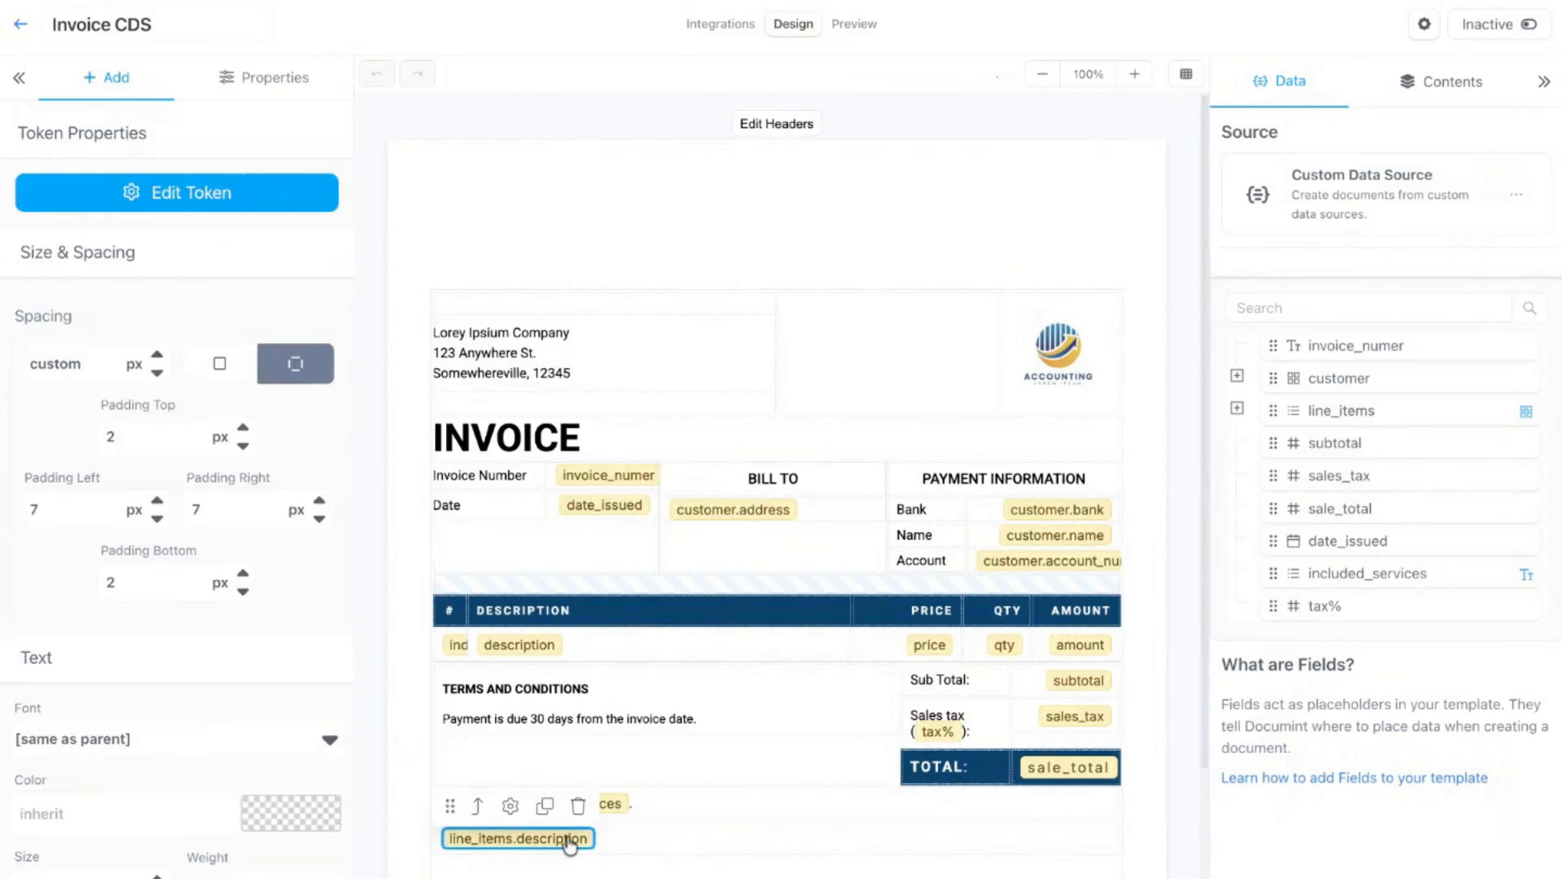
double_click(568, 838)
left_click(569, 318)
left_click(584, 407)
left_click(598, 506)
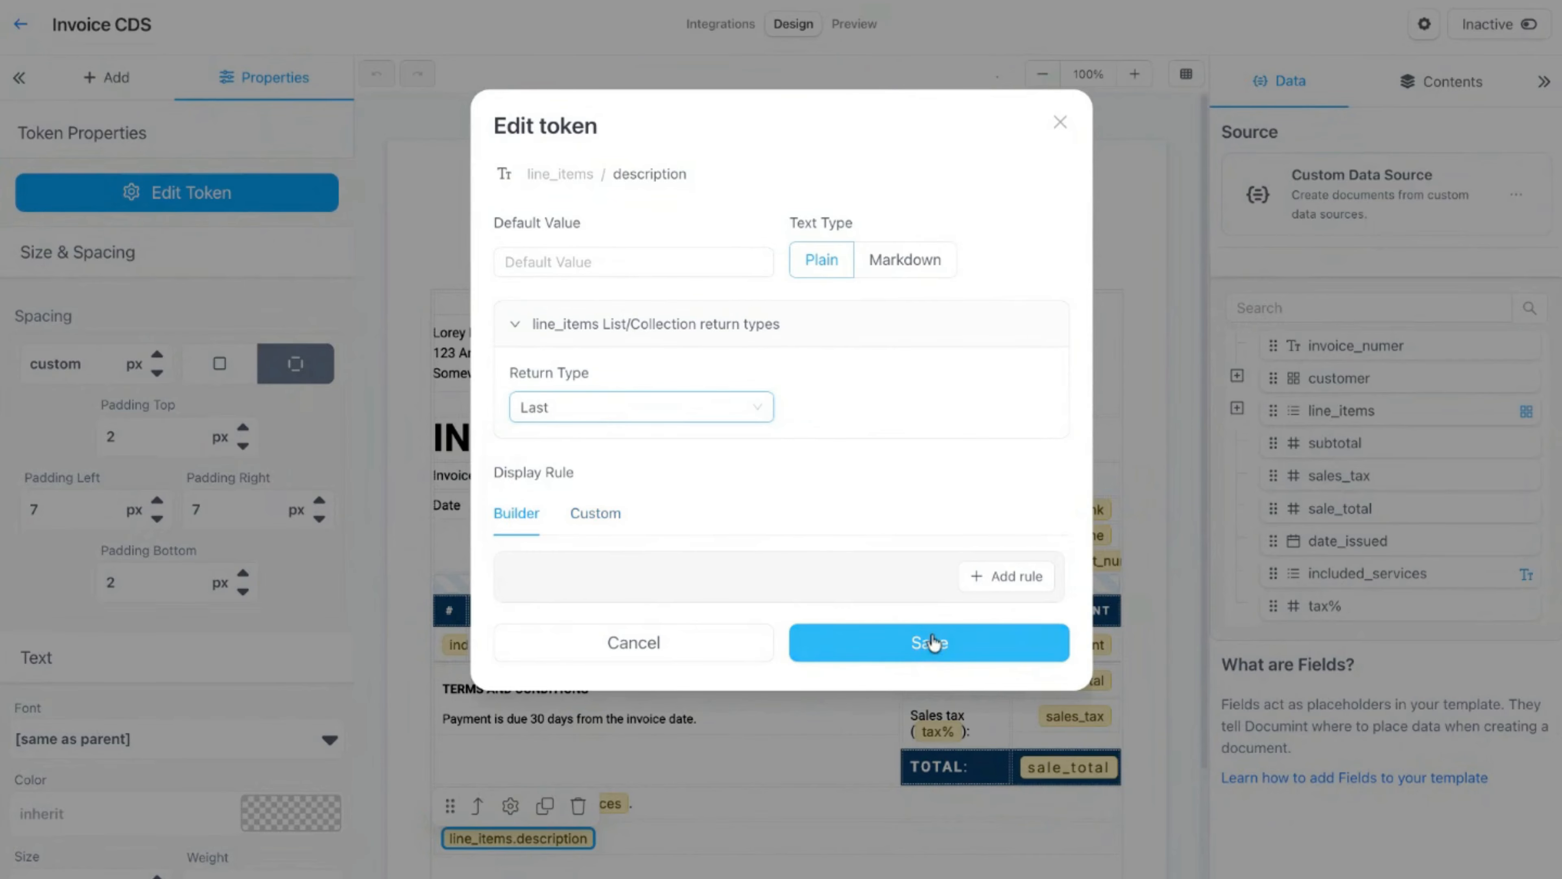
left_click(927, 642)
left_click(674, 217)
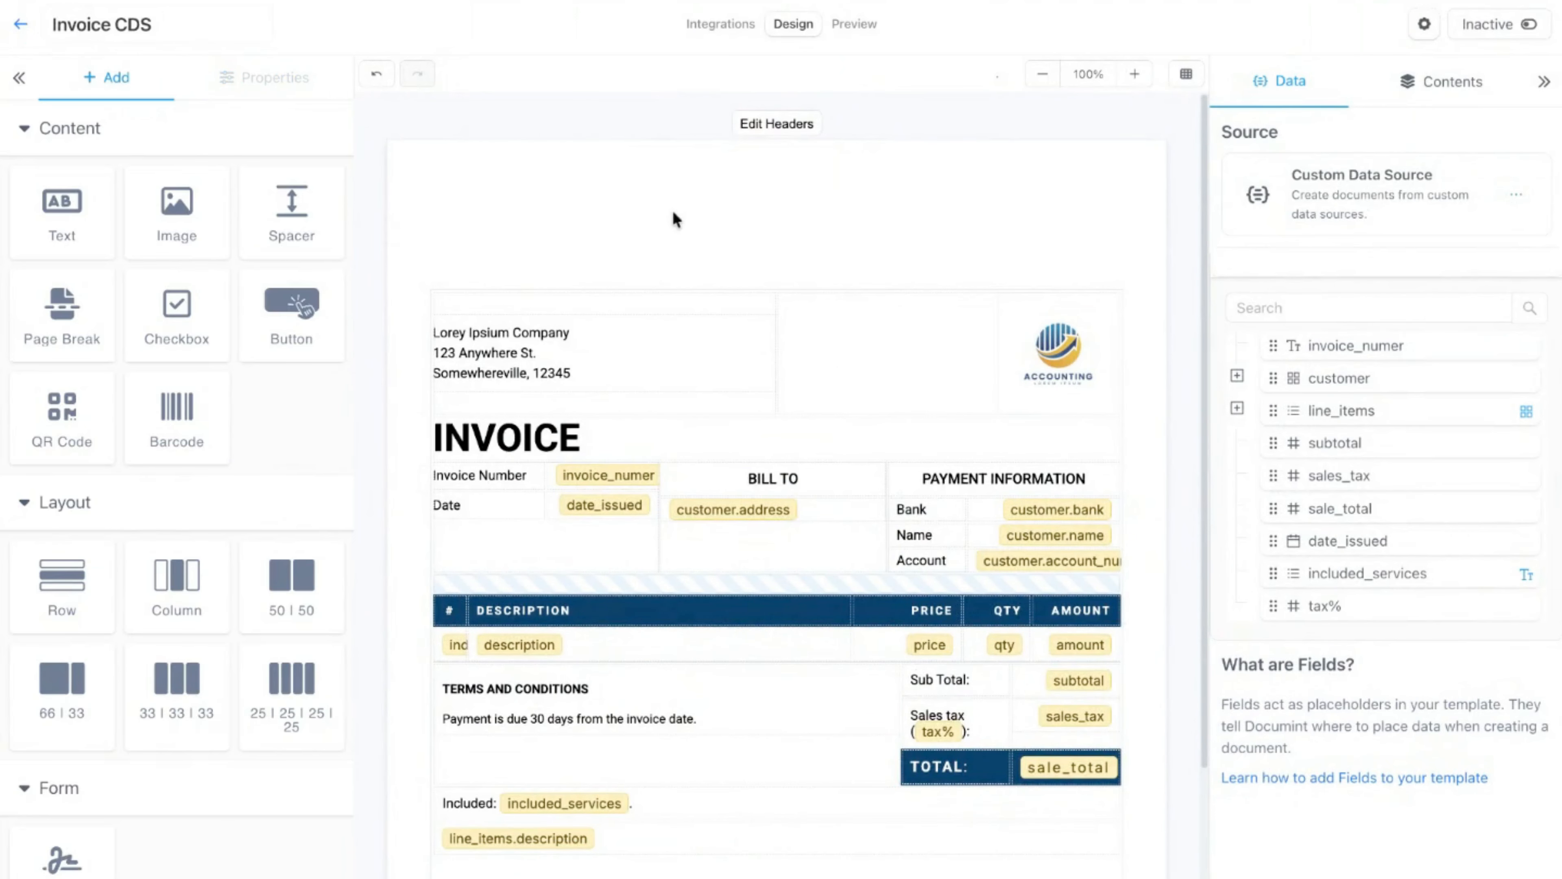
left_click(856, 25)
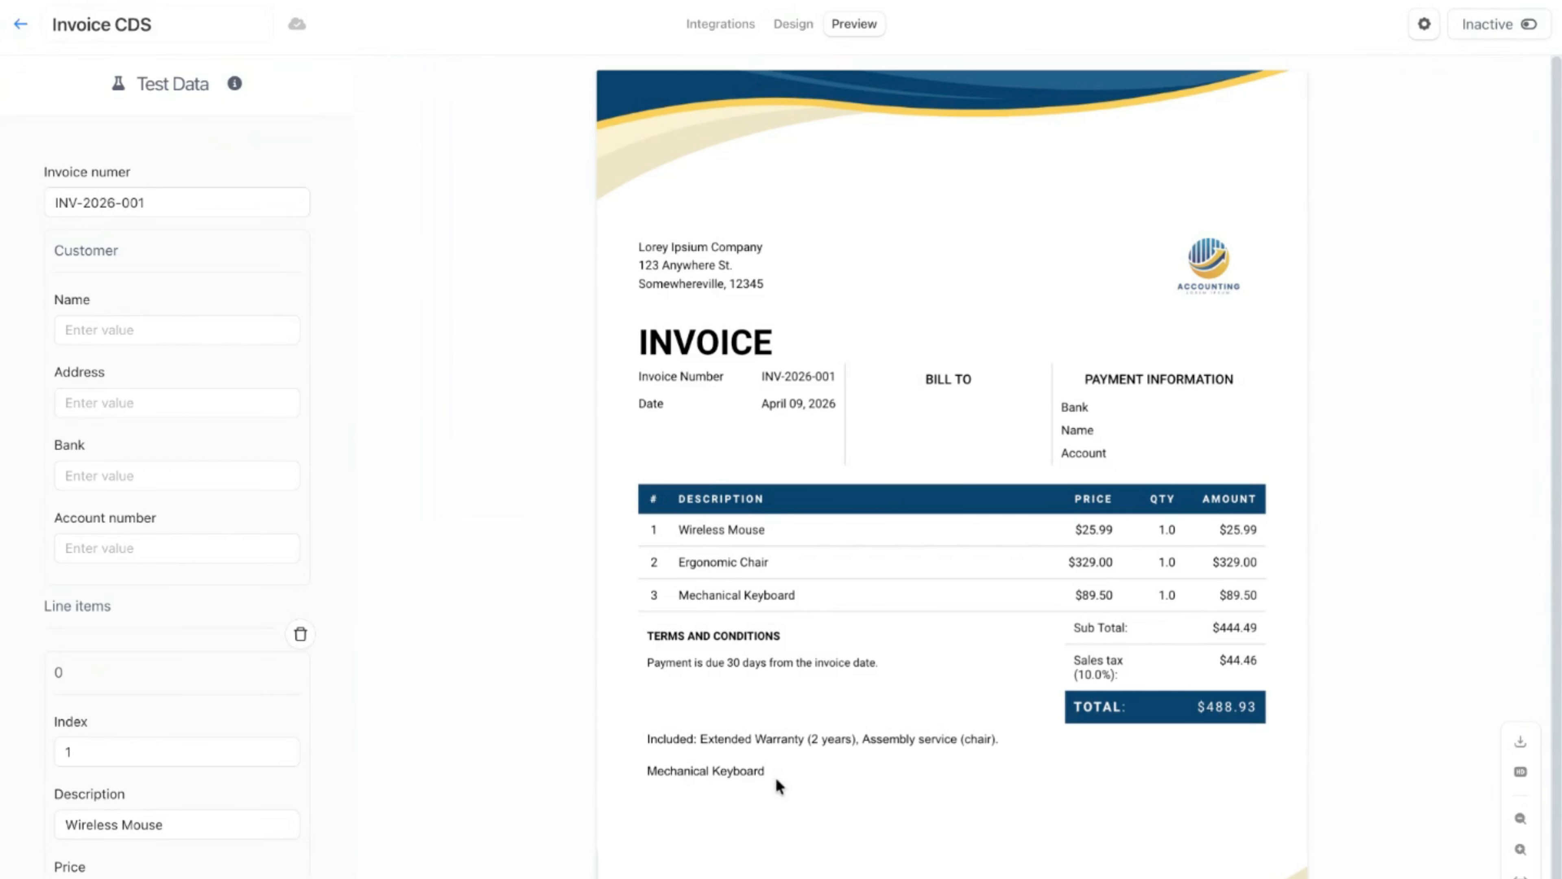
Step: Set the line_items.description token's return type to All, keep the comma separator, clear the final separator, save it and preview the invoice
left_click(793, 24)
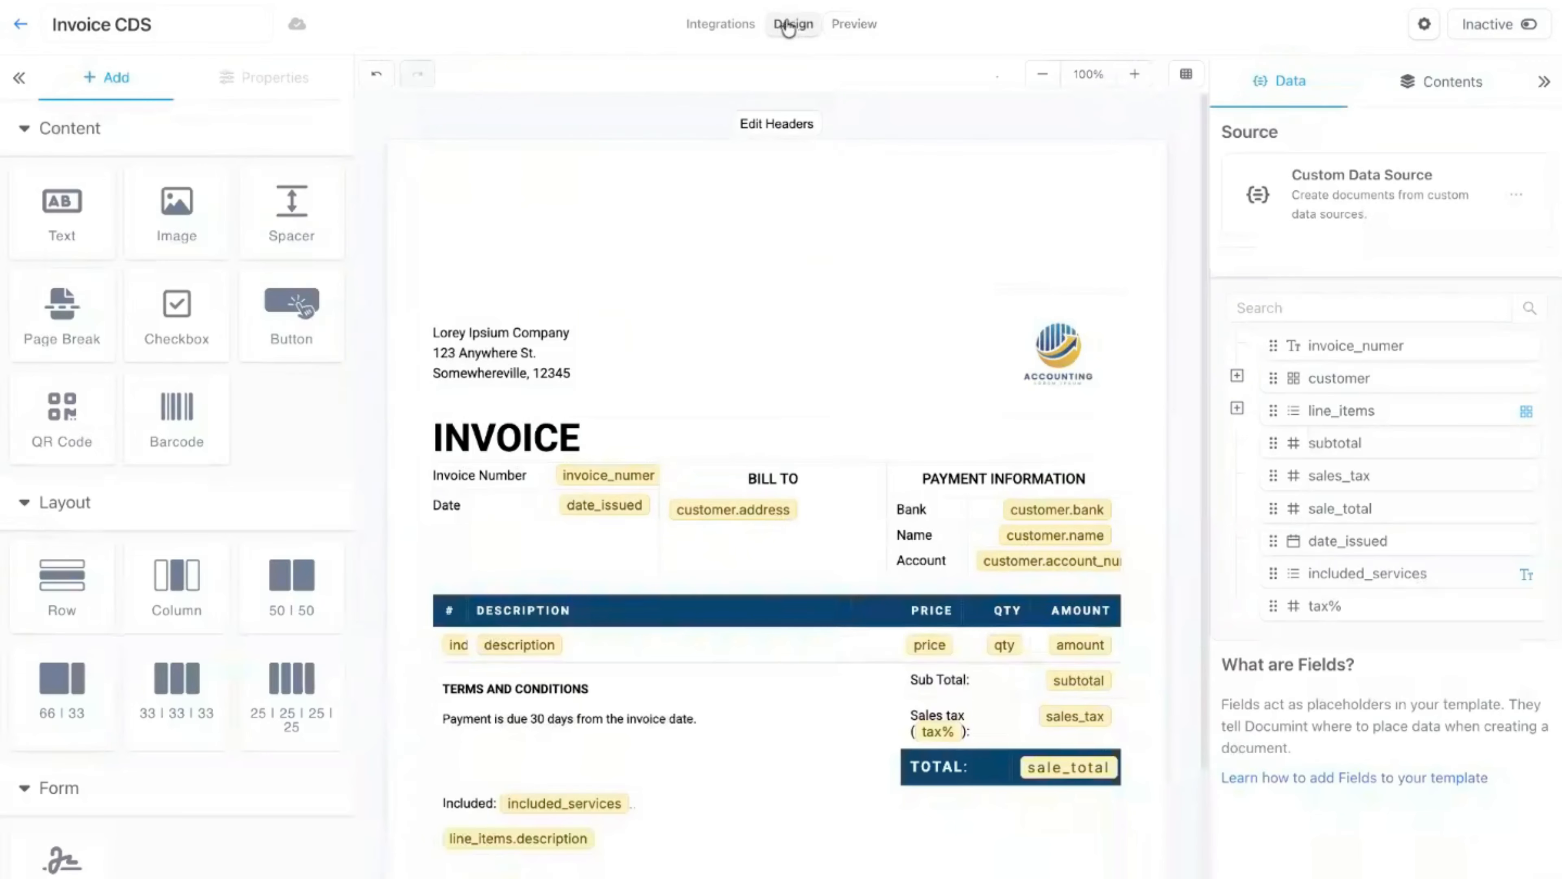
double_click(525, 835)
left_click(643, 409)
left_click(582, 445)
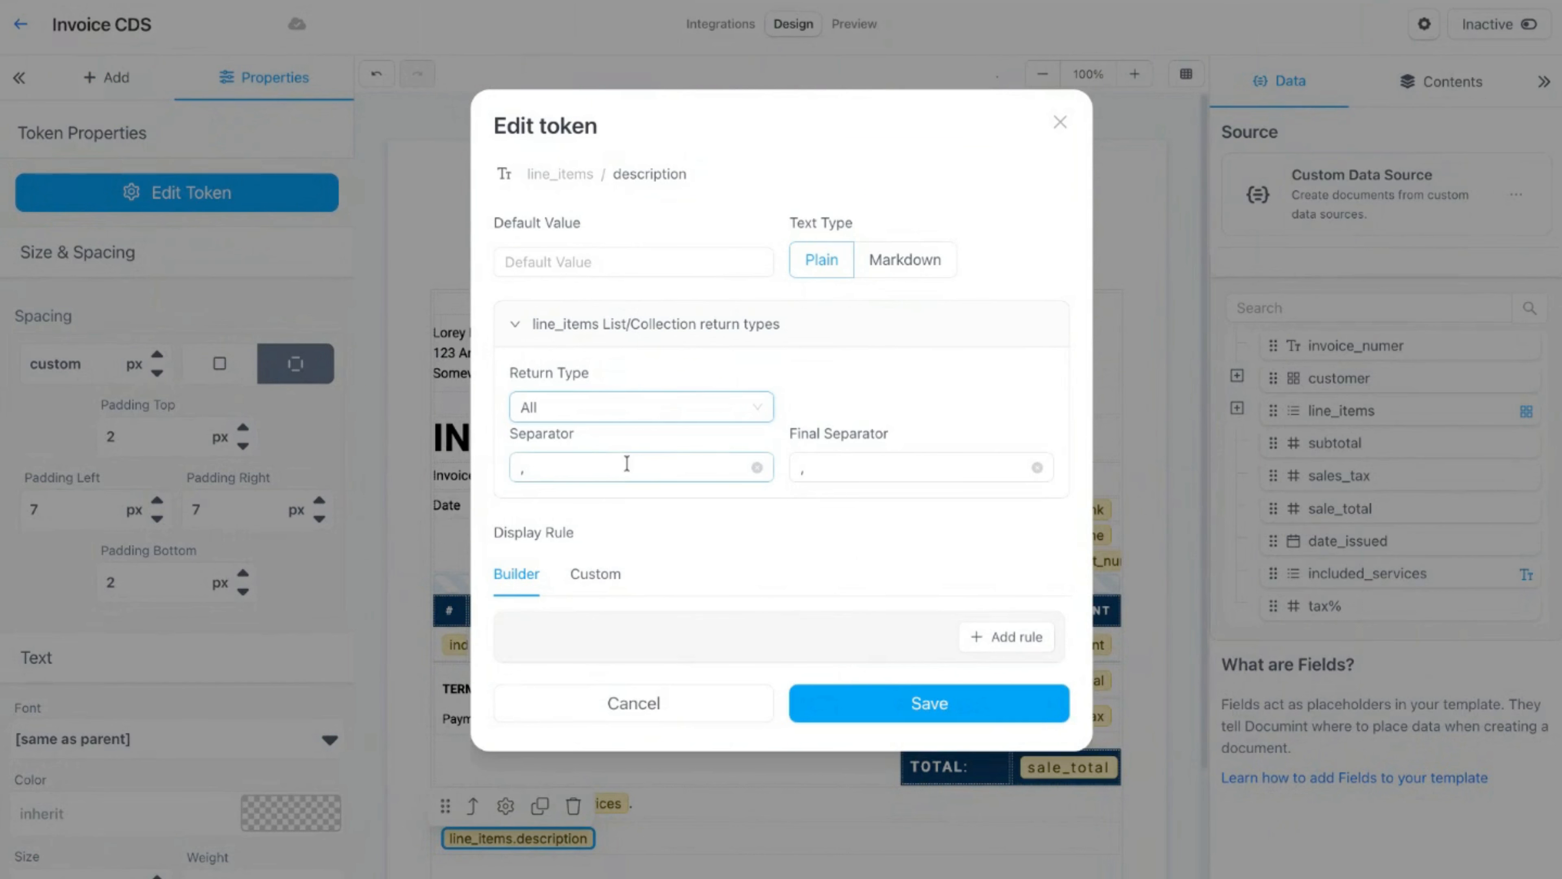
left_click(522, 471)
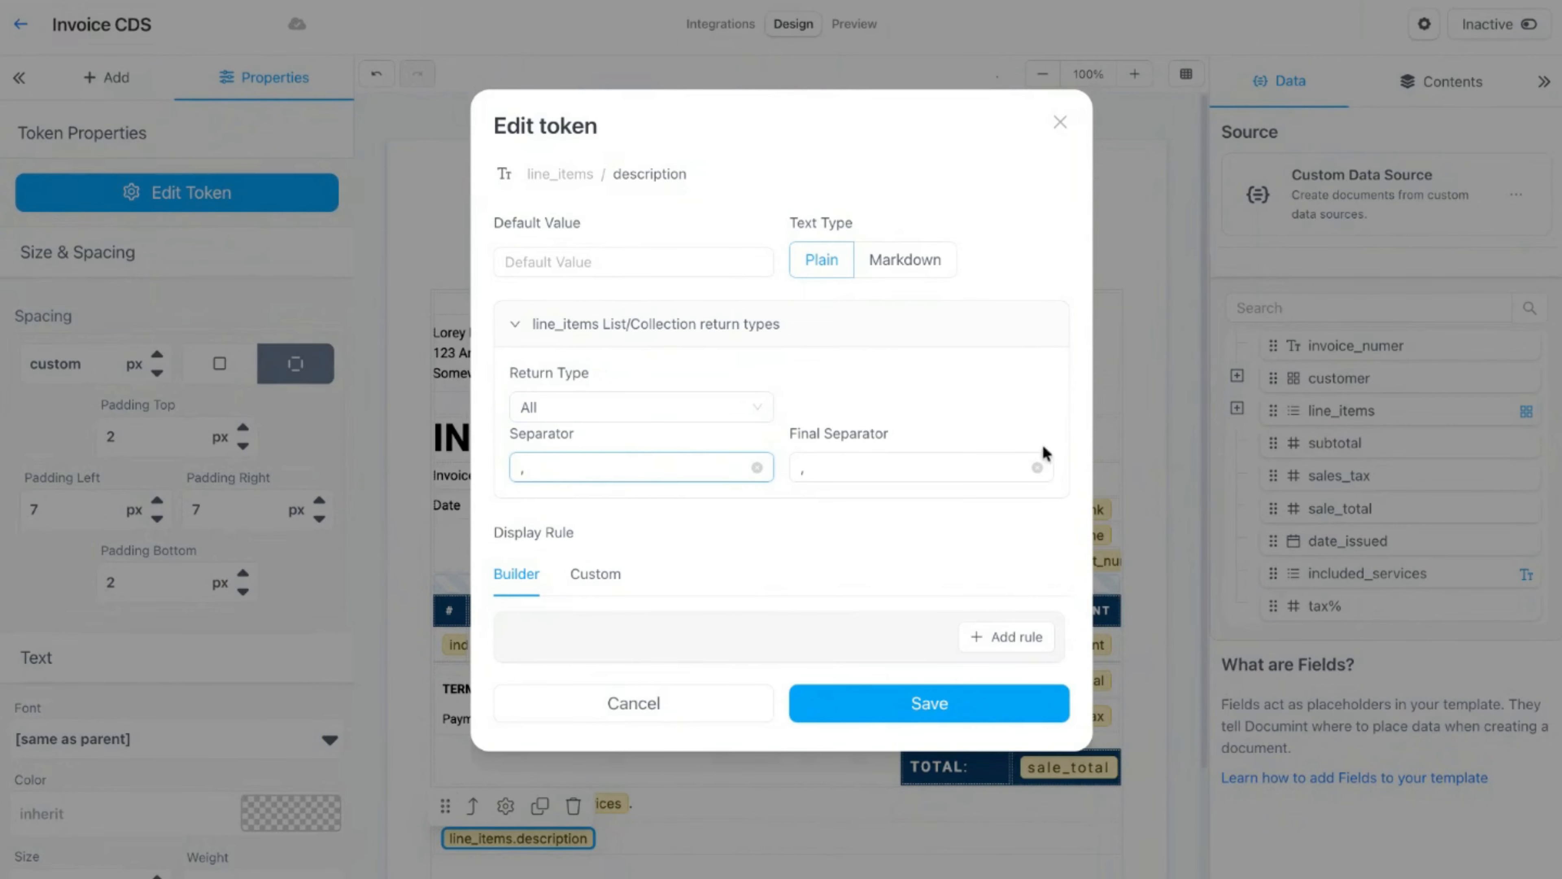
left_click(1038, 467)
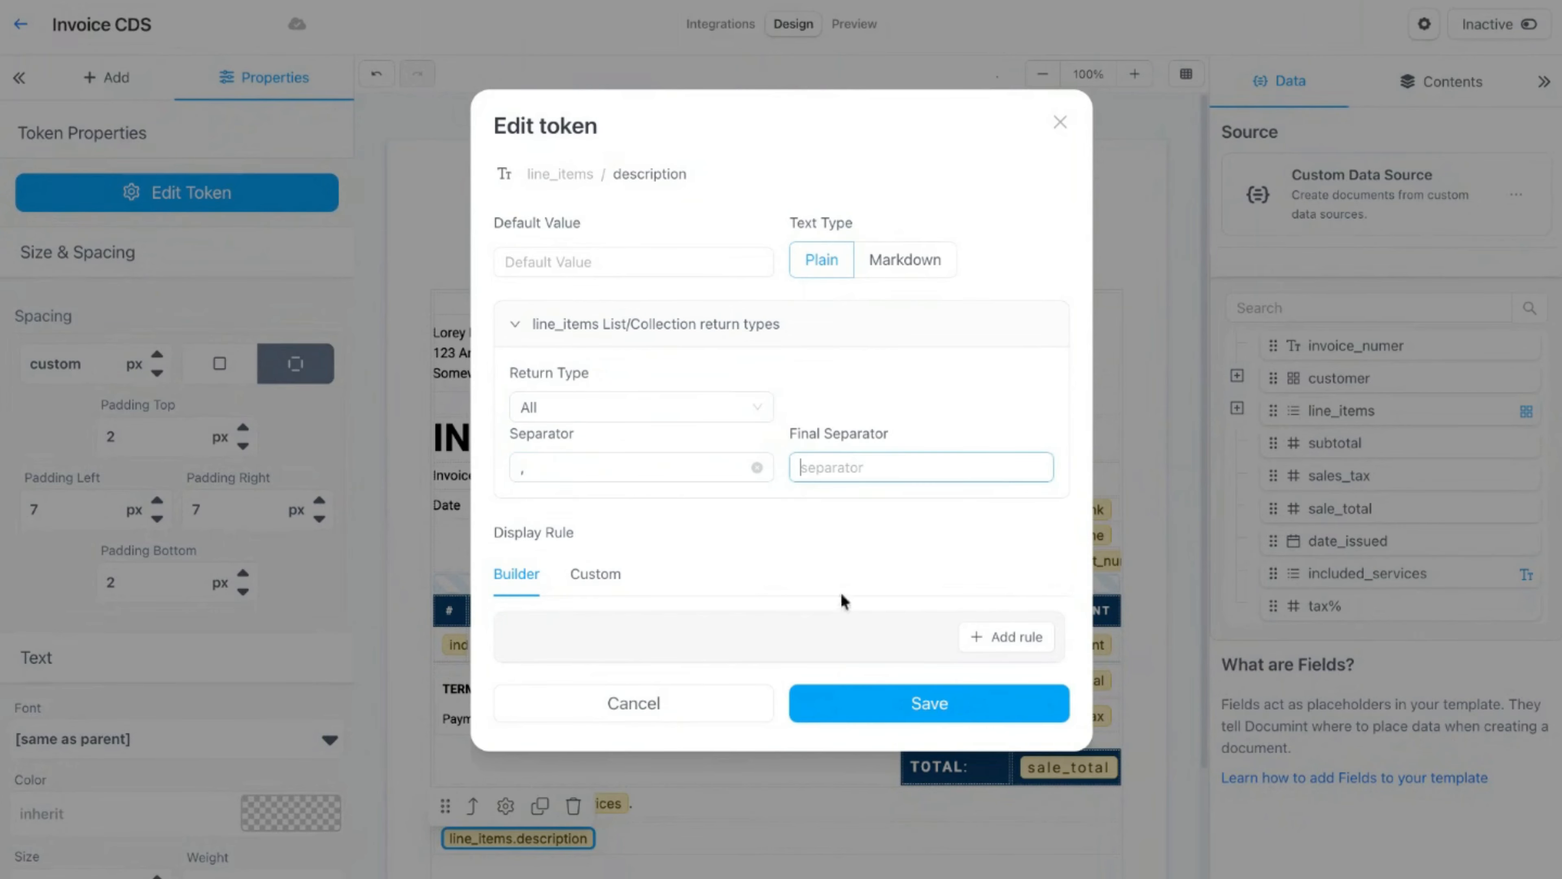
left_click(898, 708)
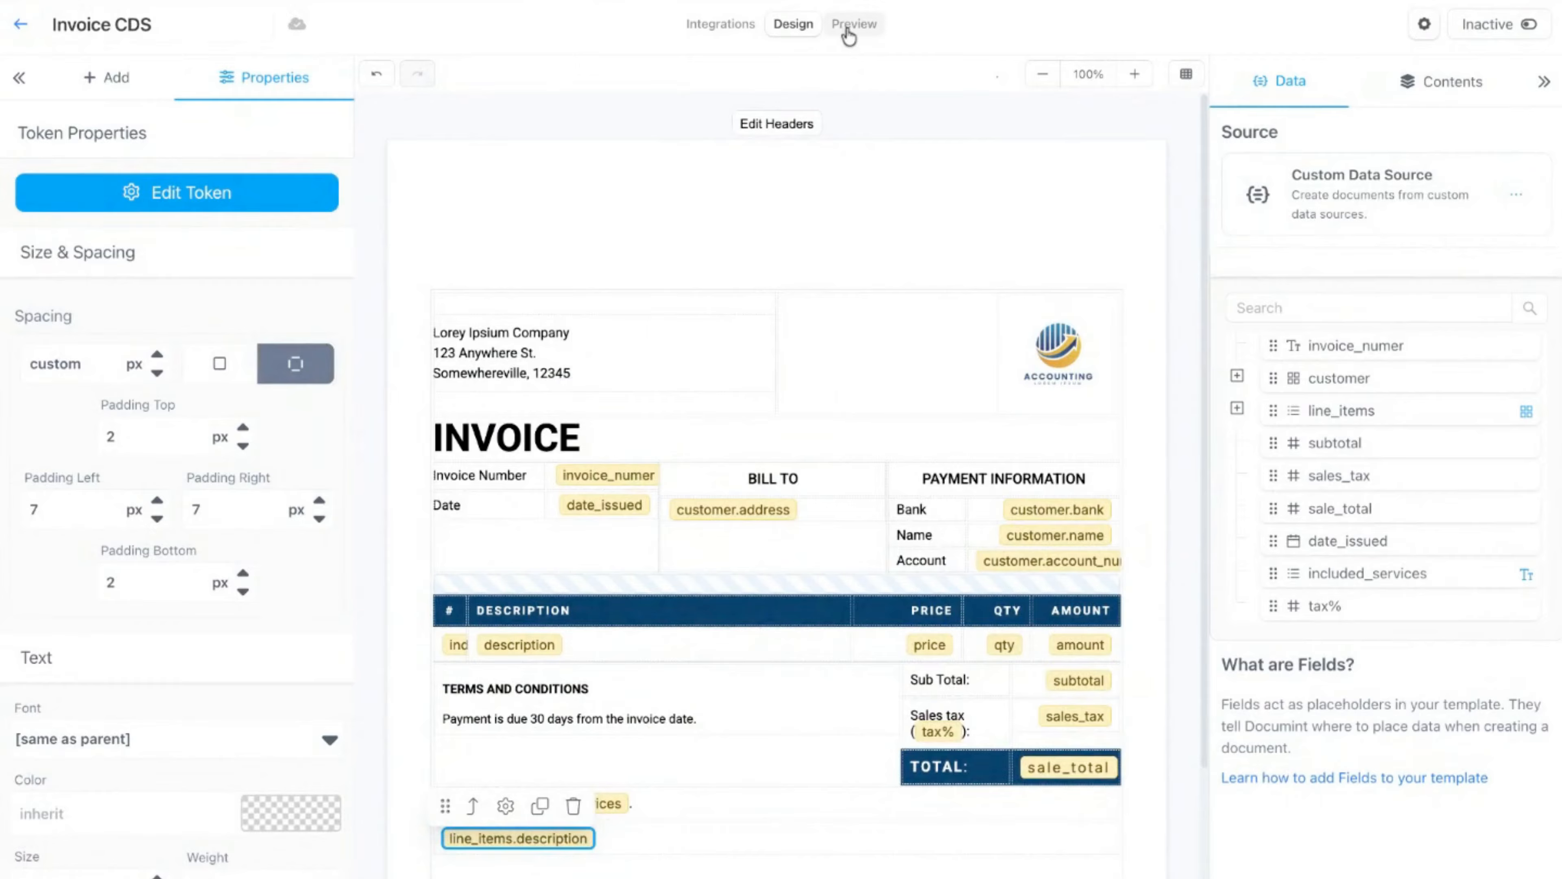
left_click(849, 36)
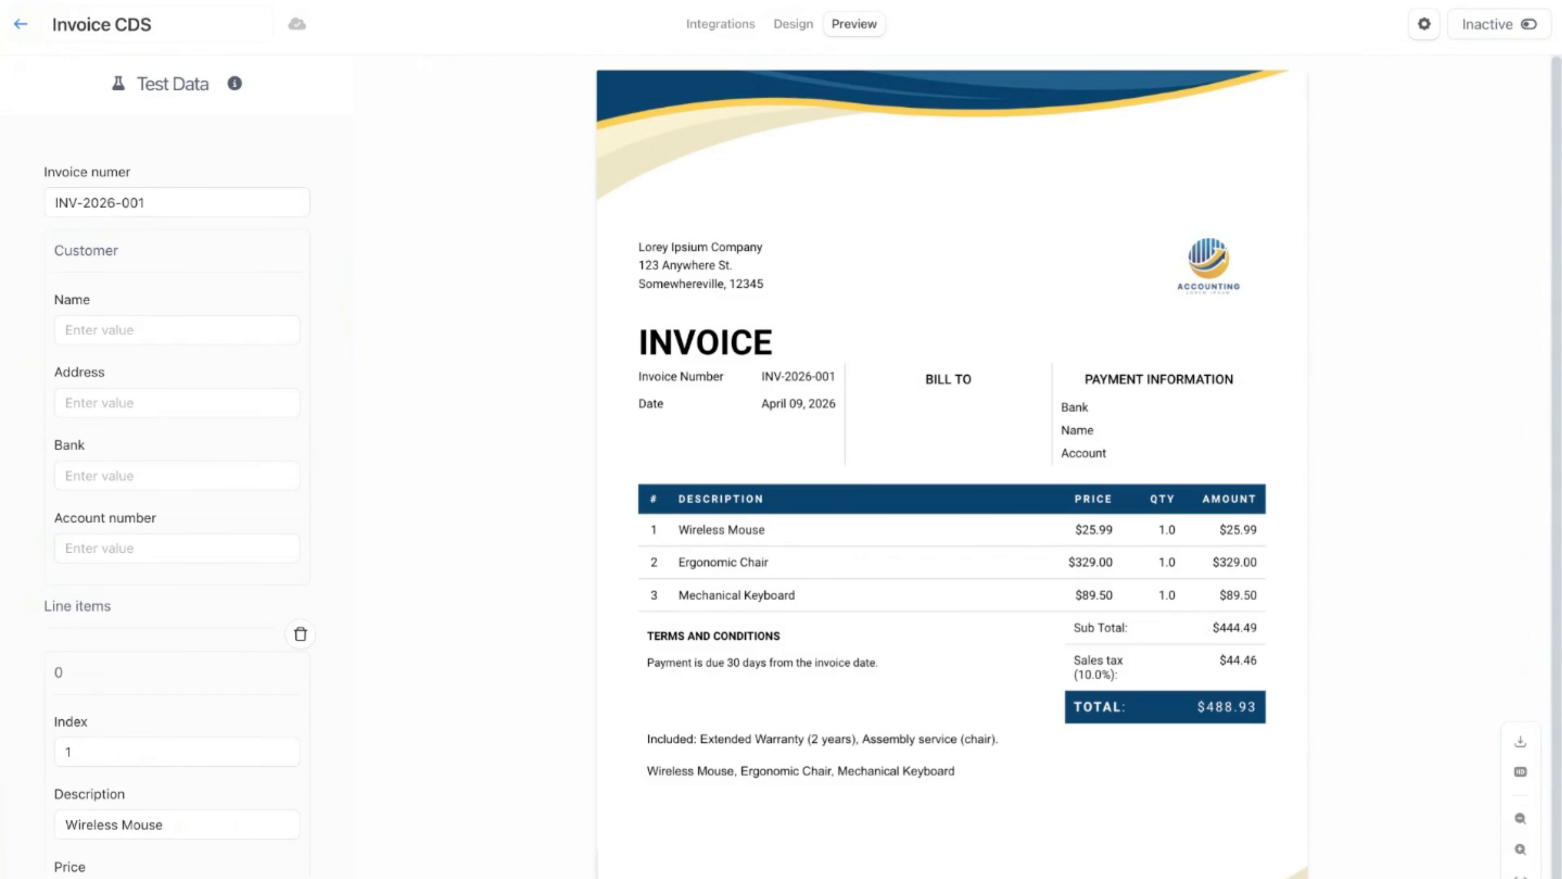
Step: Replace the subtotal token in the Sub Total cell with the amount field from line_items
left_click(792, 25)
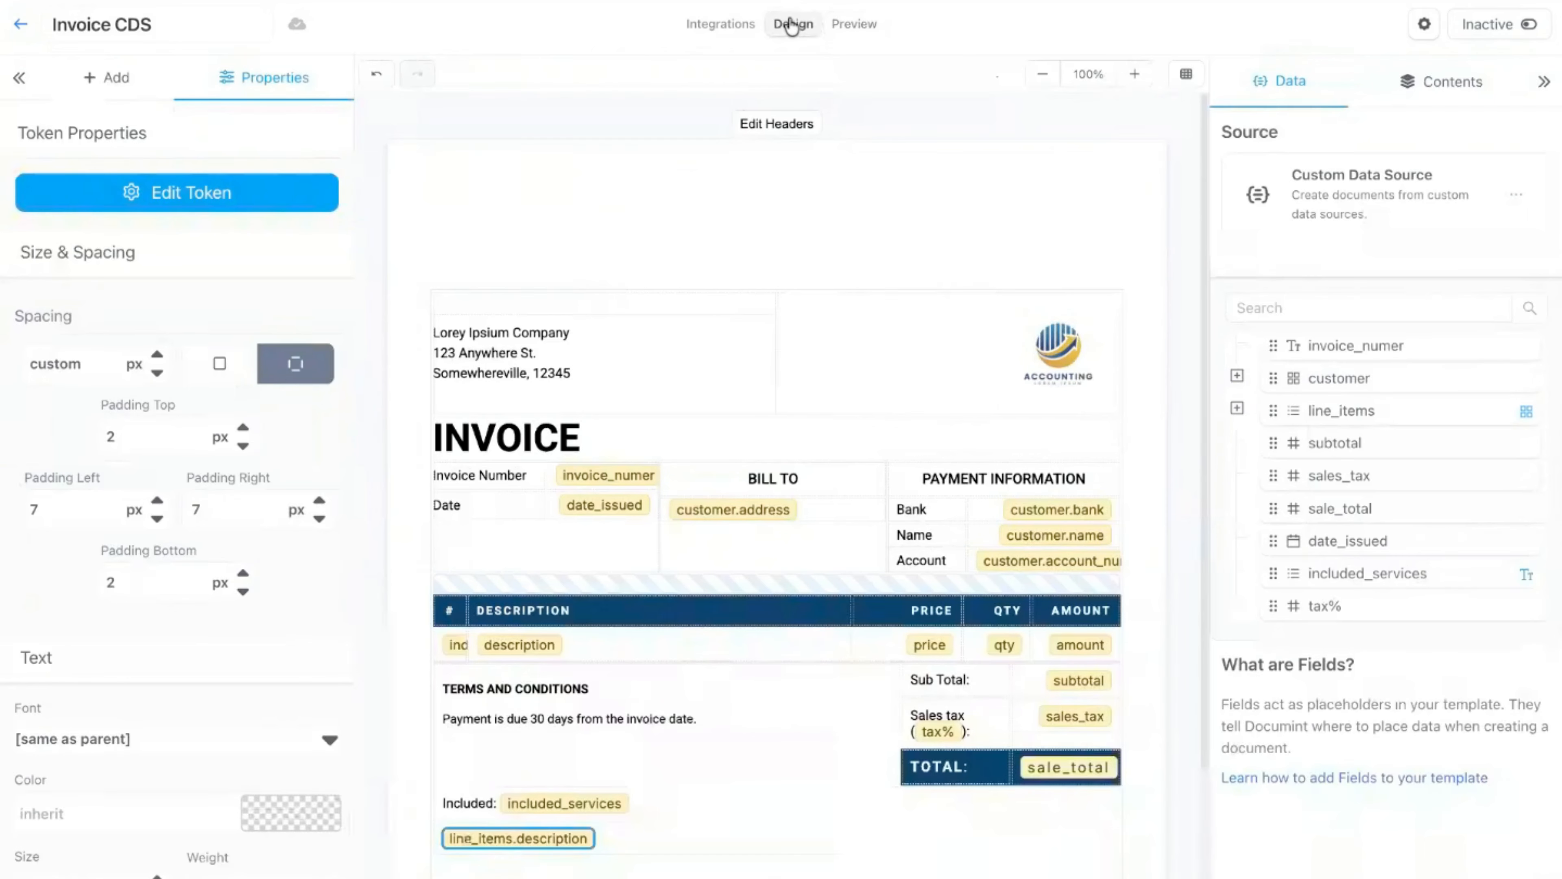
scroll(889, 269, "down", 1)
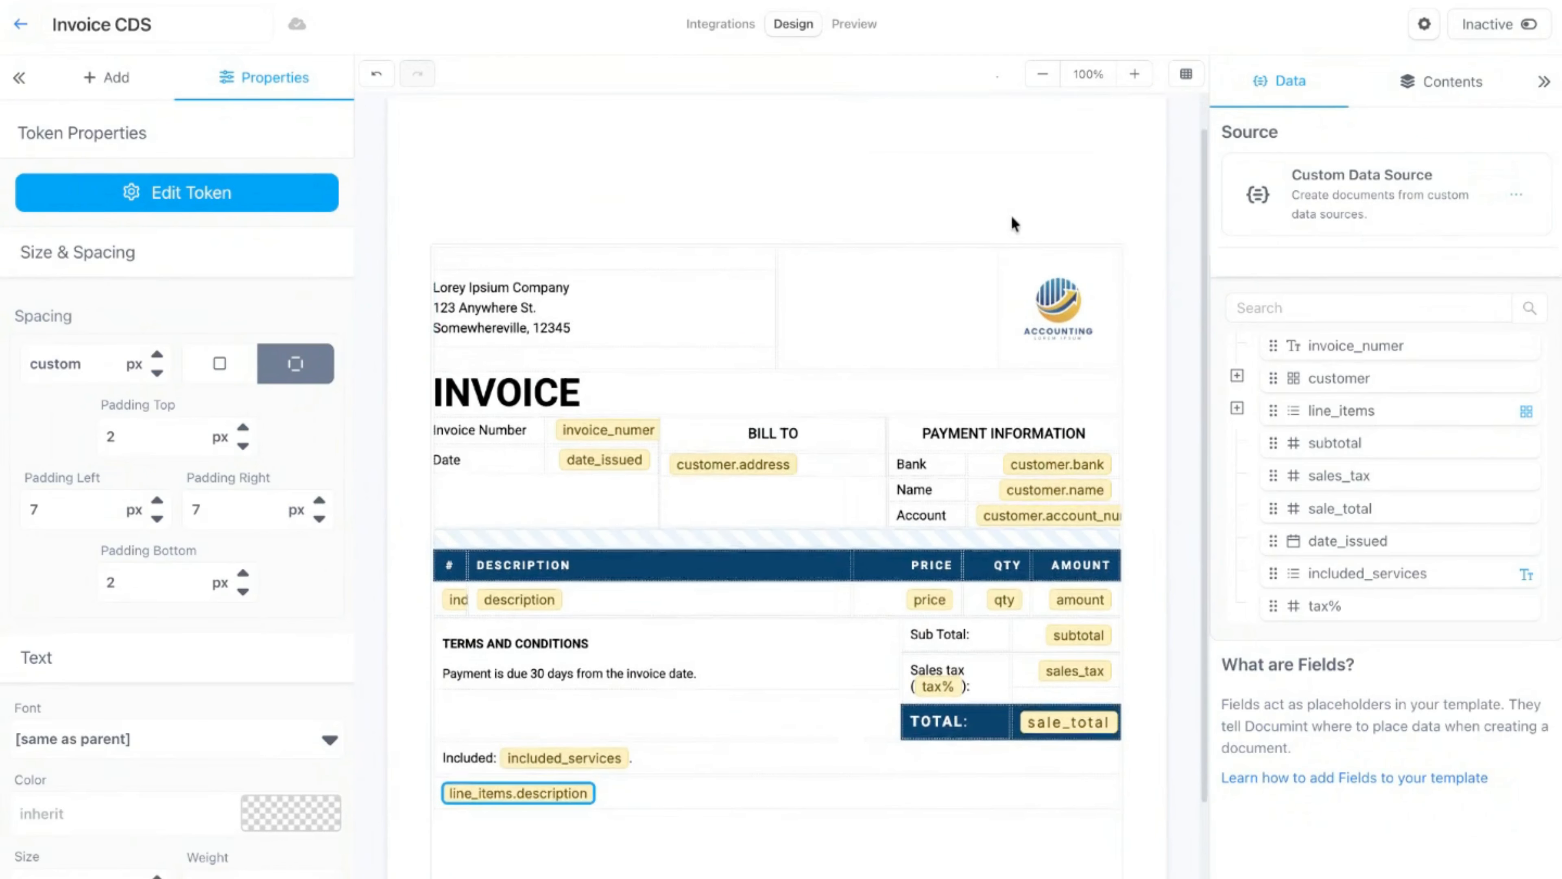
left_click(1093, 637)
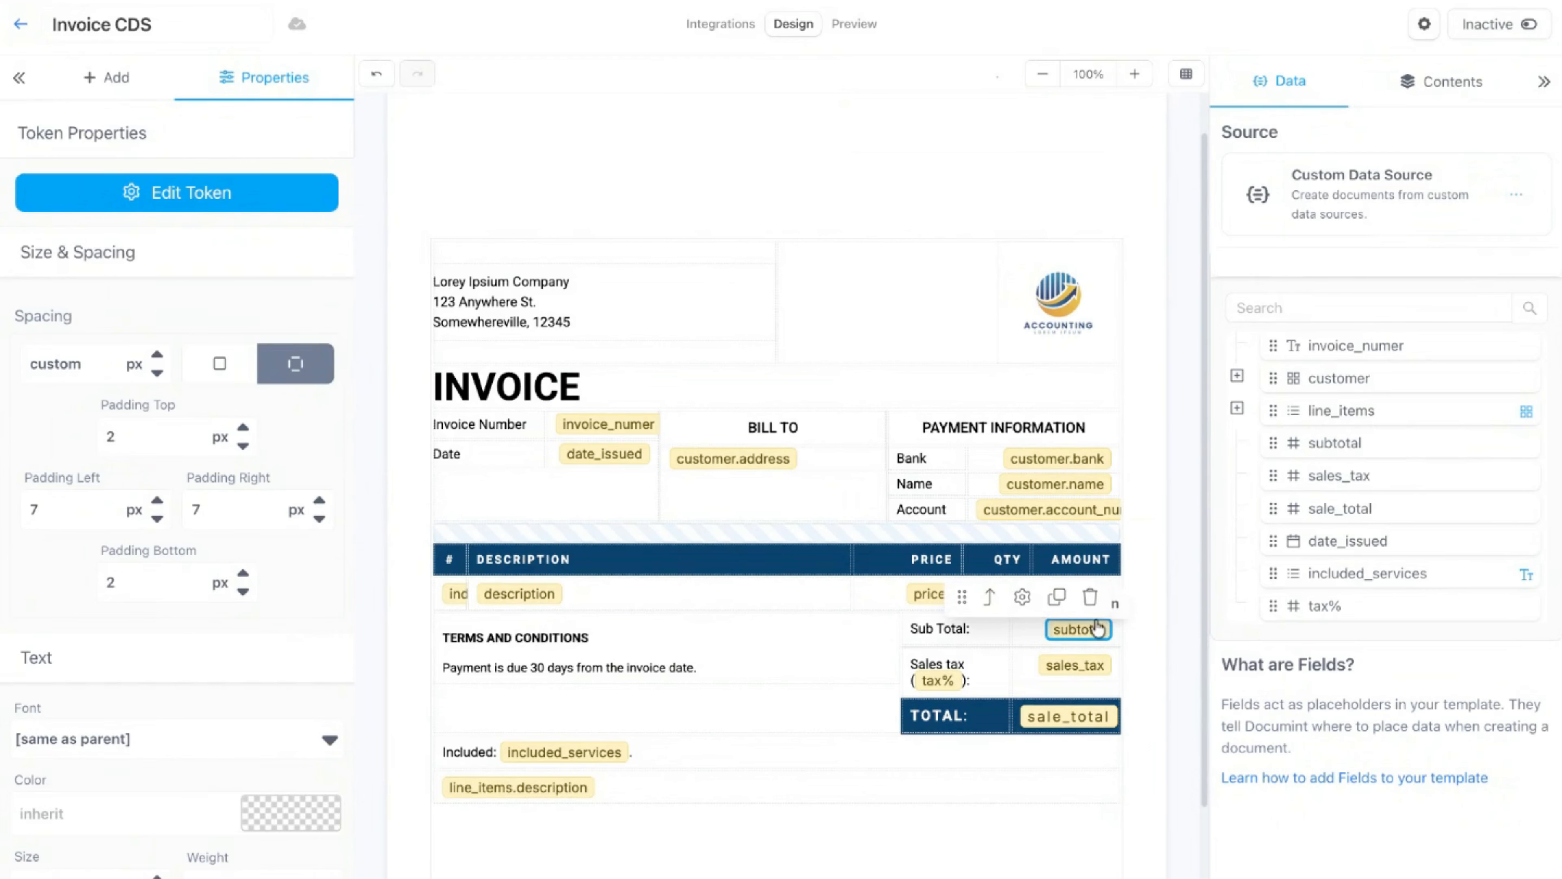
left_click(1089, 598)
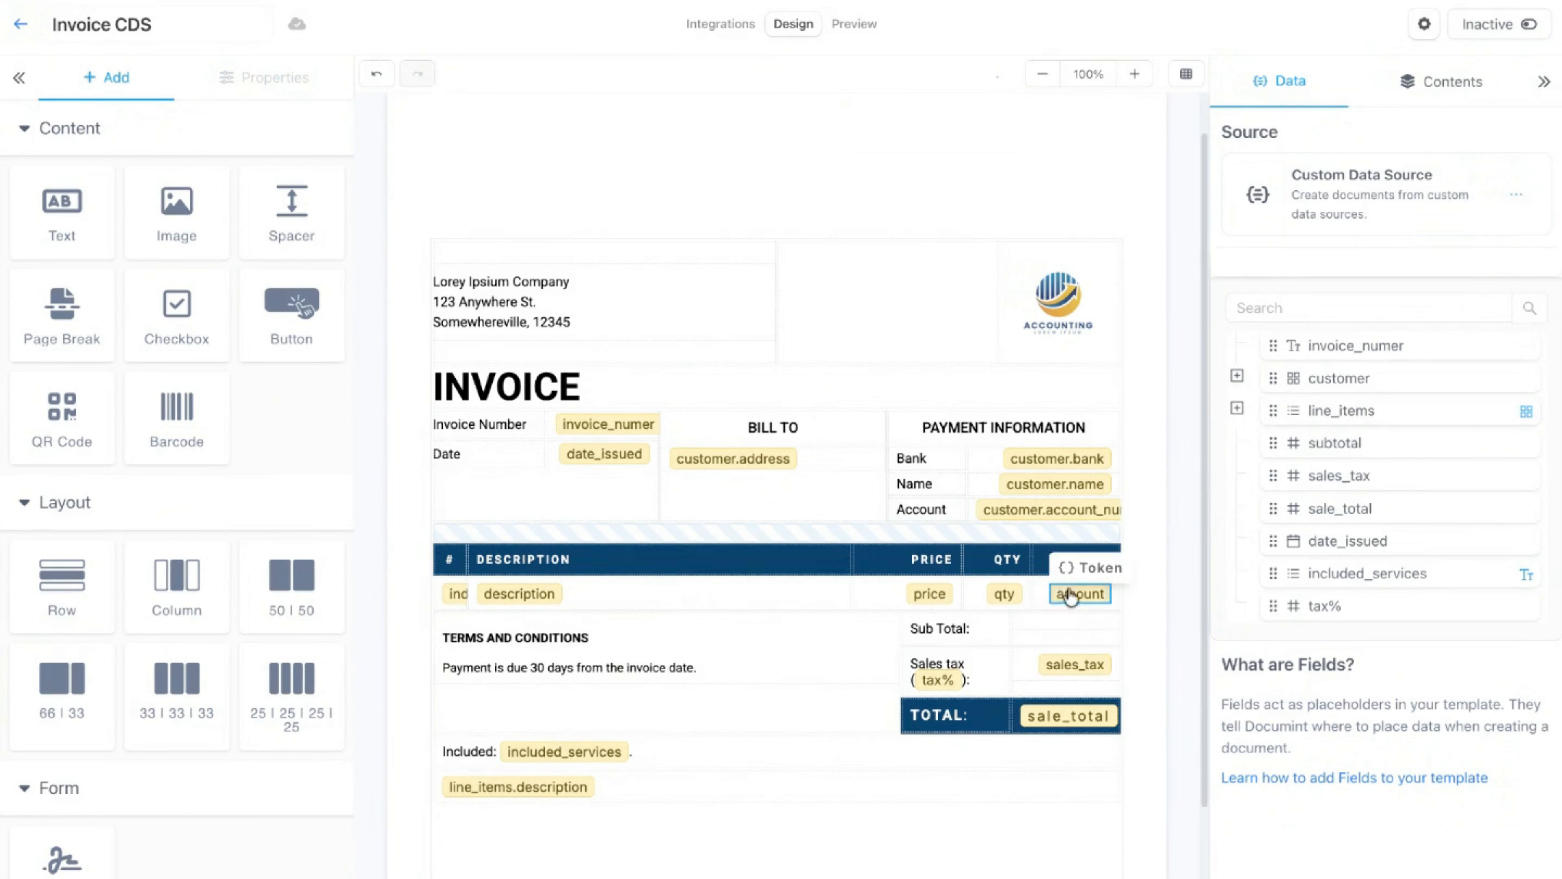
double_click(1090, 624)
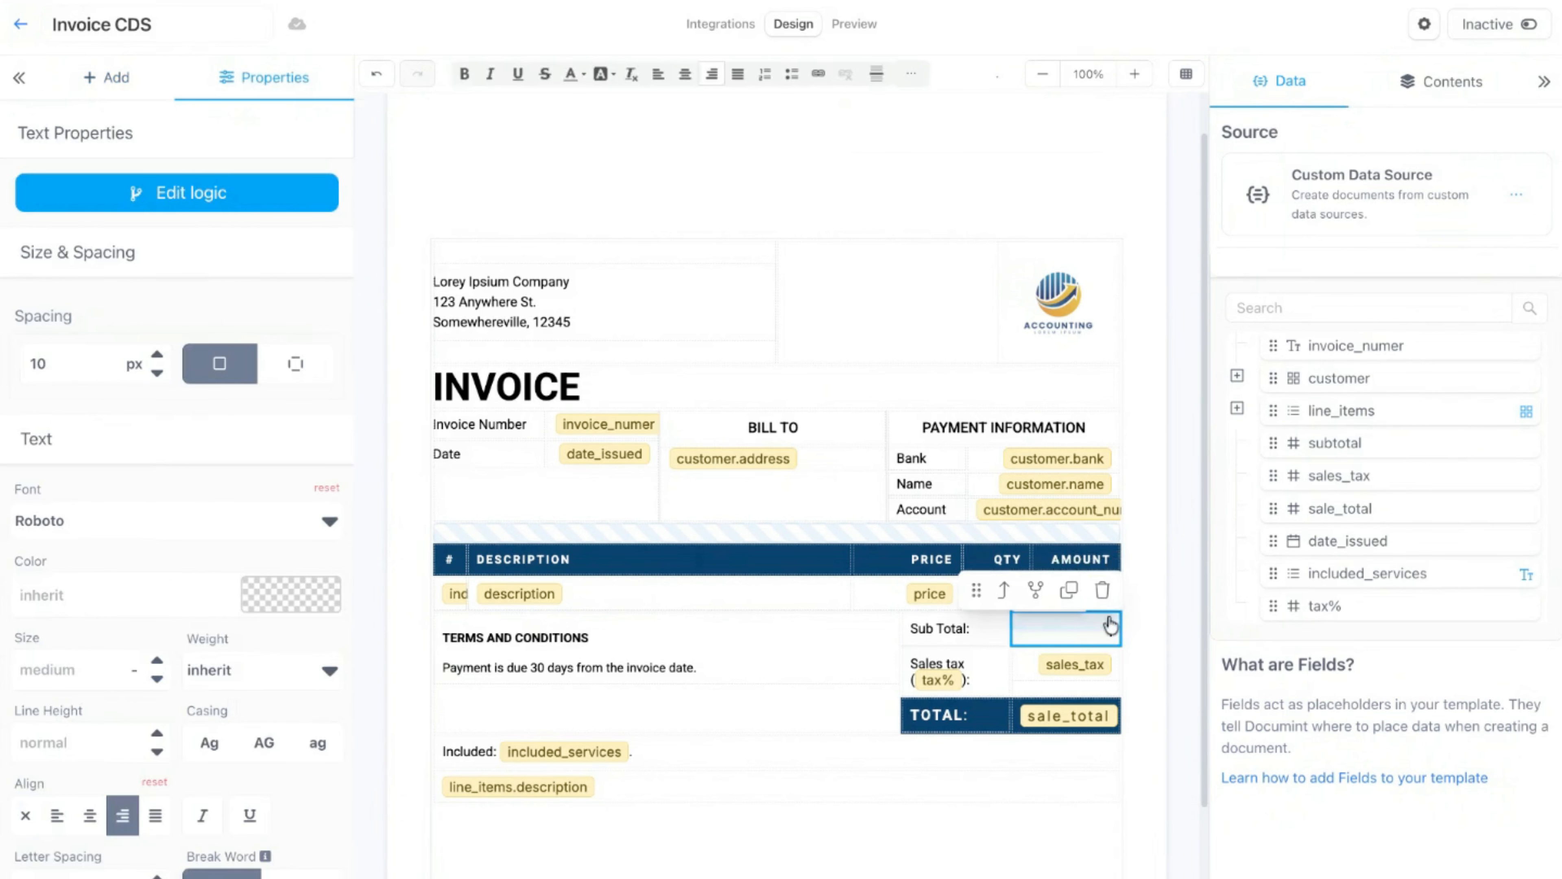
left_click(1141, 608)
left_click(1237, 408)
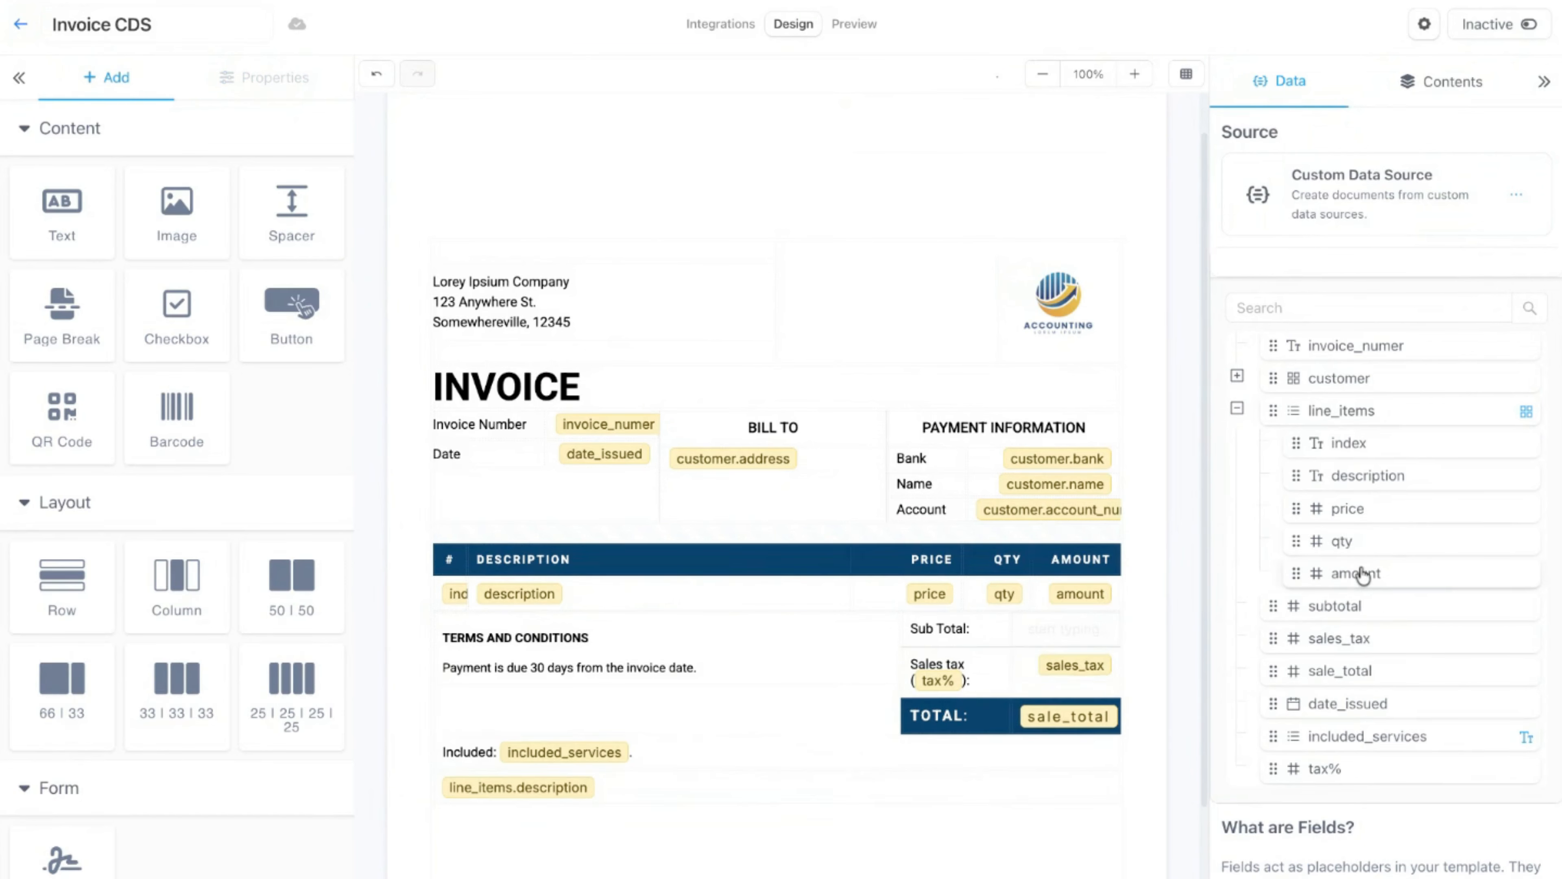
left_click_drag(1362, 574, 1161, 622)
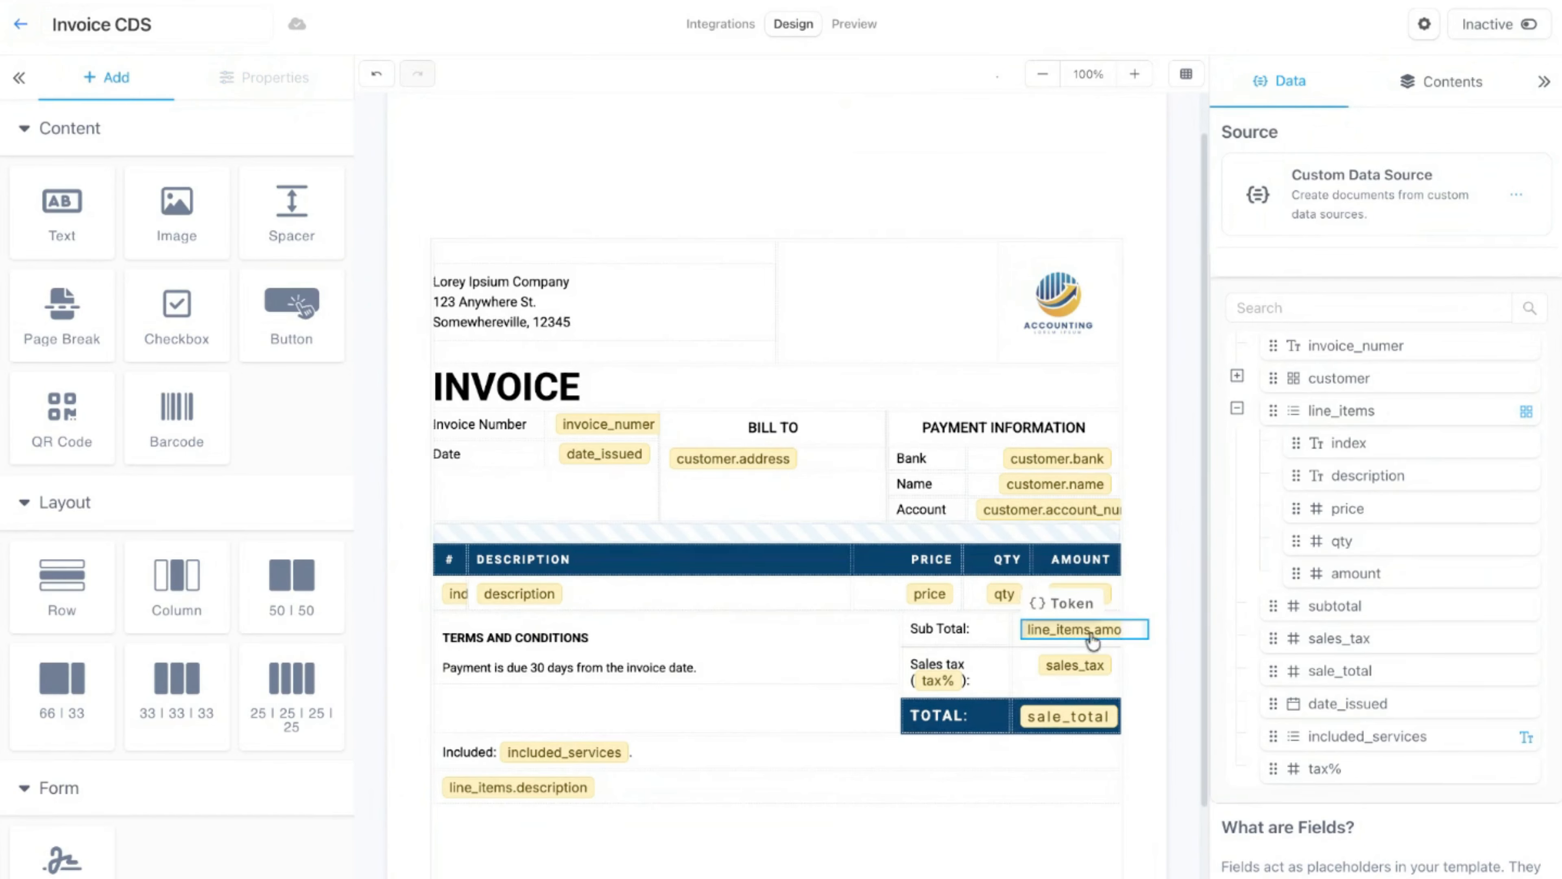
Step: Set the Sub Total's line_items.amount token to return the Sum as Currency with 2 decimal places, save it and preview the invoice
double_click(1073, 634)
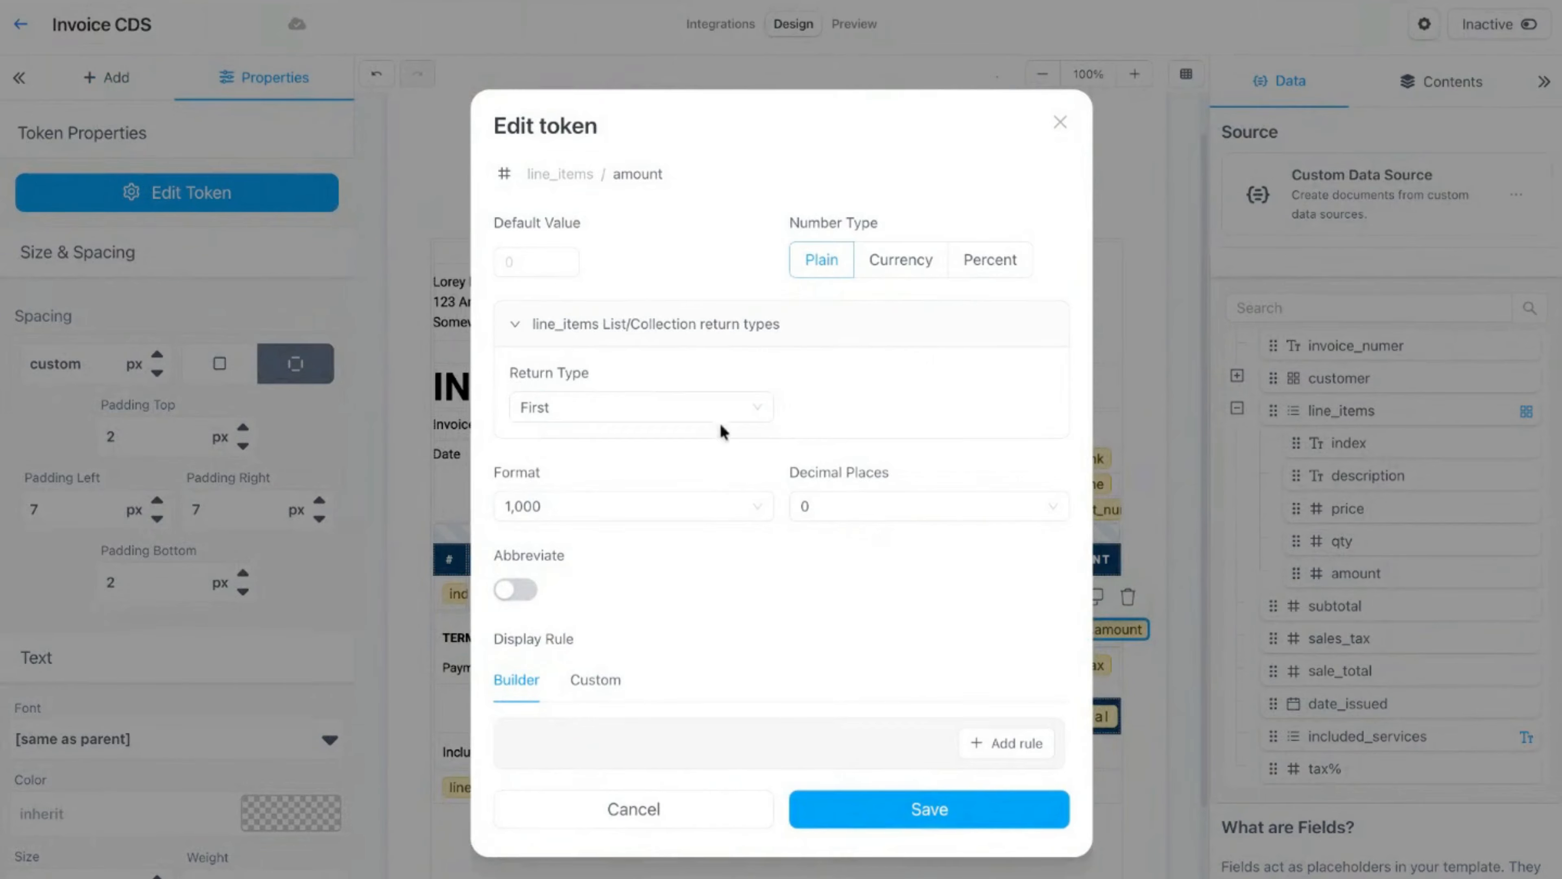
left_click(726, 419)
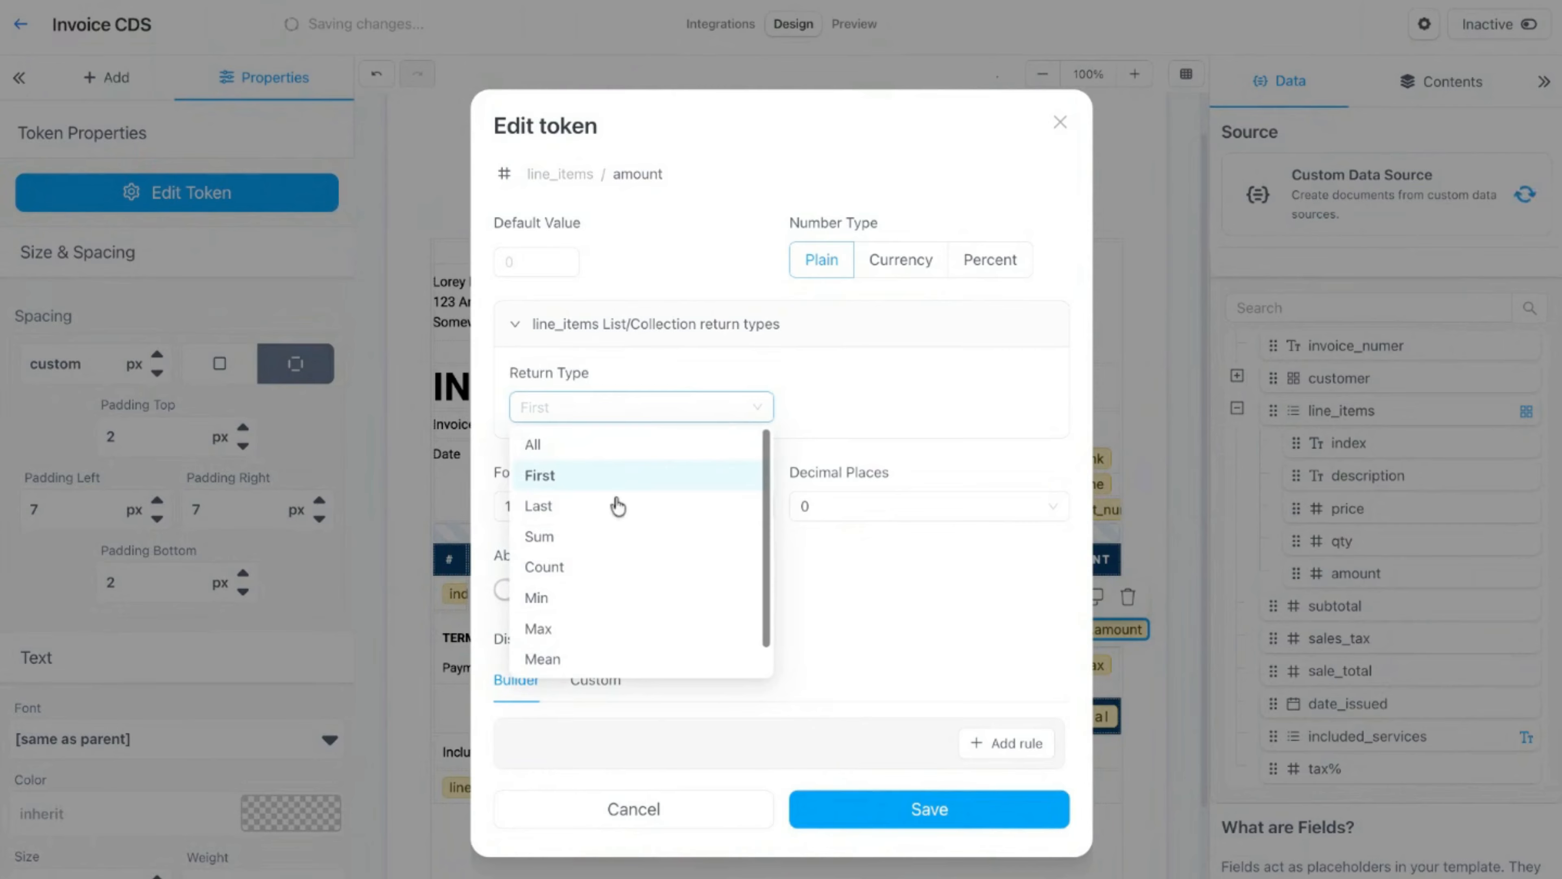
left_click(589, 538)
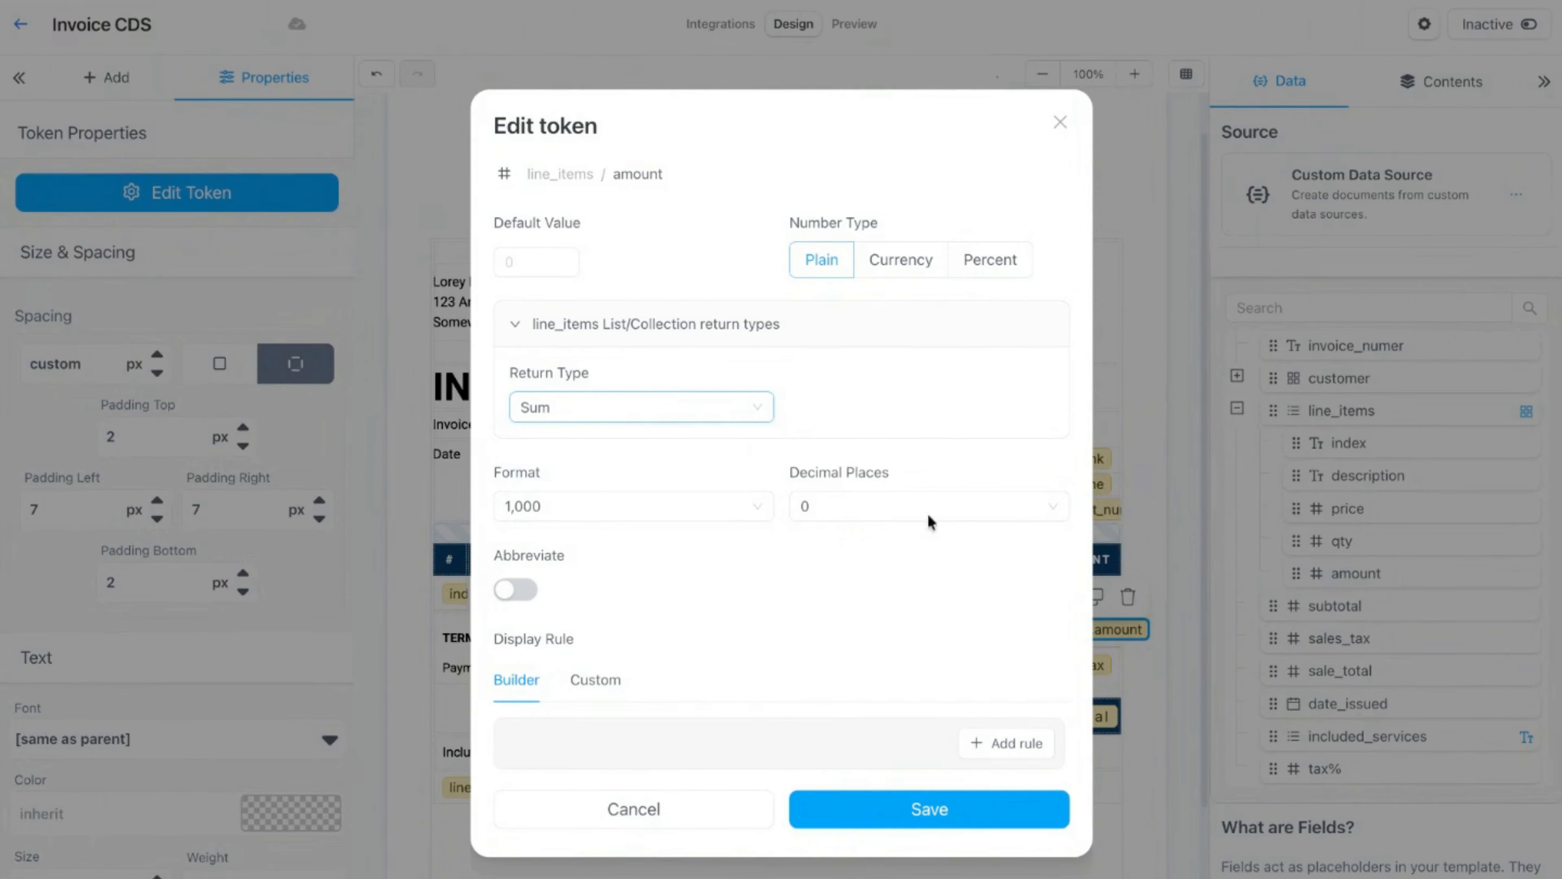
left_click(893, 264)
left_click(924, 511)
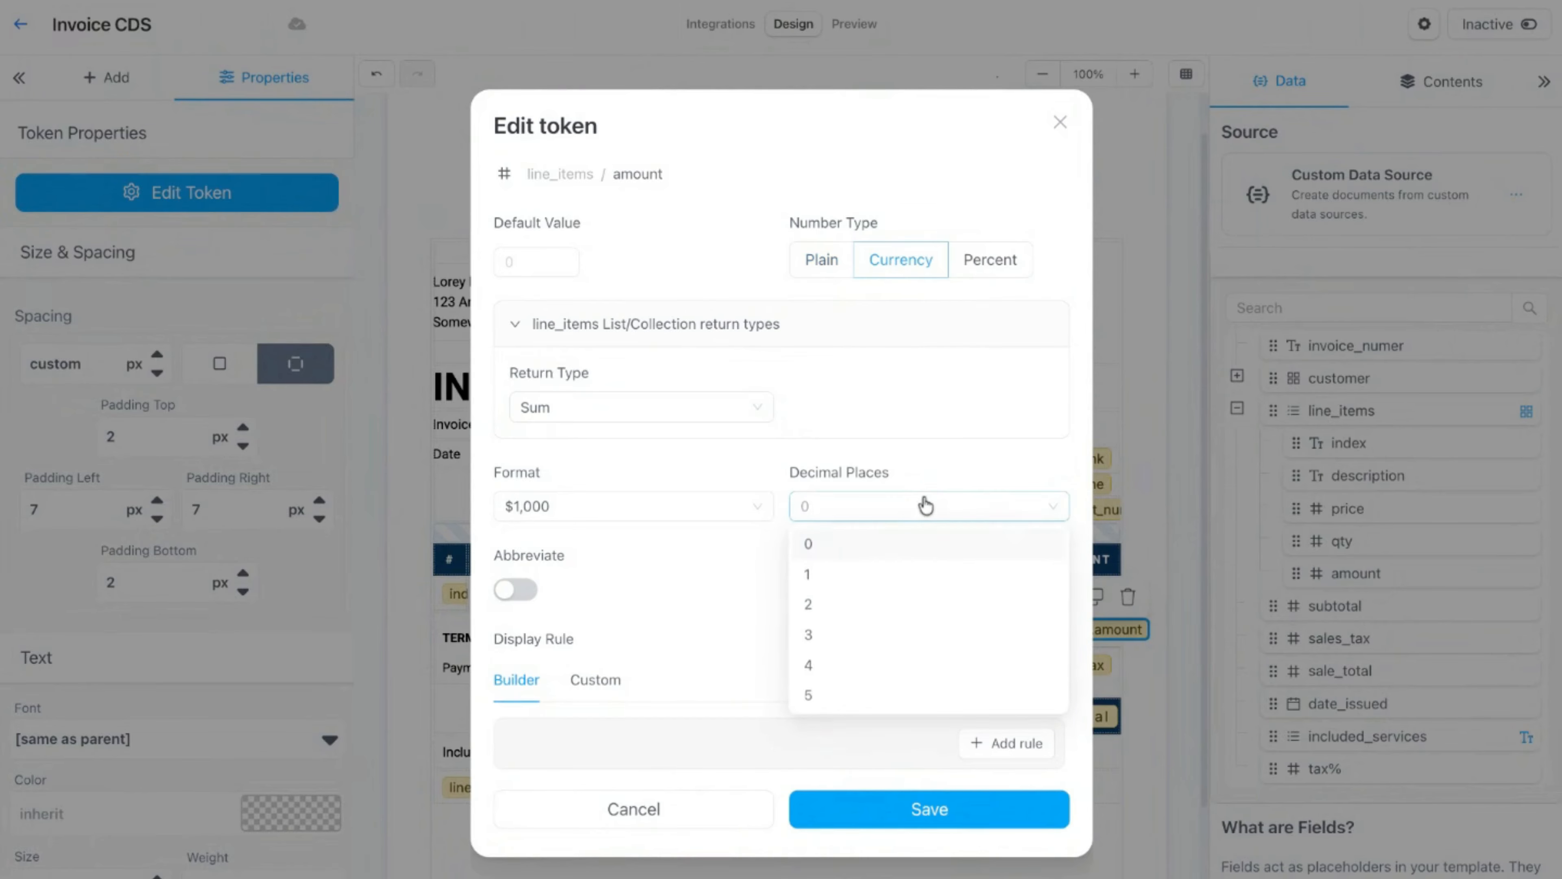
left_click(873, 600)
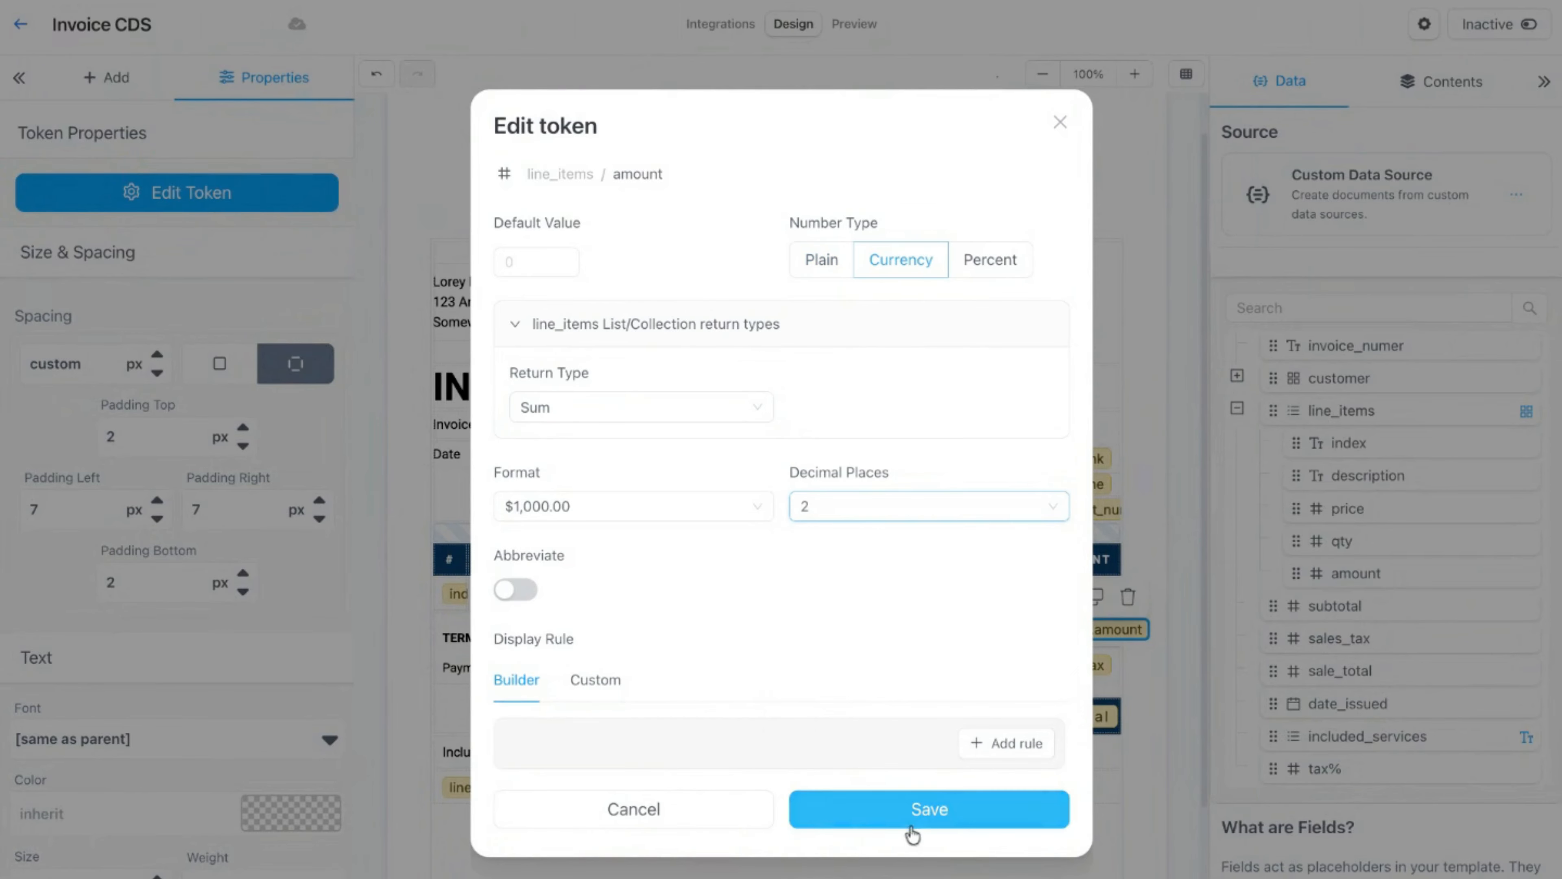
left_click(916, 813)
left_click(1158, 465)
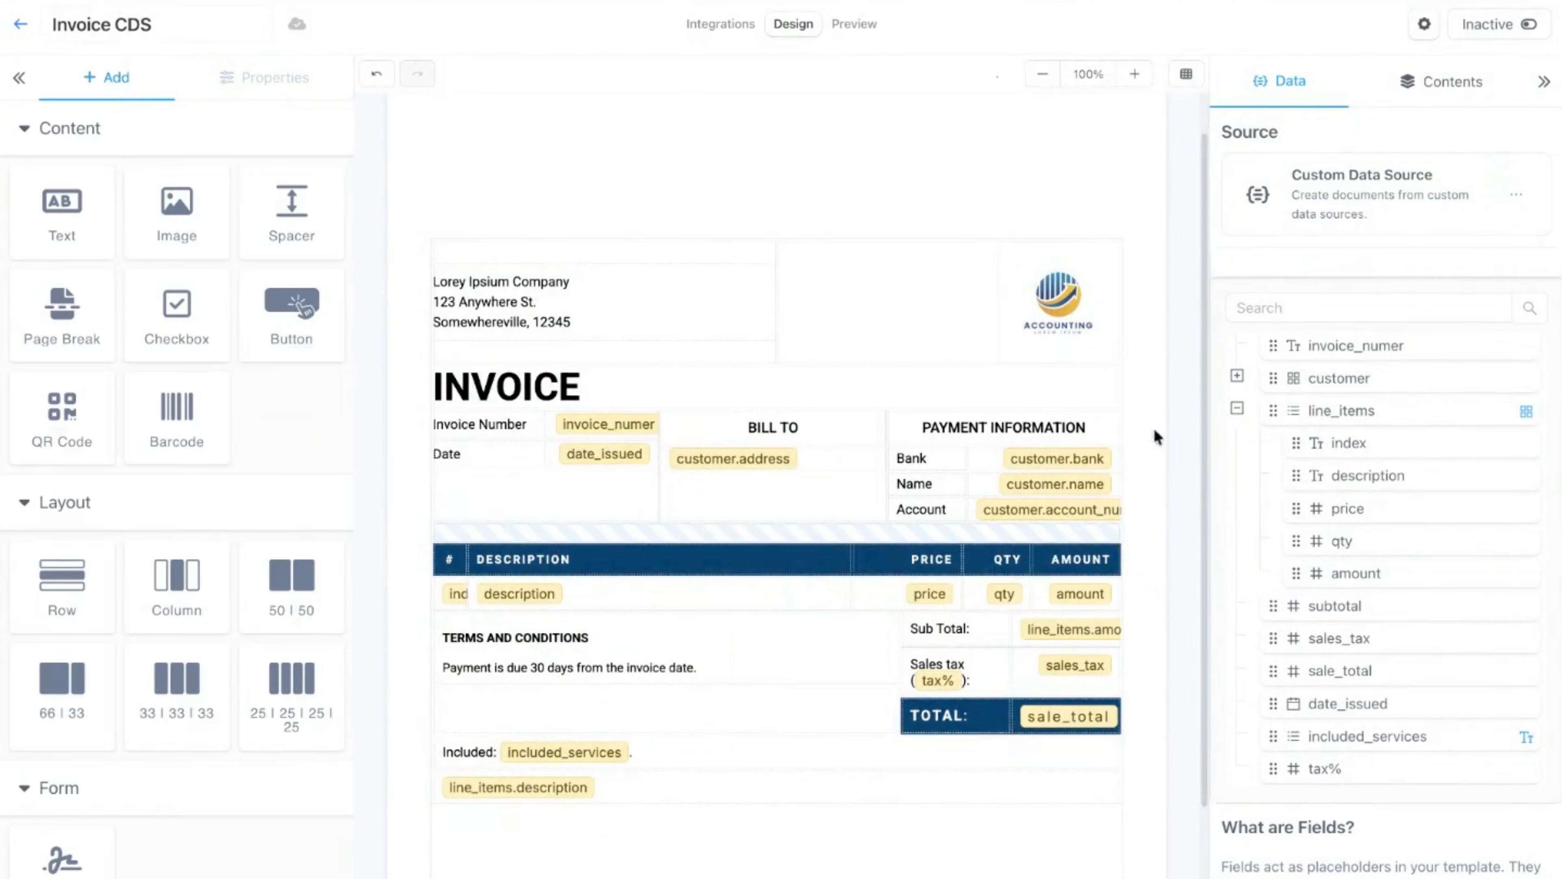
left_click(854, 23)
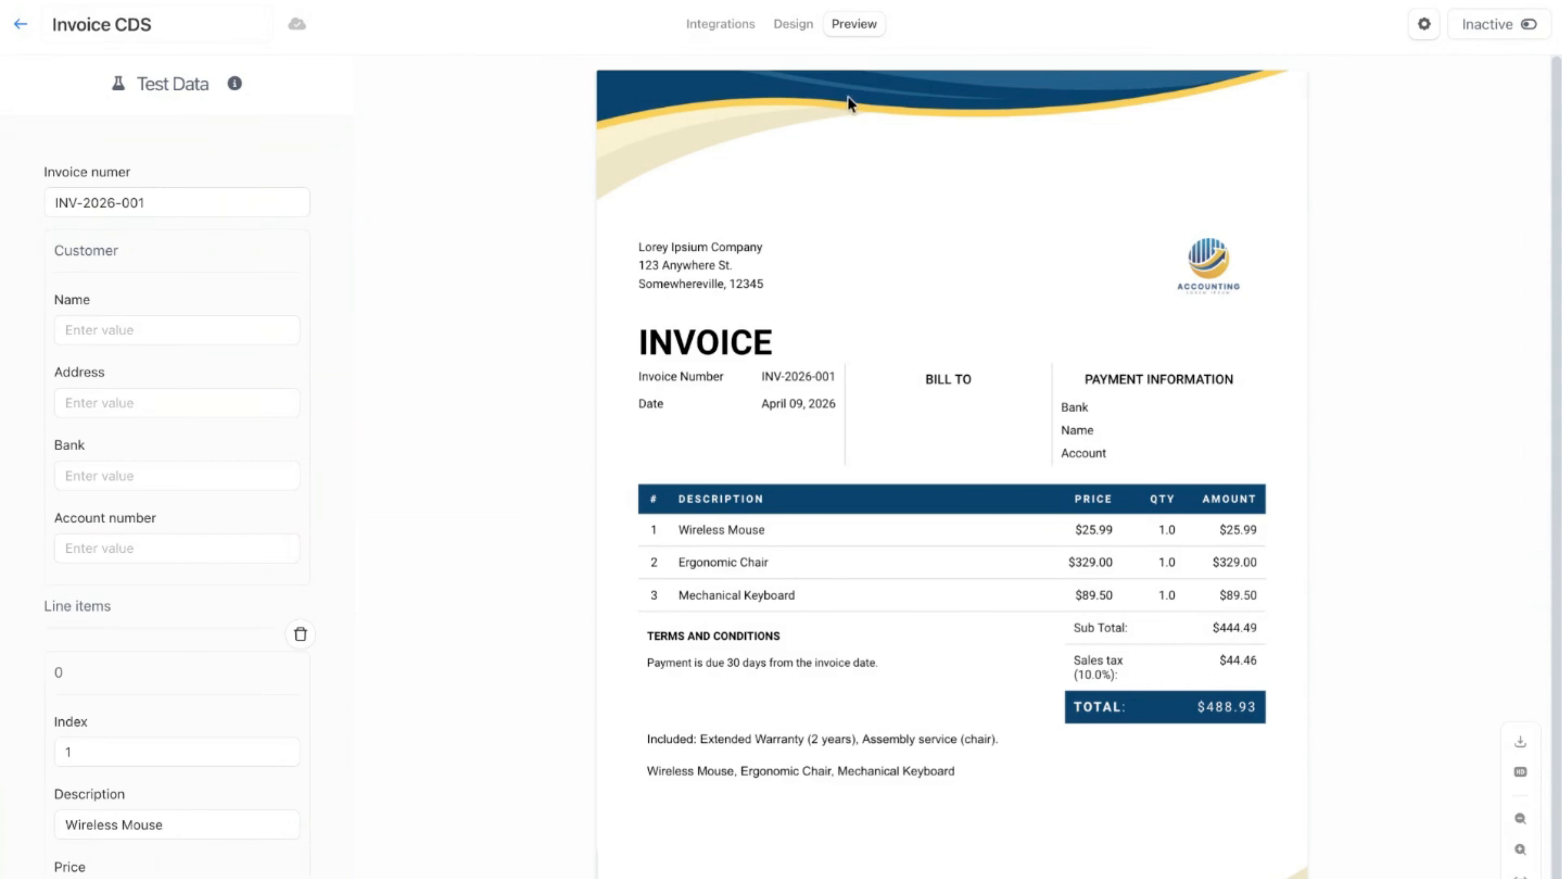
Step: Leave the Invoice CDS template, open the Invoice AT Connection template for editing and dismiss the impersonation notice
left_click(797, 26)
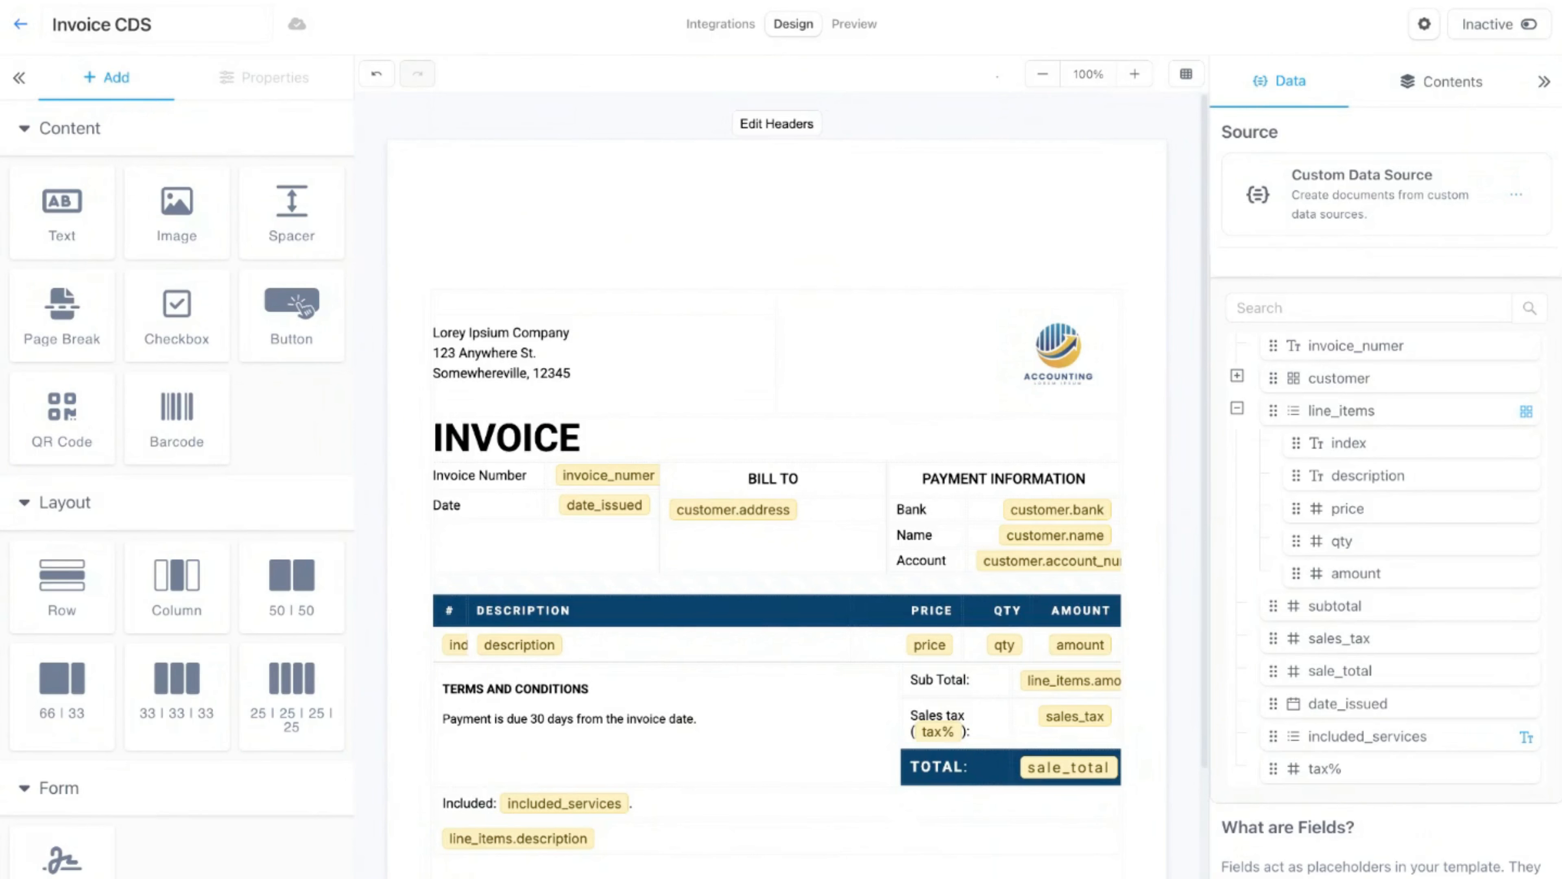
left_click(22, 26)
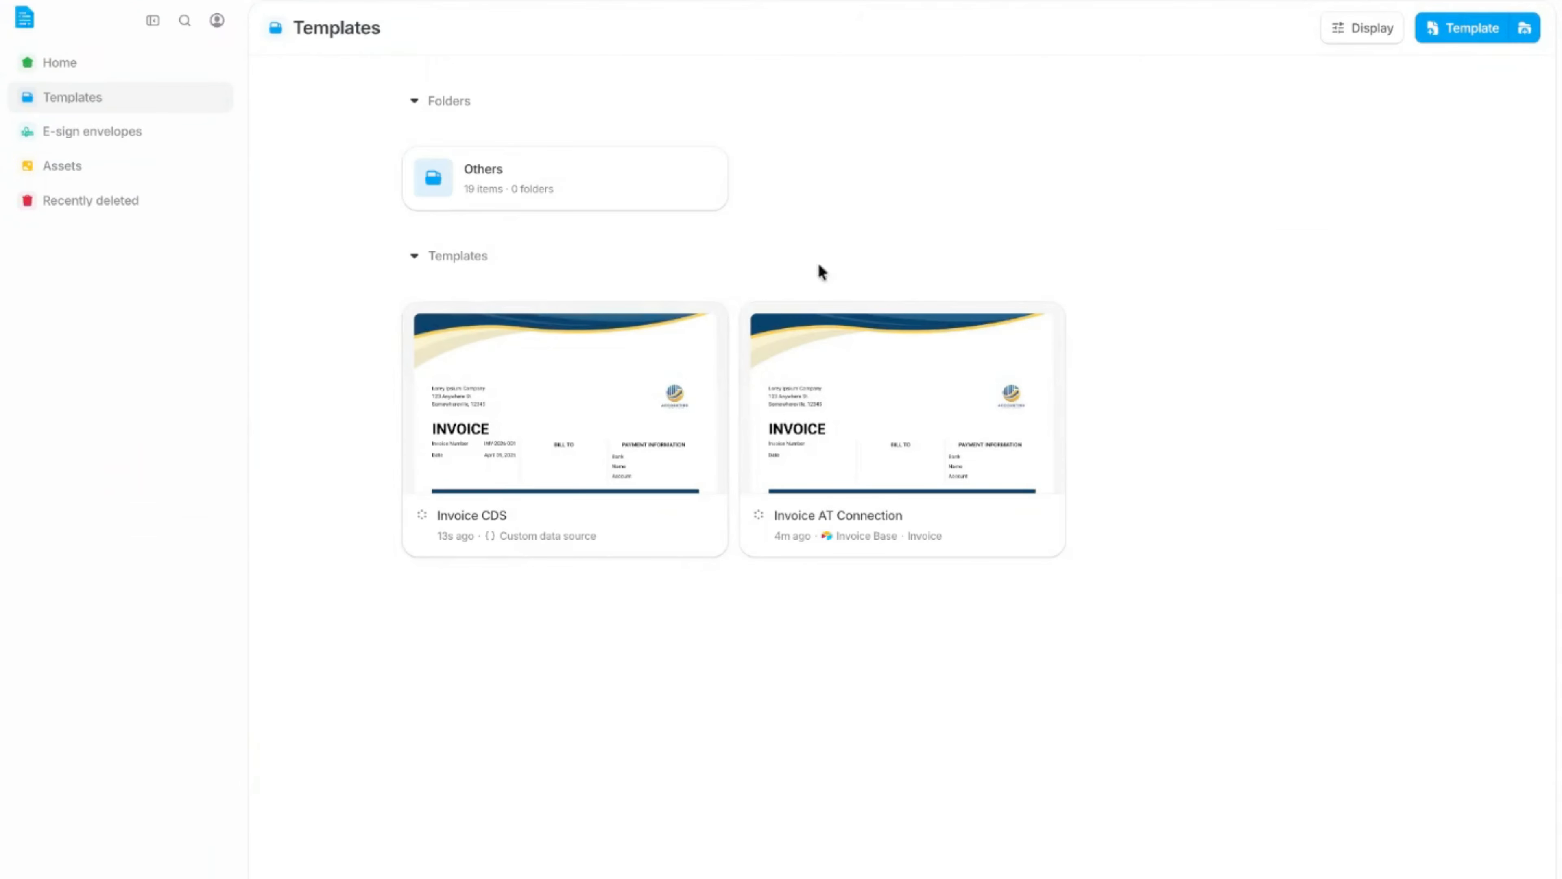
left_click(861, 512)
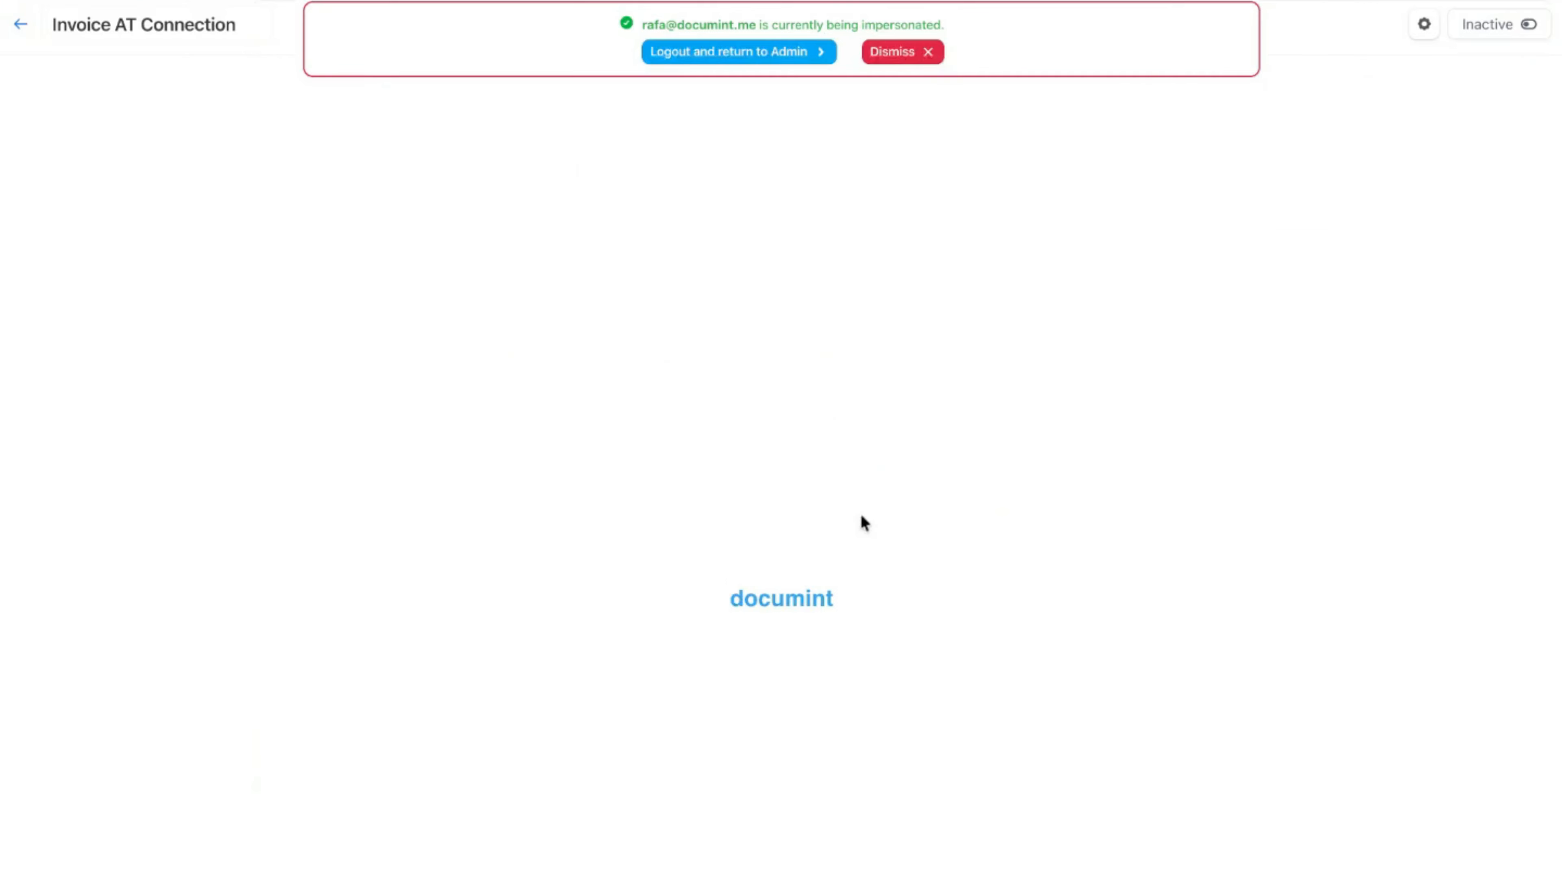
left_click(900, 52)
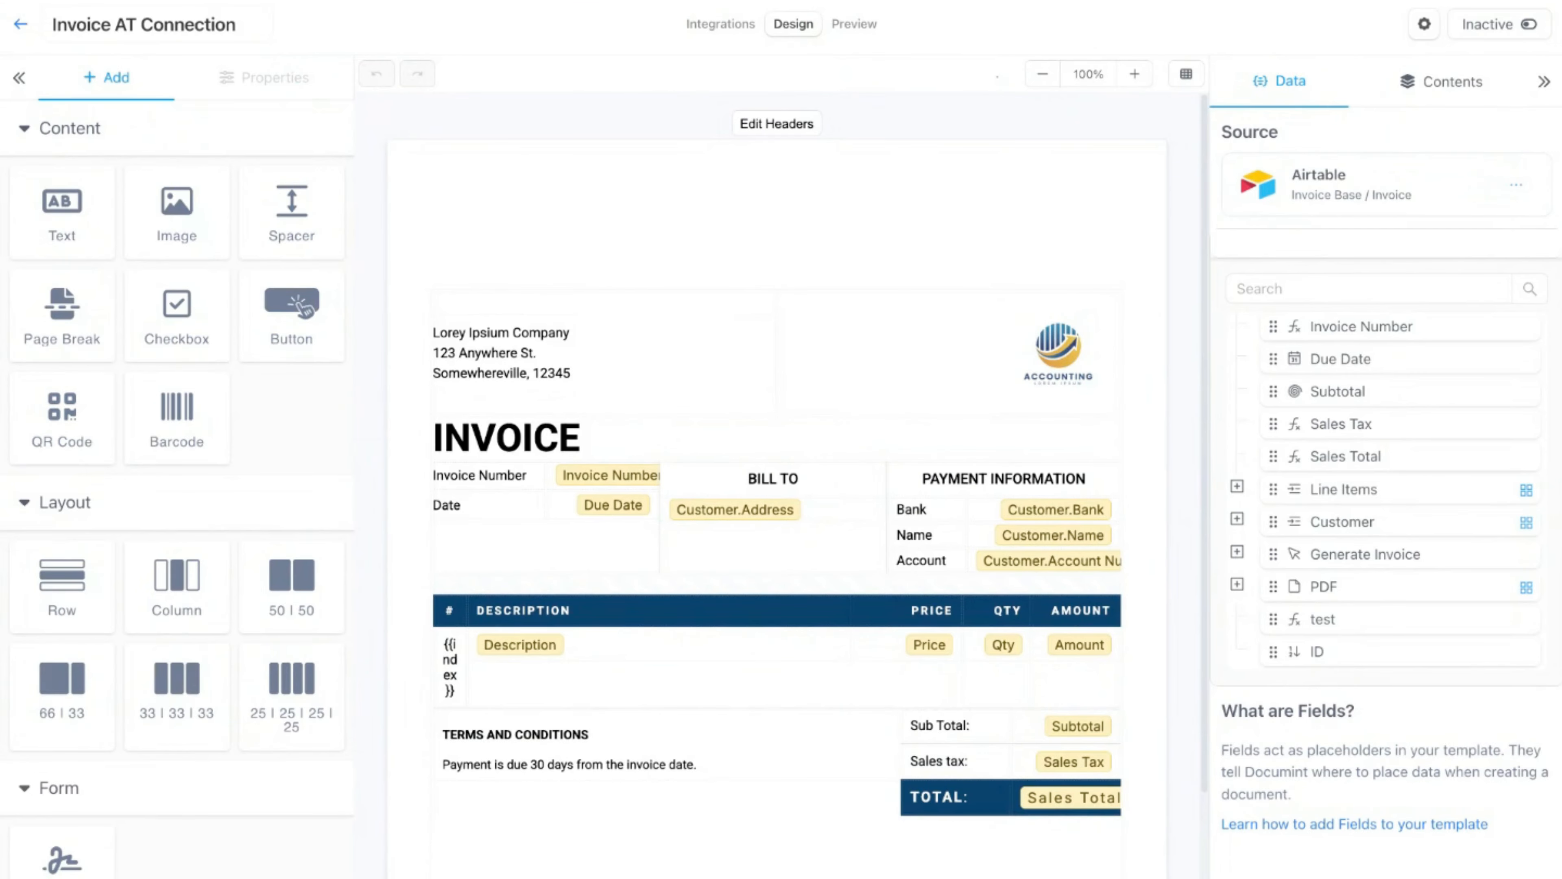
Step: Replace the Subtotal token in the Sub Total cell with the Amount field from Line Items
left_click(1078, 727)
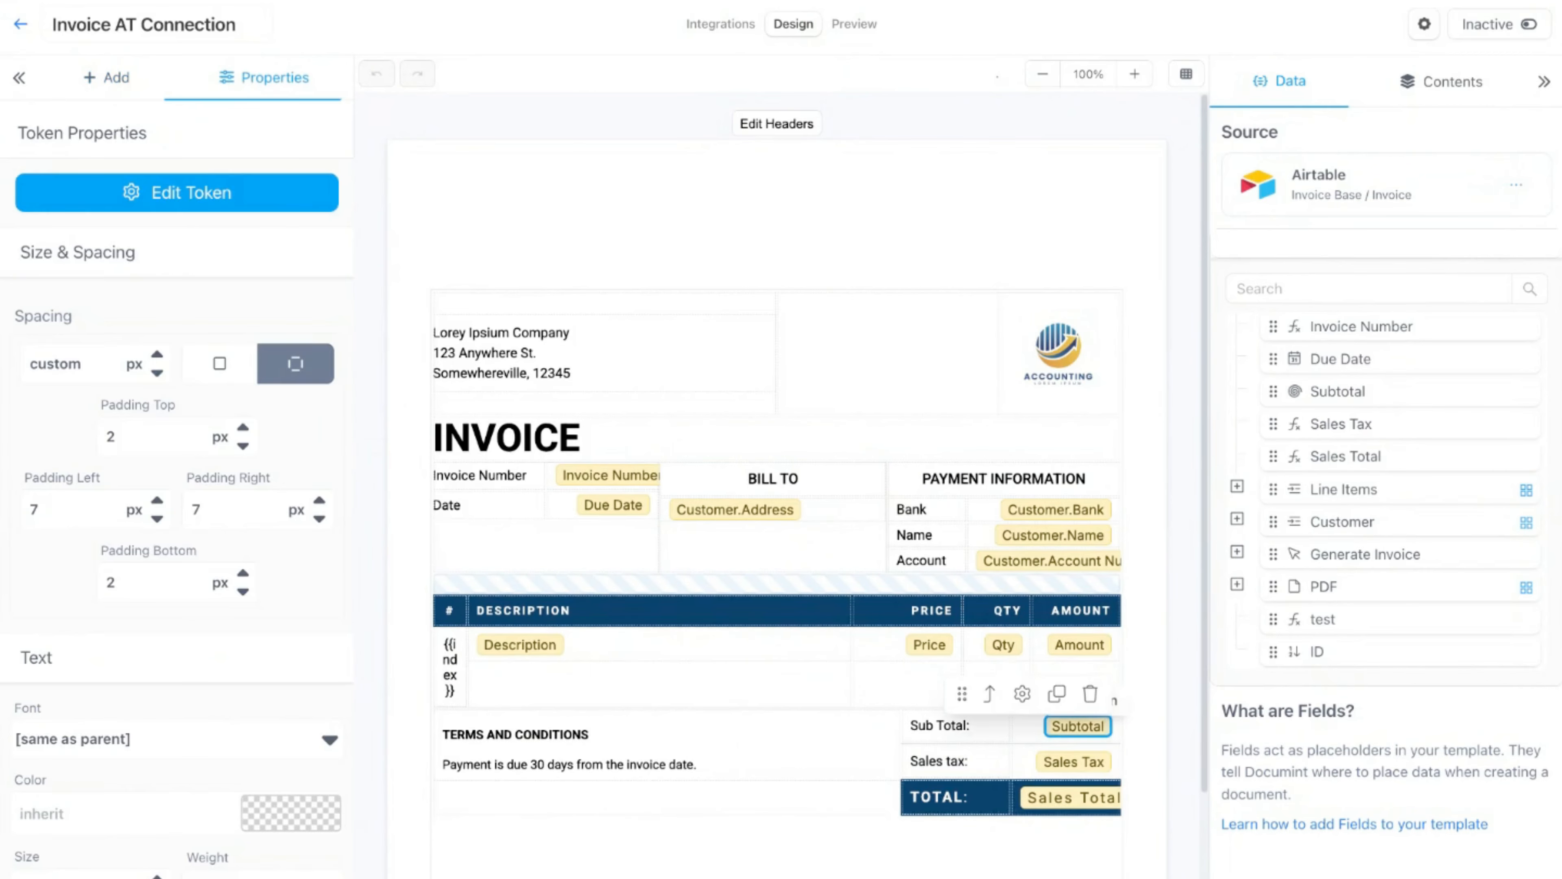
left_click(1091, 694)
left_click(1071, 725)
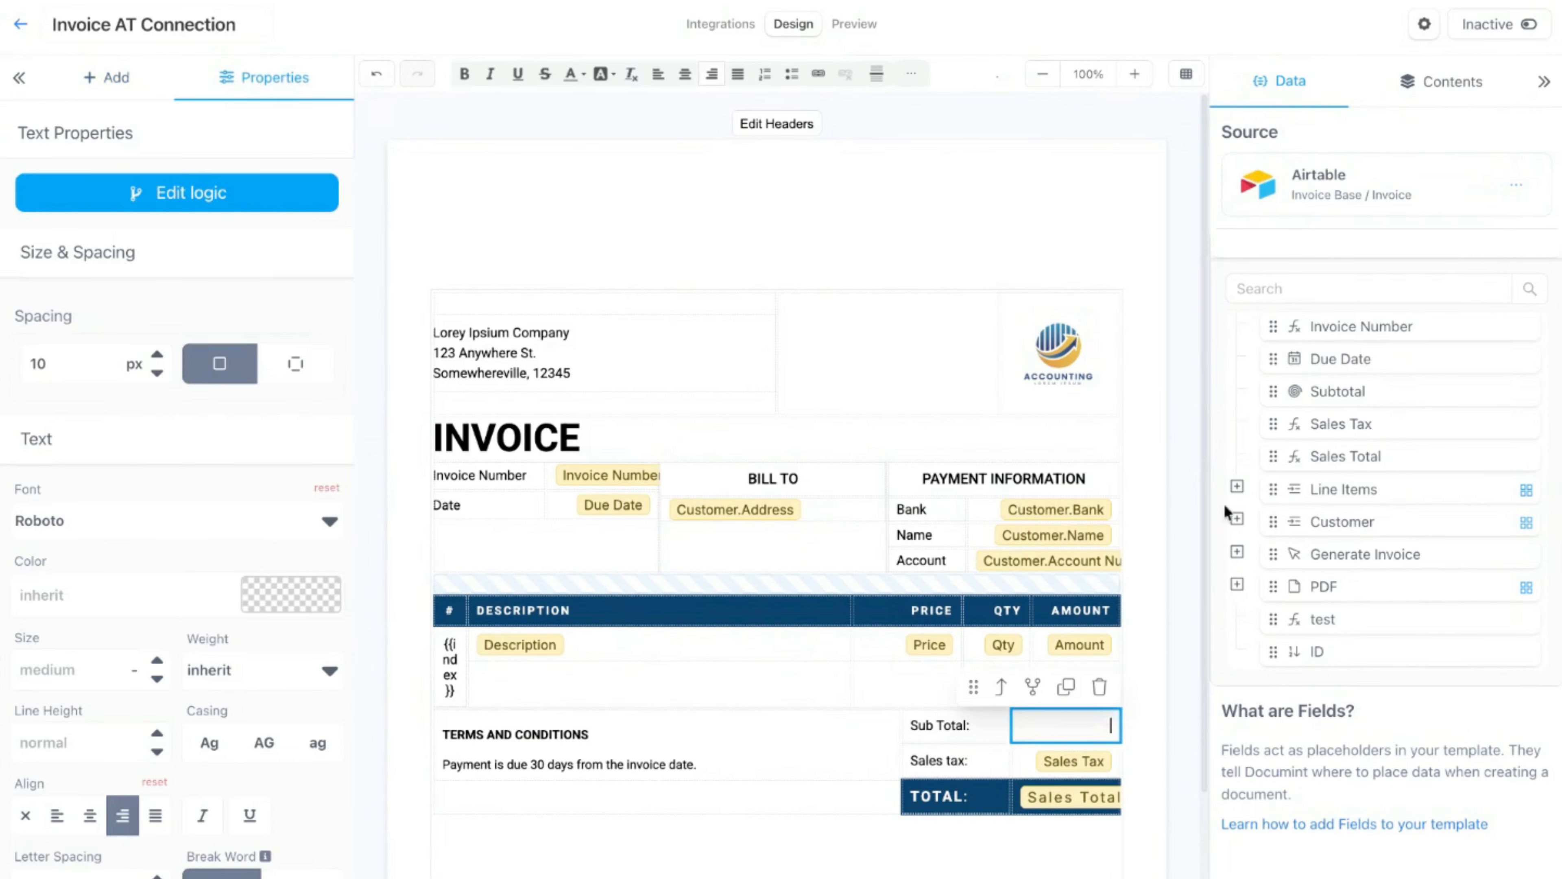
left_click(1158, 484)
left_click(1238, 487)
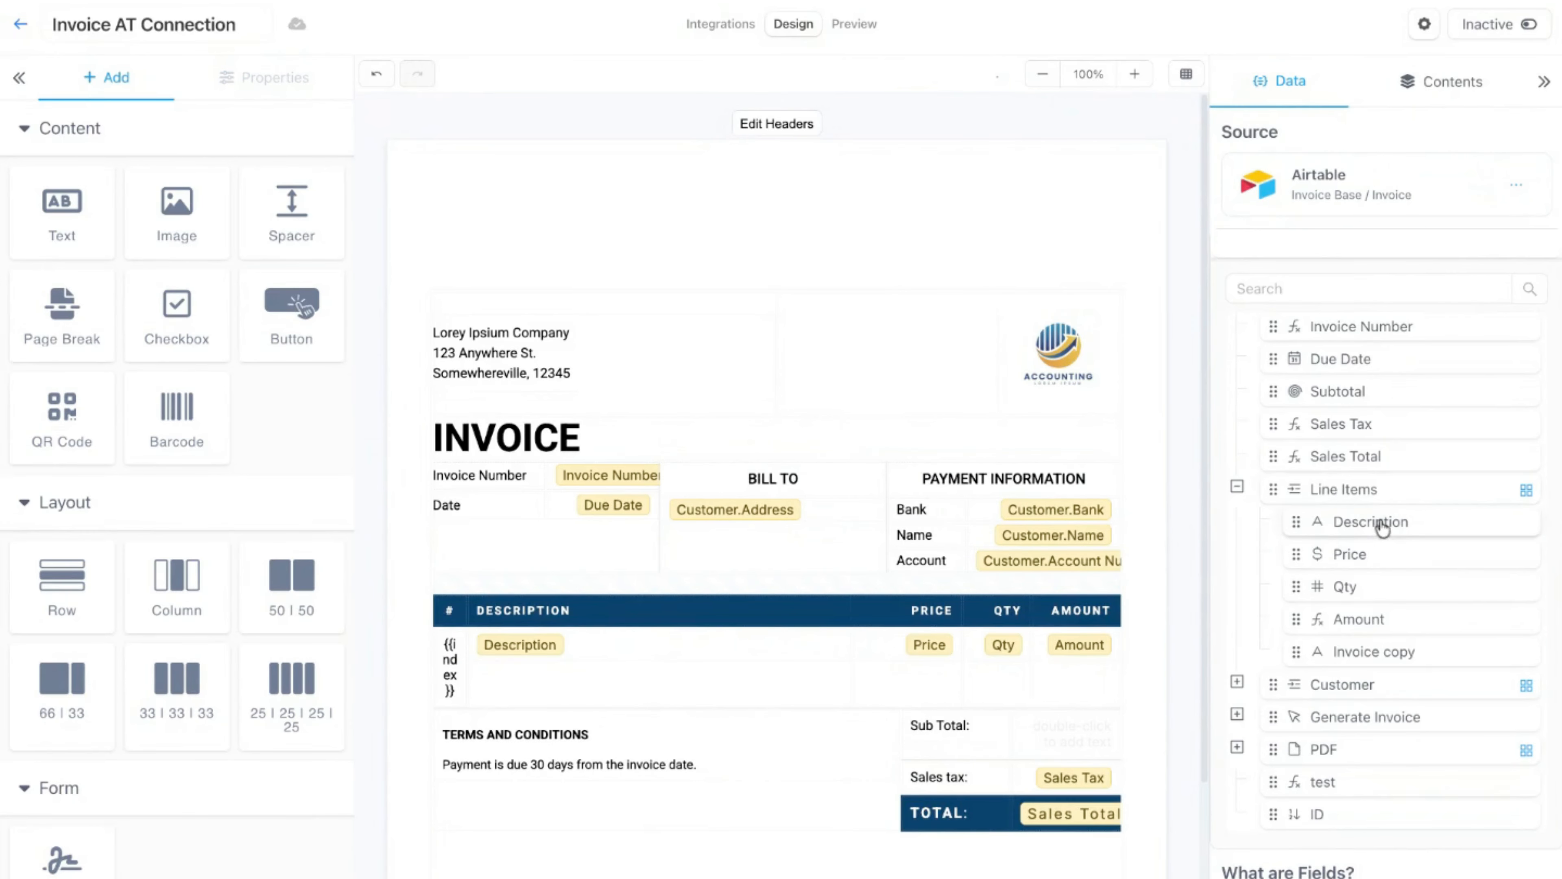
left_click(1371, 620)
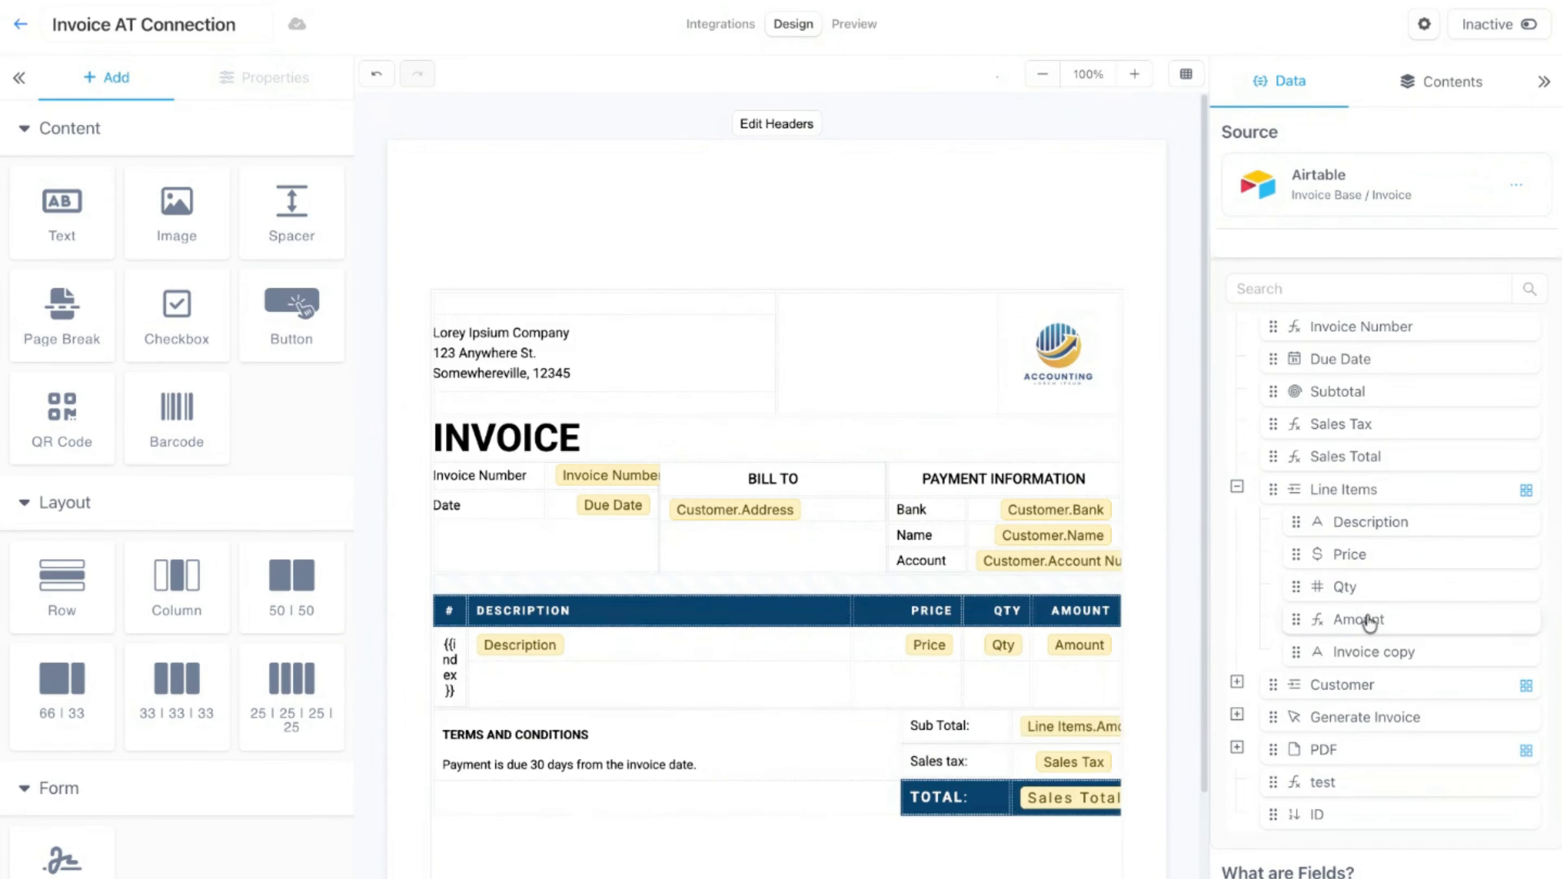